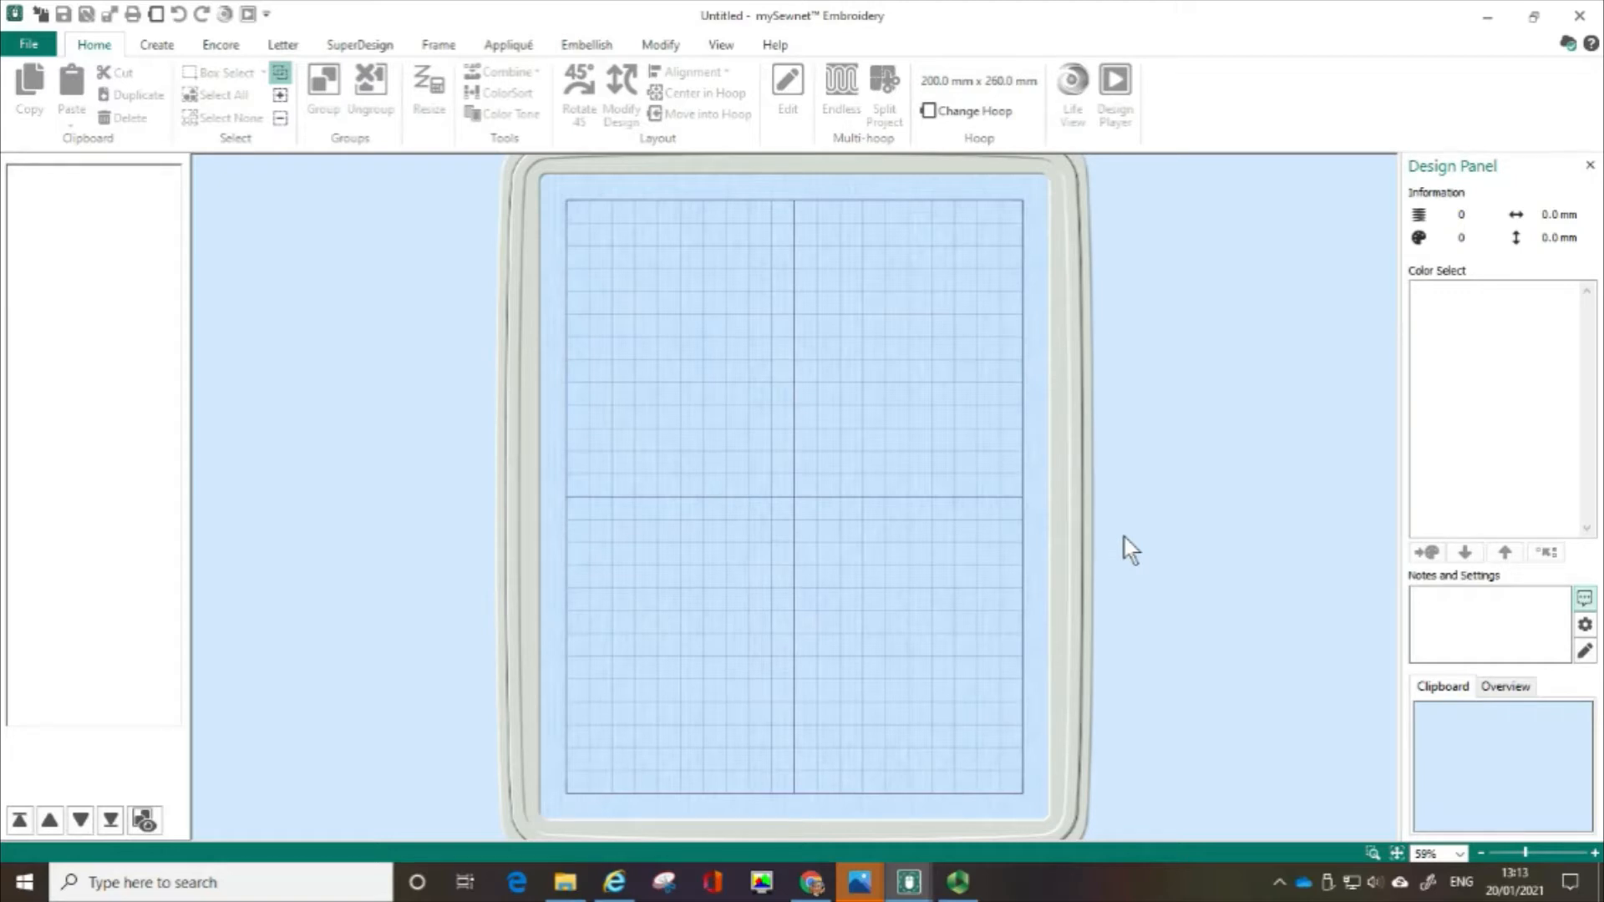
Step: Start a PhotoStitch Into Hoop design and choose the Color Tile PhotoStitch embroidery type
left_click(167, 51)
left_click(168, 57)
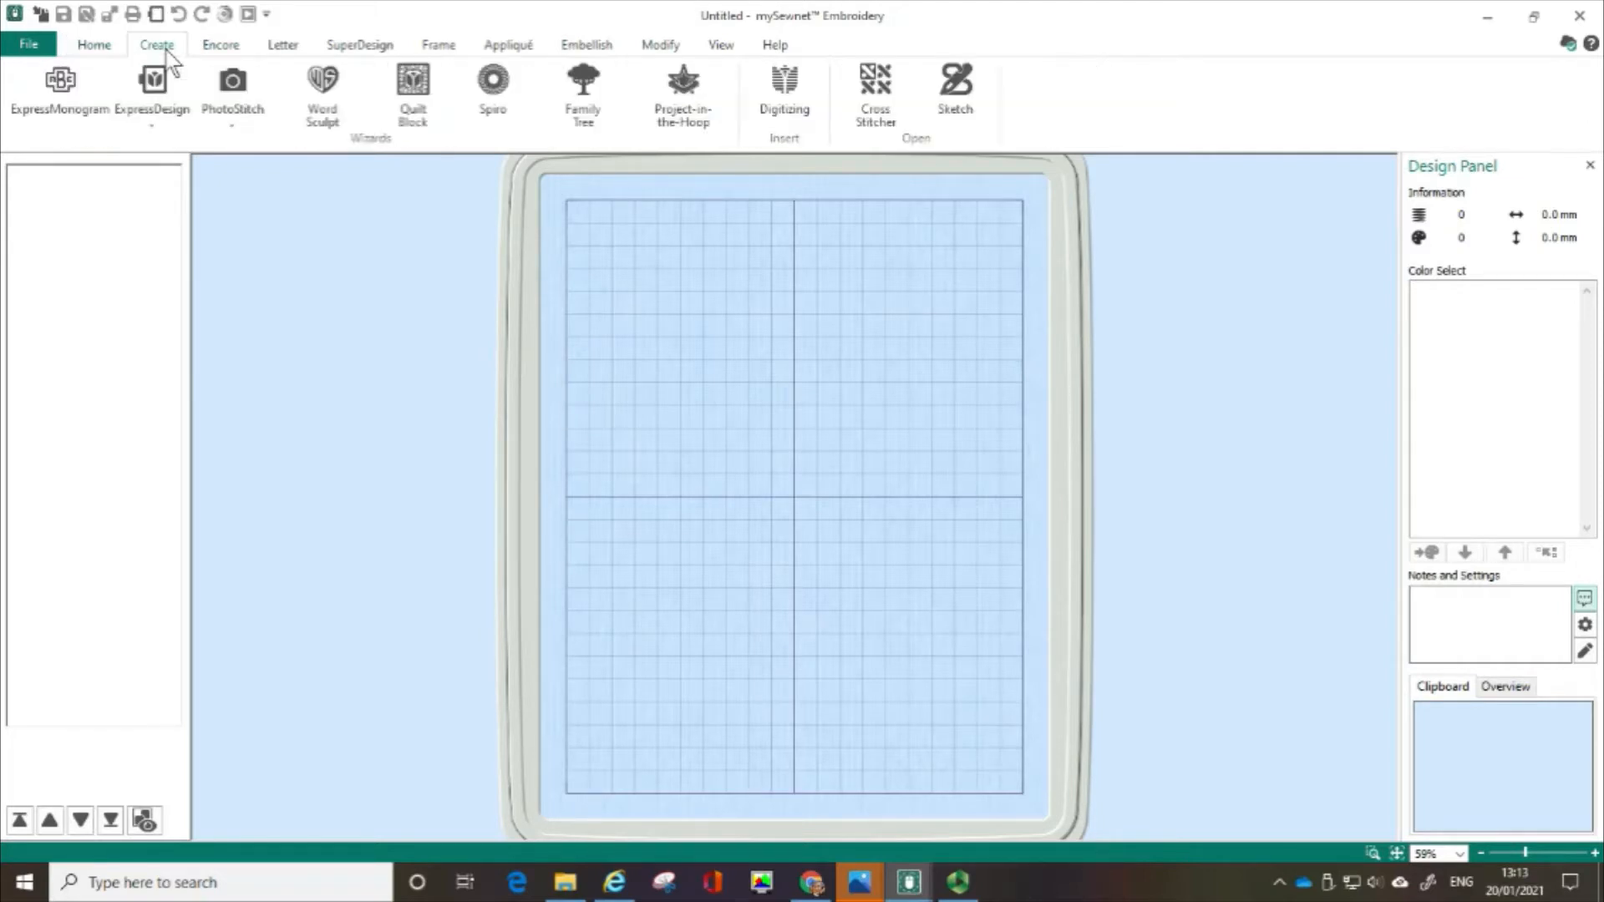
left_click(250, 100)
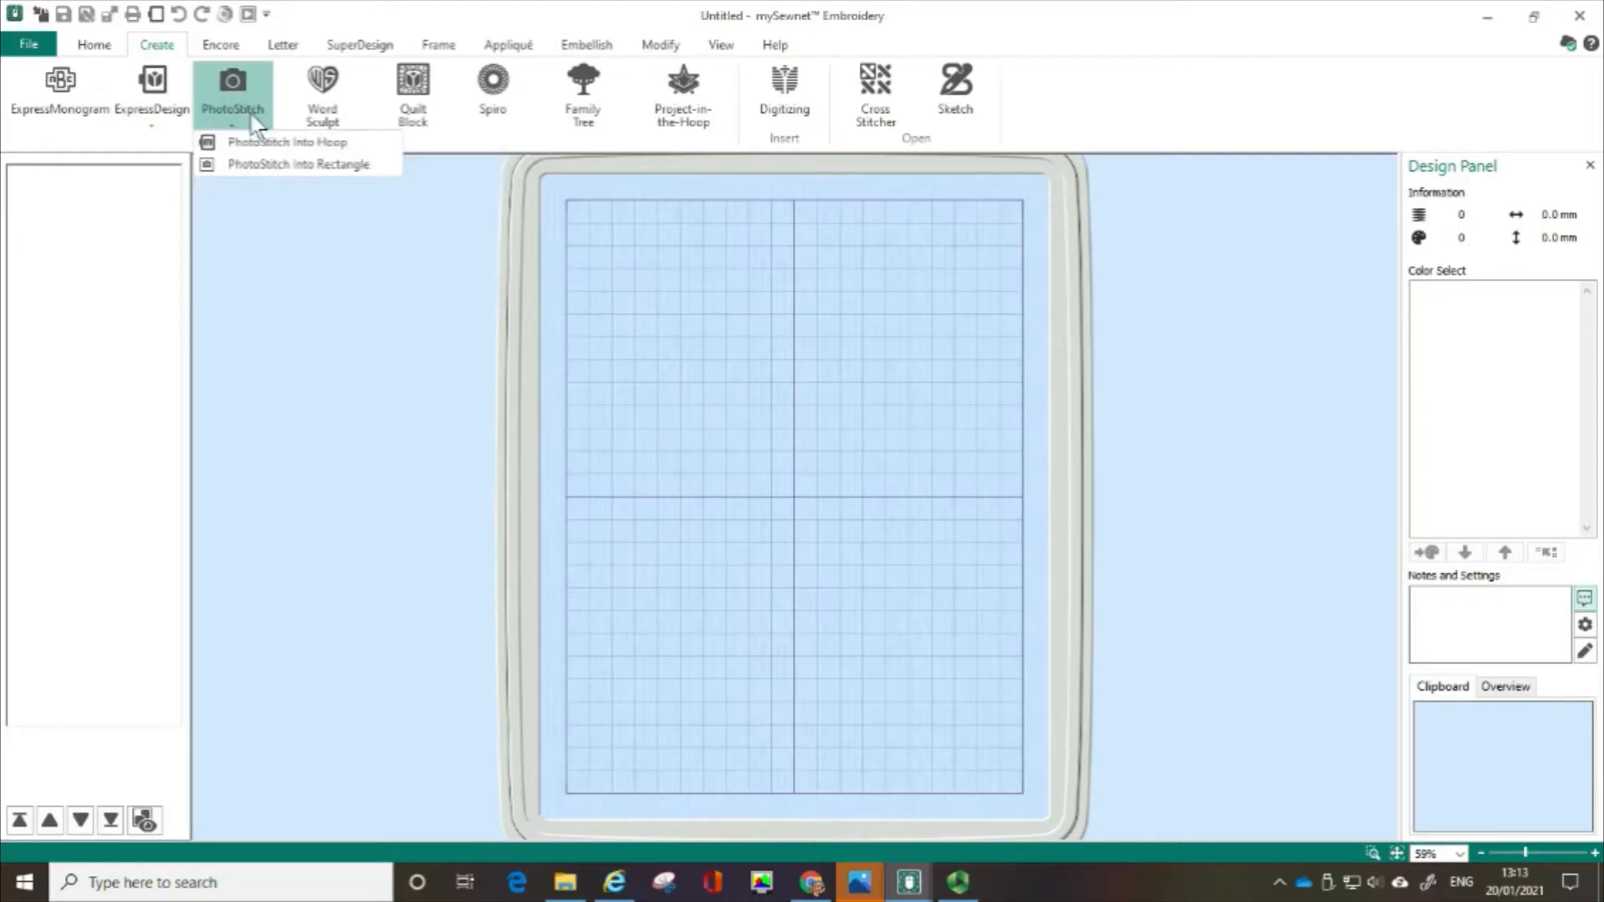
left_click(254, 143)
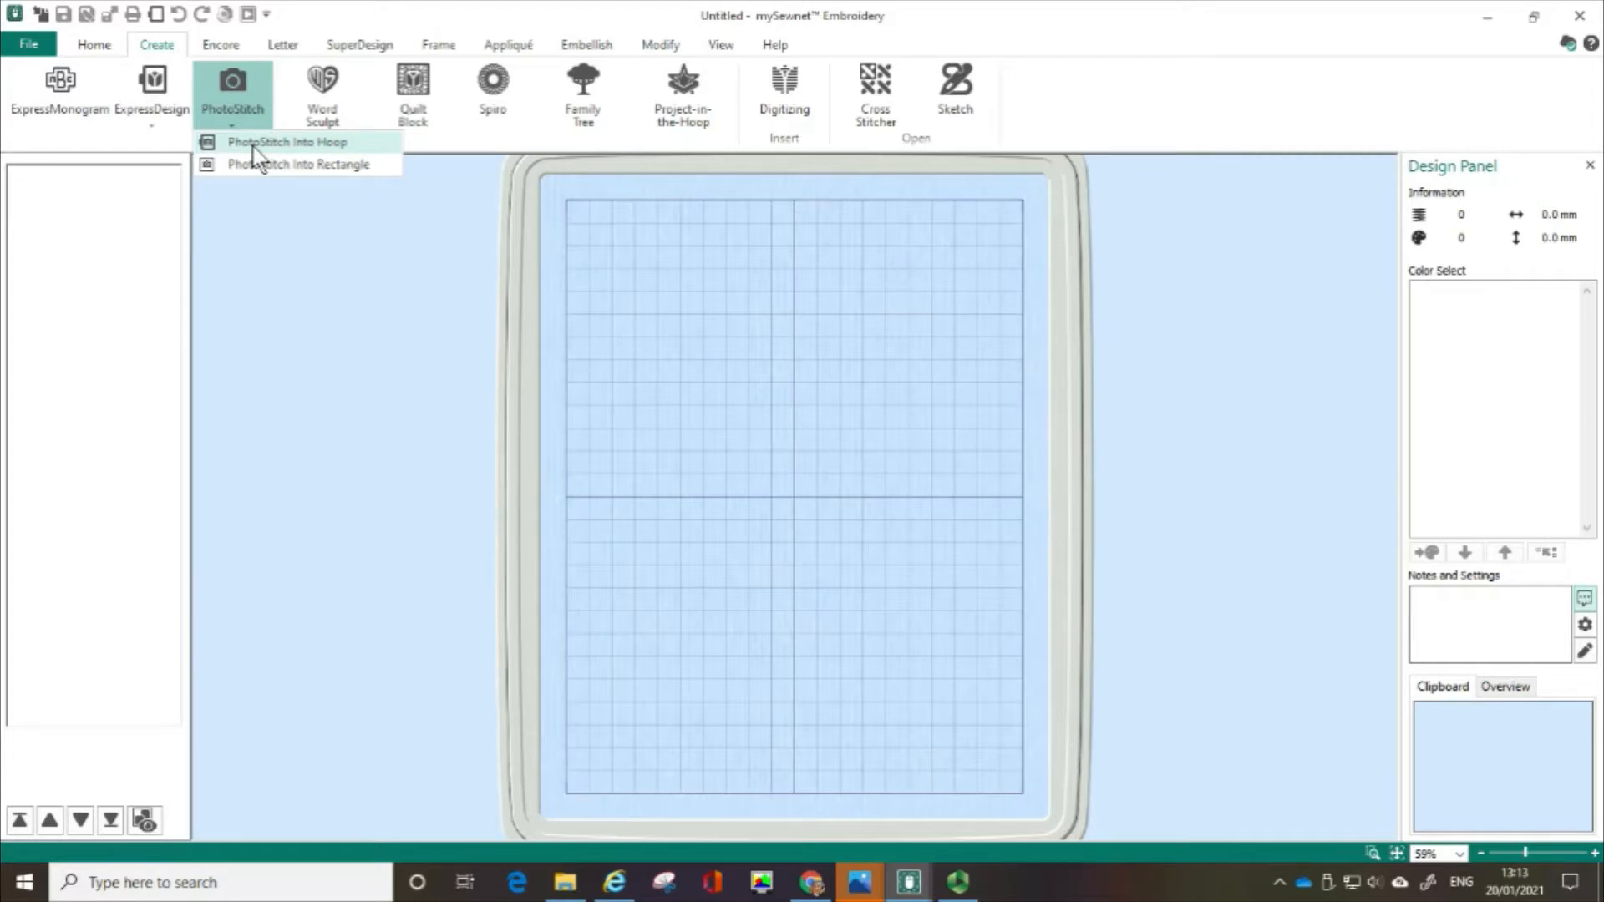
left_click(253, 146)
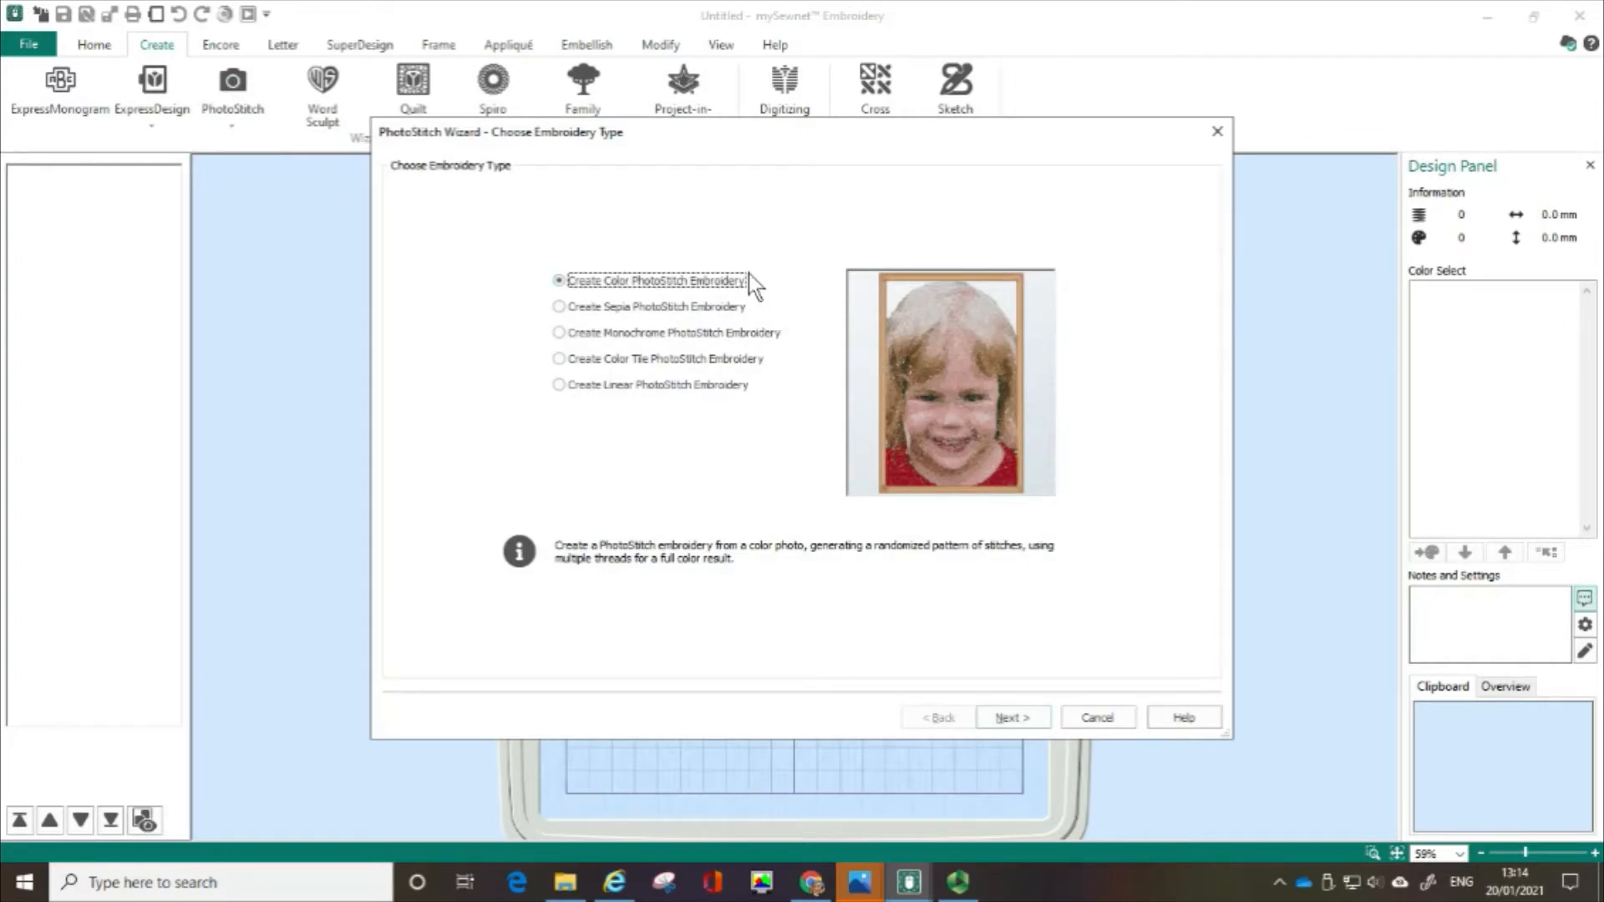
left_click(560, 359)
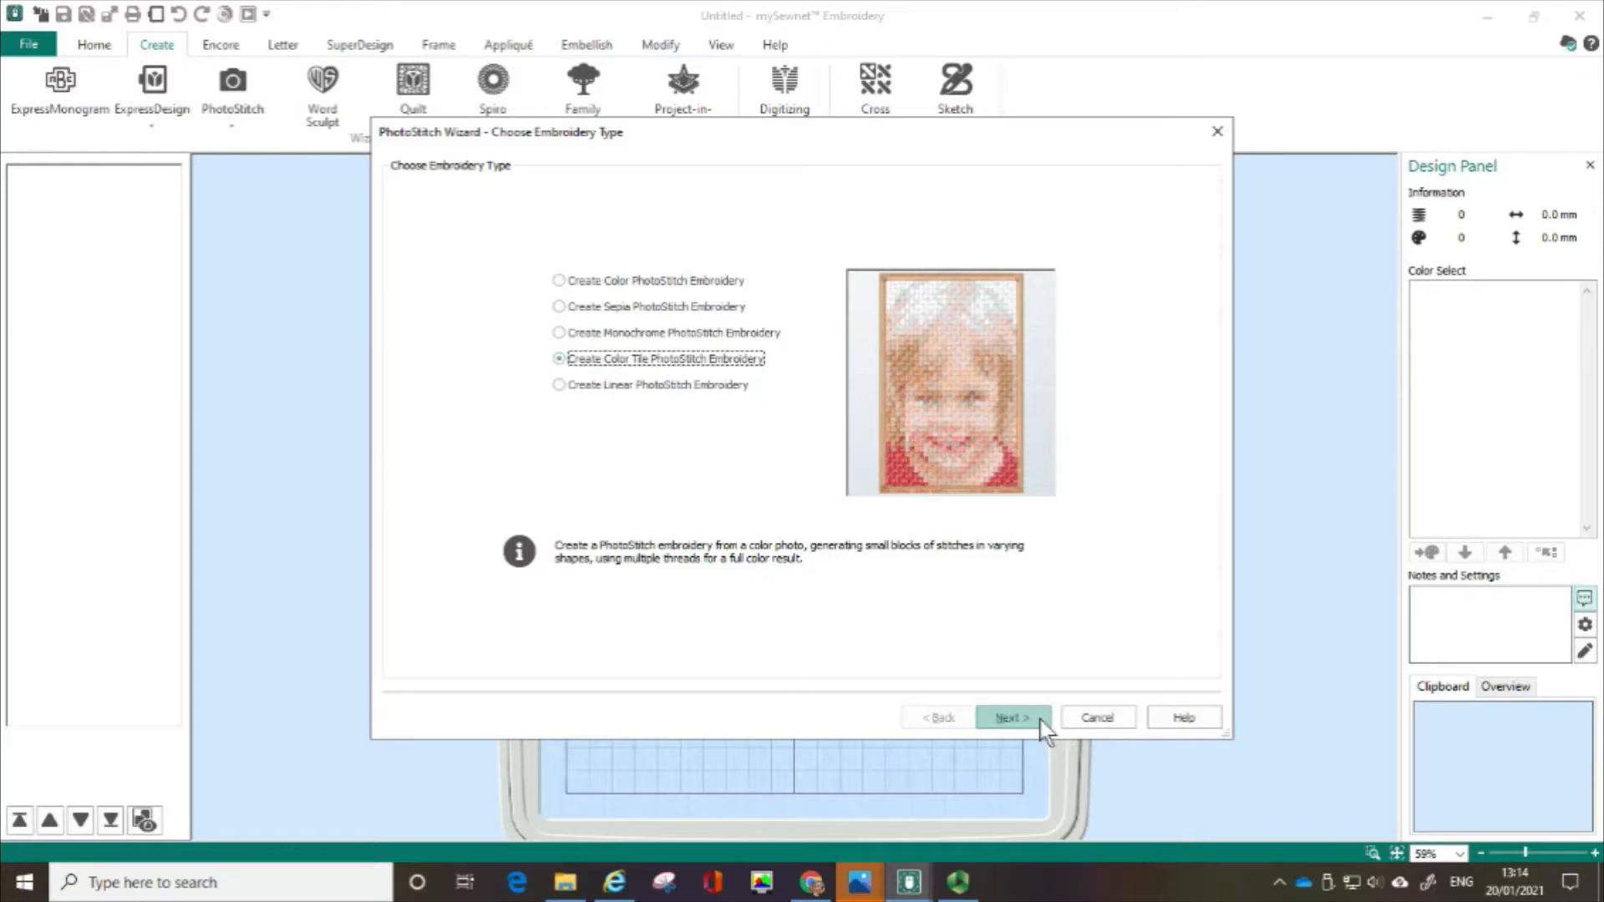
left_click(1012, 717)
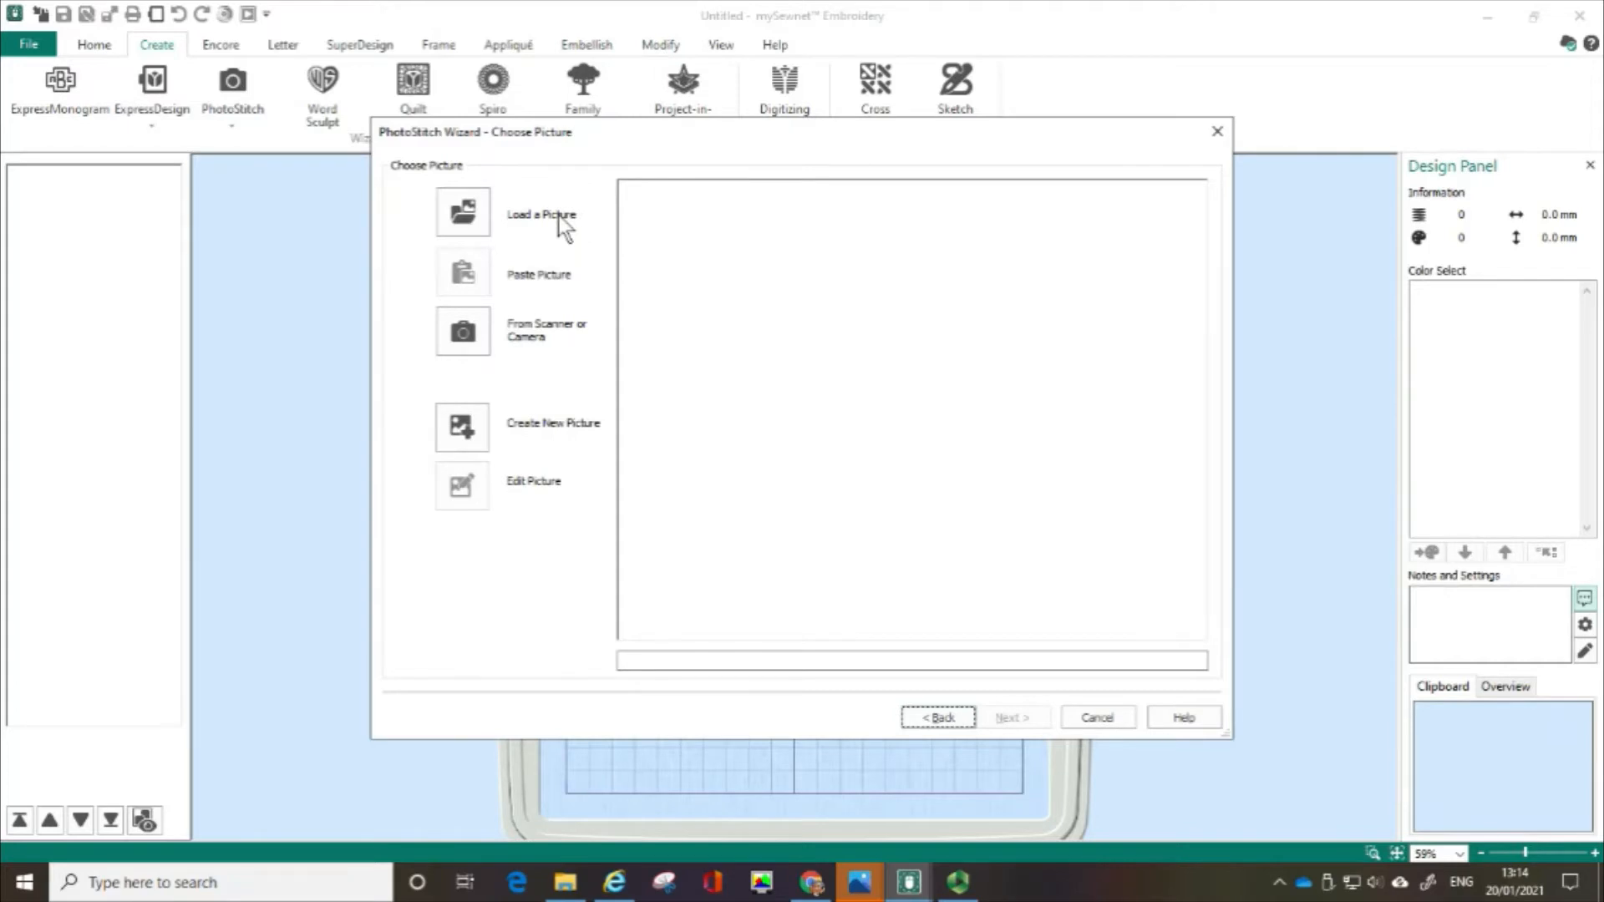
Step: Load the photo of the boy on the sofa from the mysewnet pictures folder and continue to cropping
key("ctrl")
left_click(545, 434)
left_click(474, 209)
left_click(709, 160)
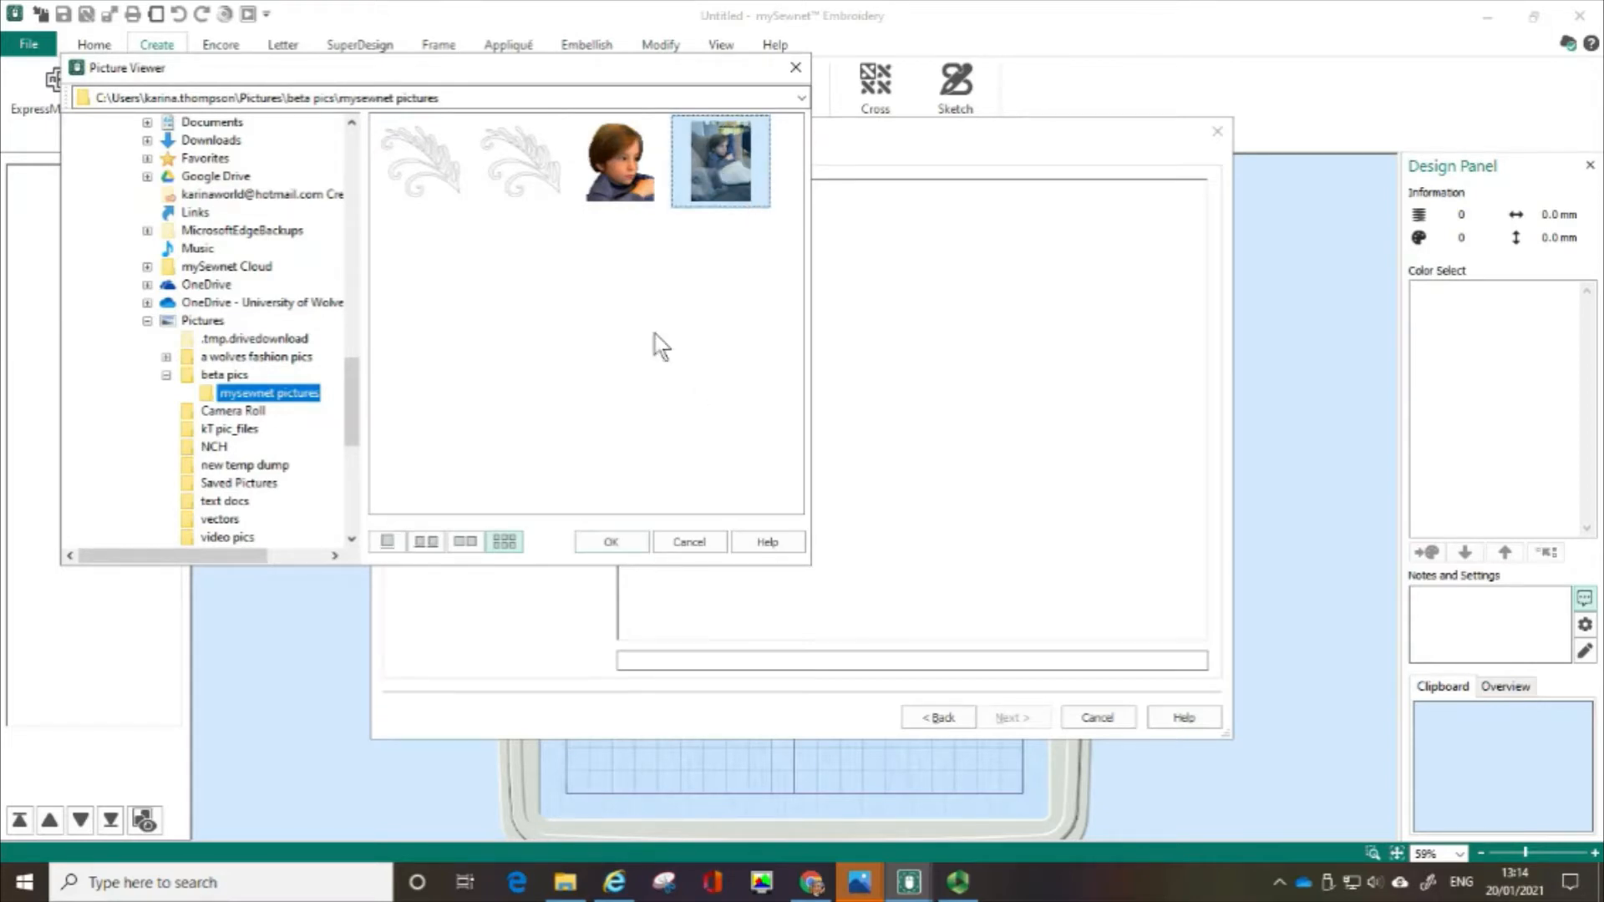
left_click(618, 545)
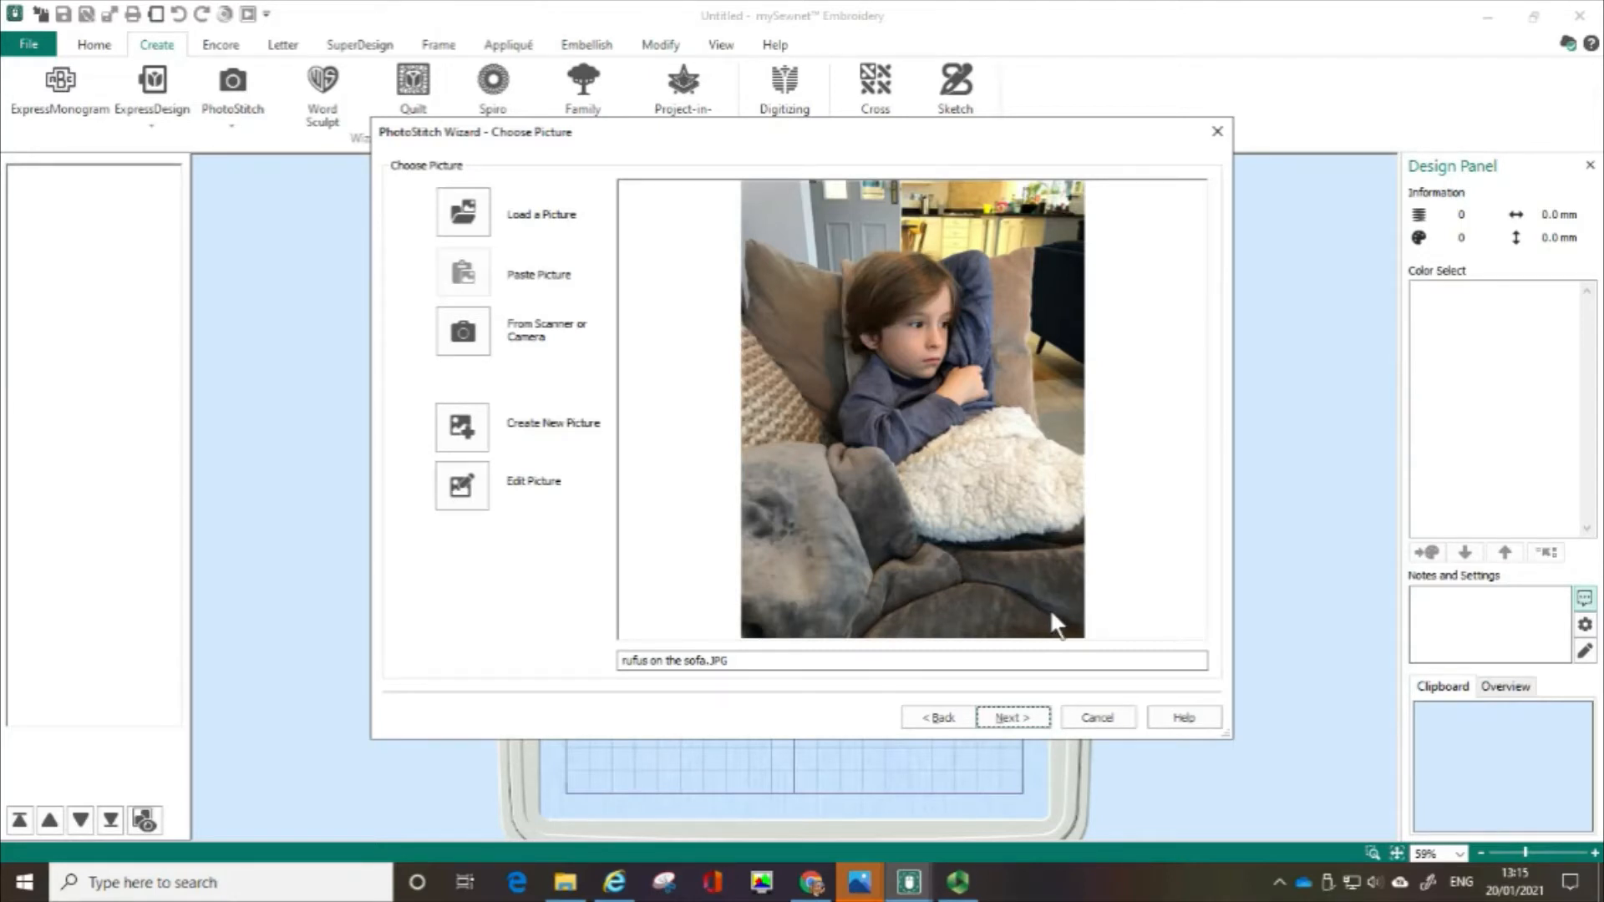
left_click(1017, 723)
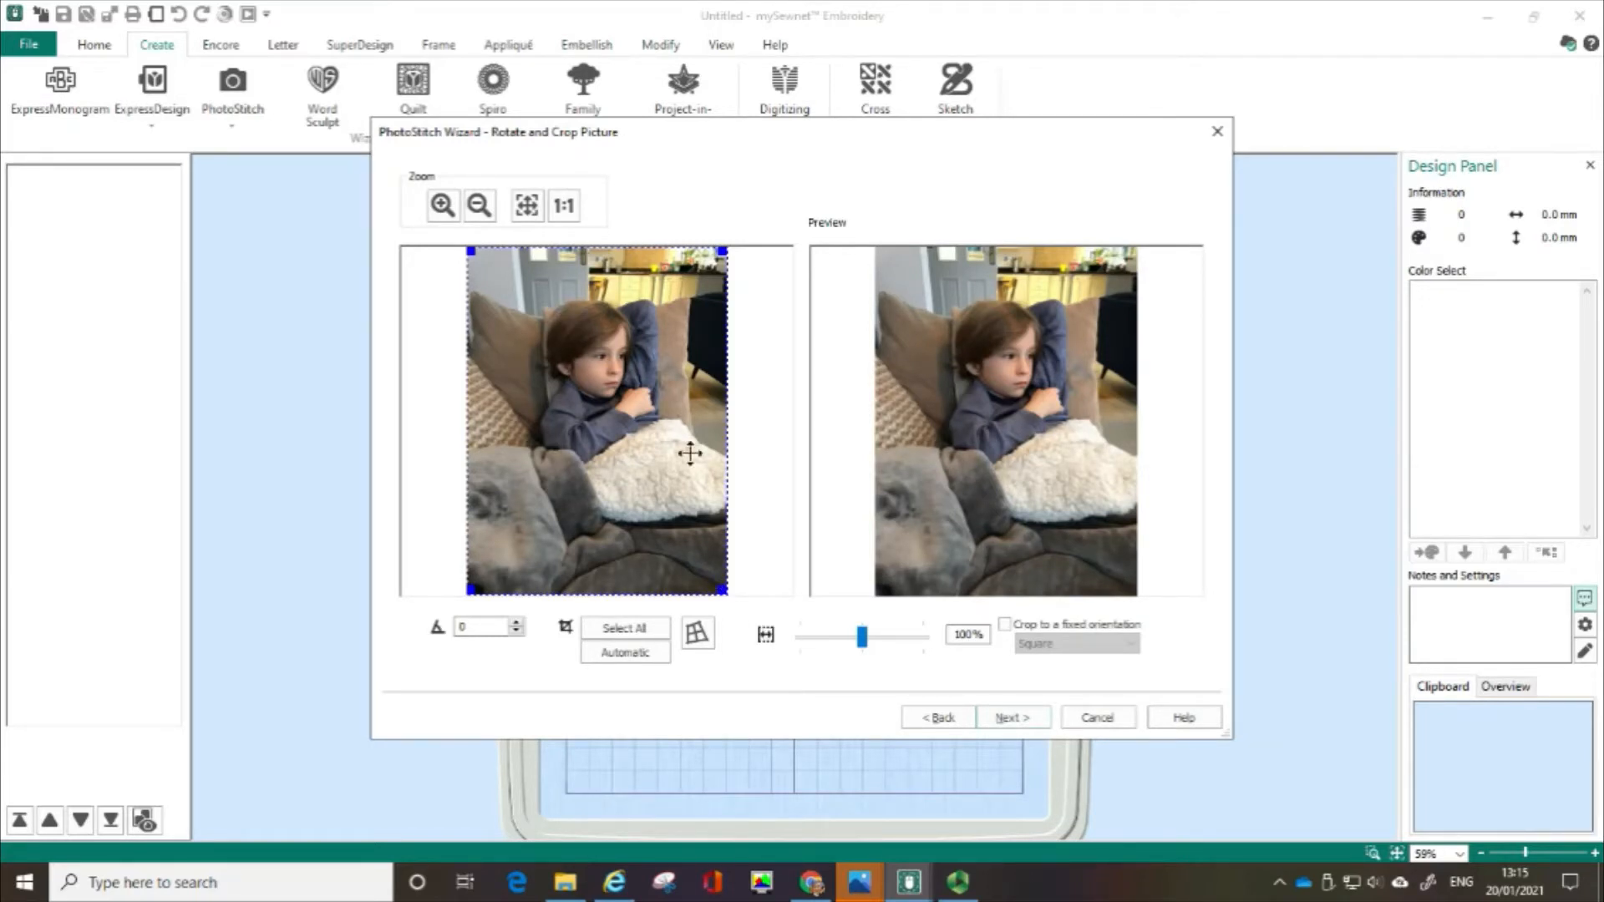
Step: Crop the photo tightly around the boy's head, shoulders and raised arm, and continue to background removal
left_click(721, 589)
left_click_drag(721, 590, 664, 451)
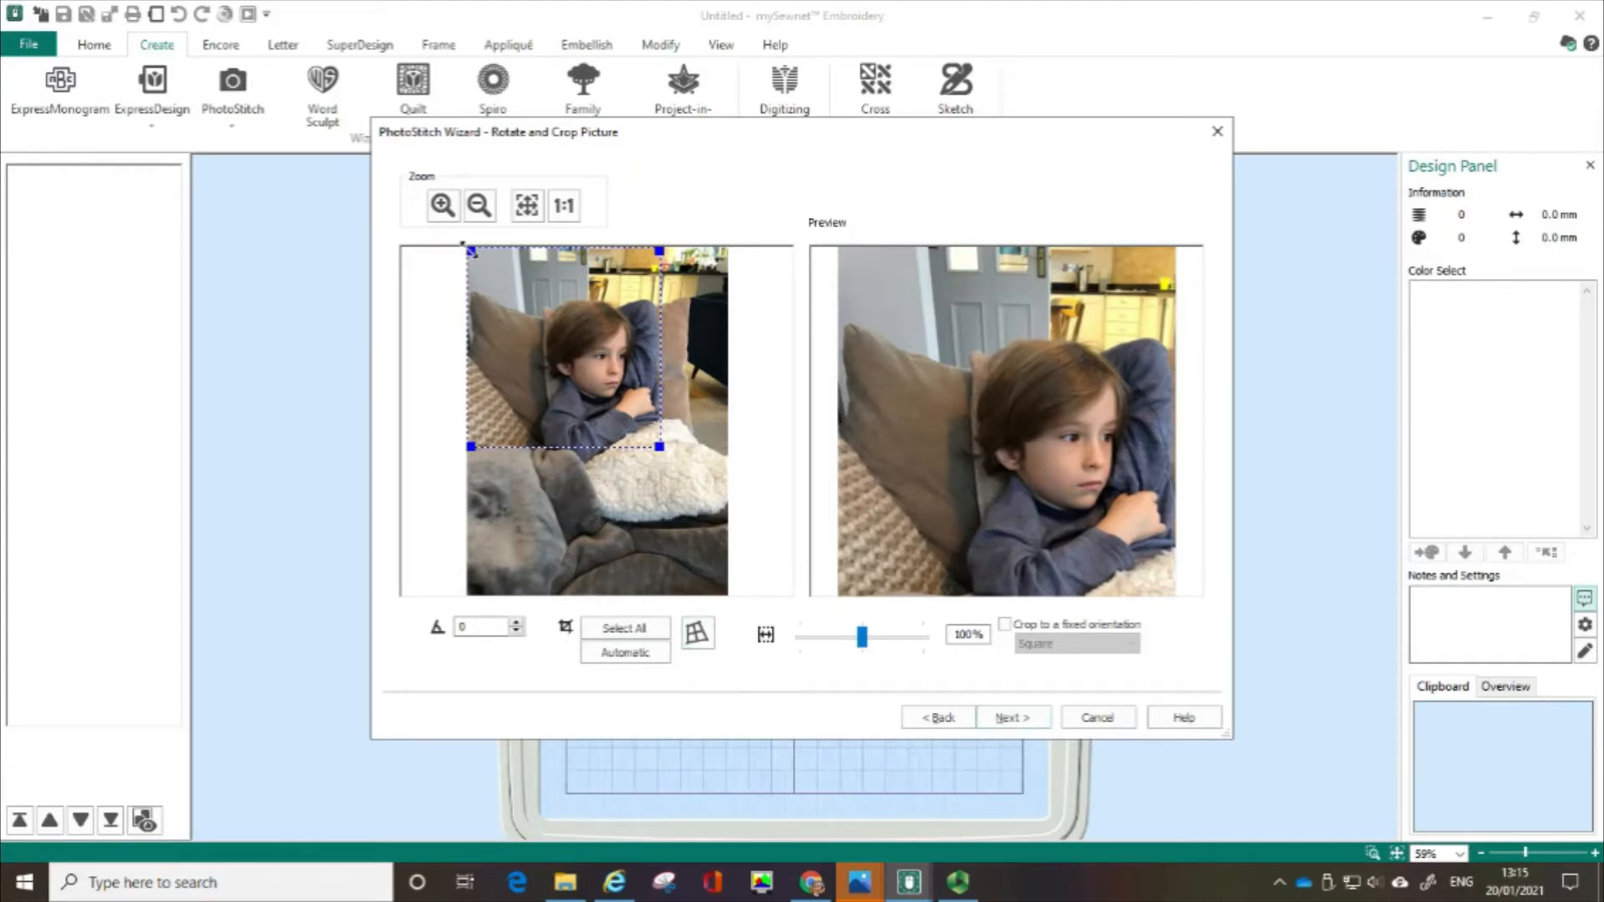
left_click_drag(472, 252, 526, 294)
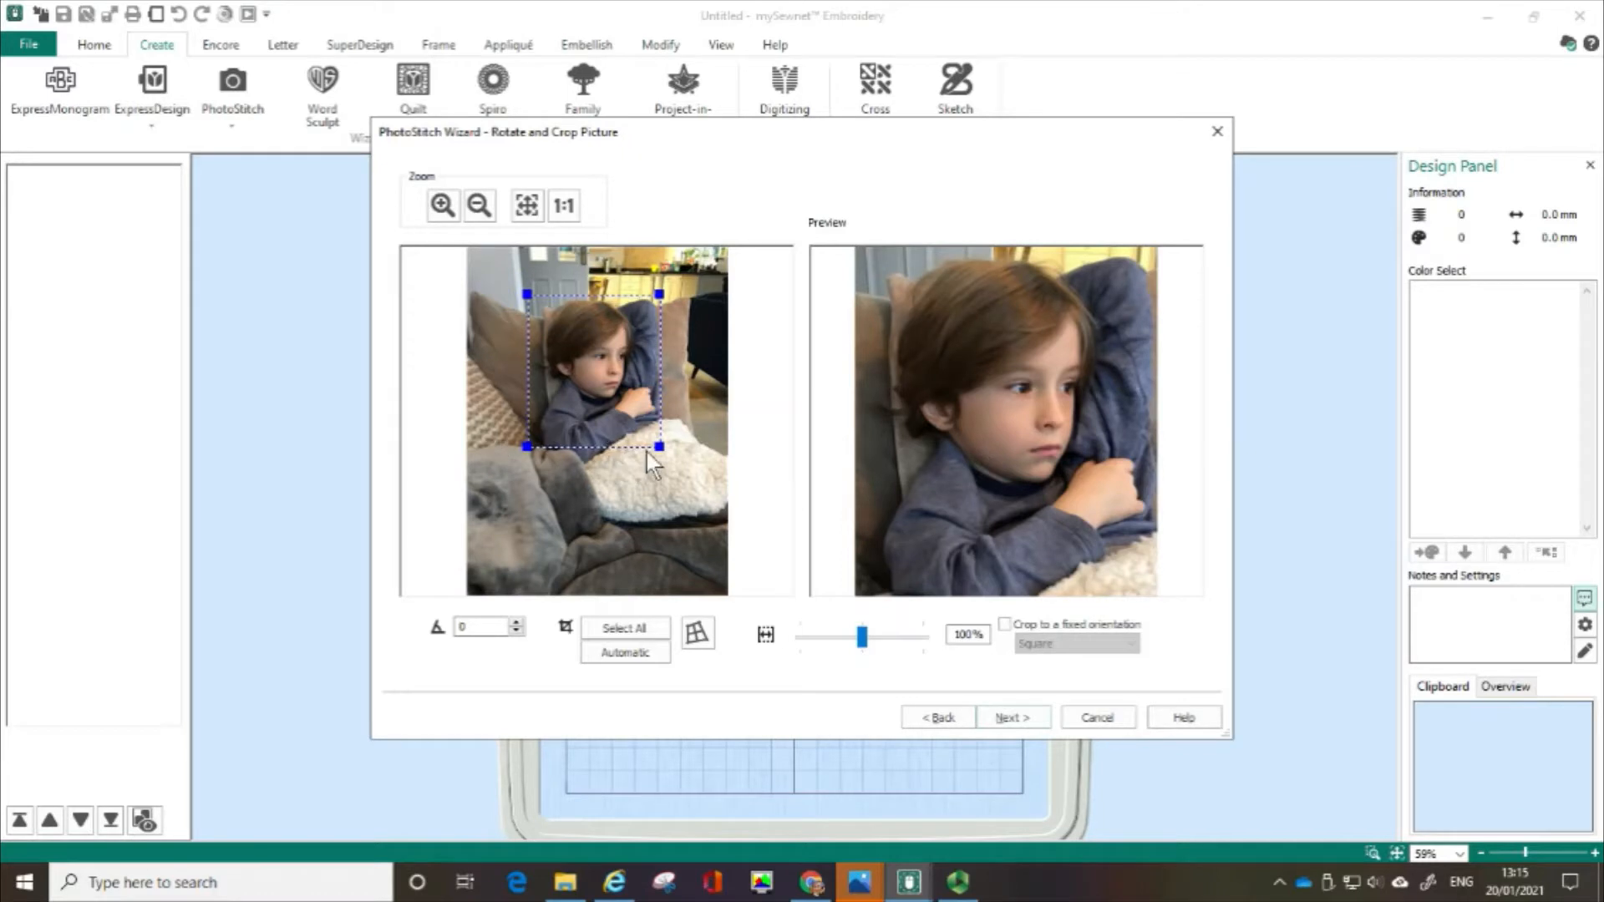
left_click_drag(659, 446, 660, 438)
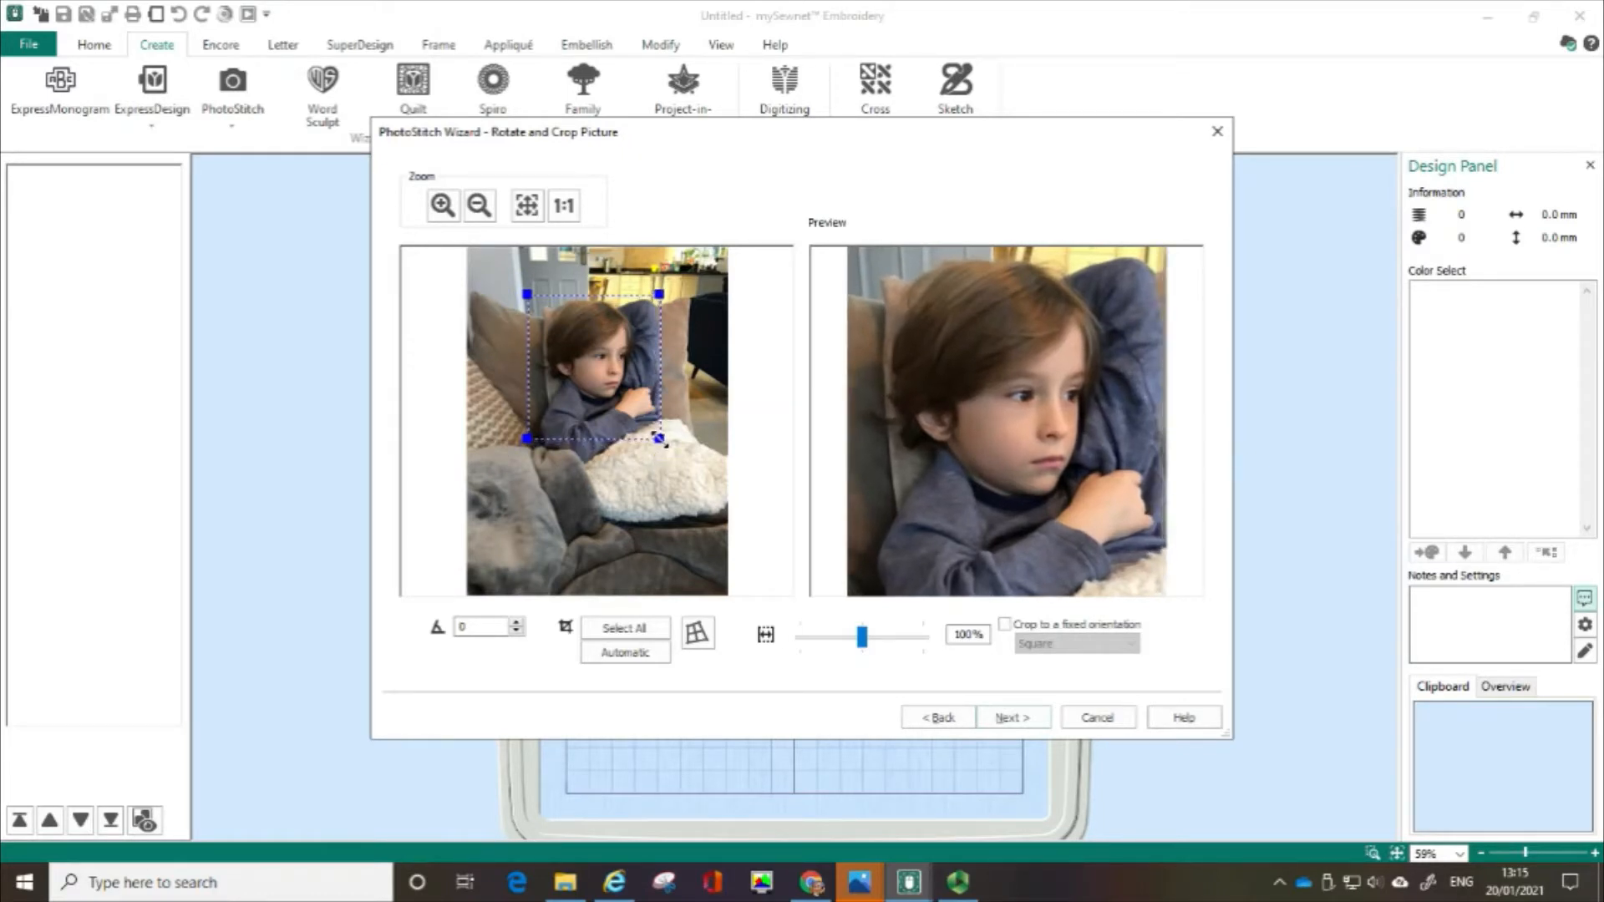
left_click(1011, 718)
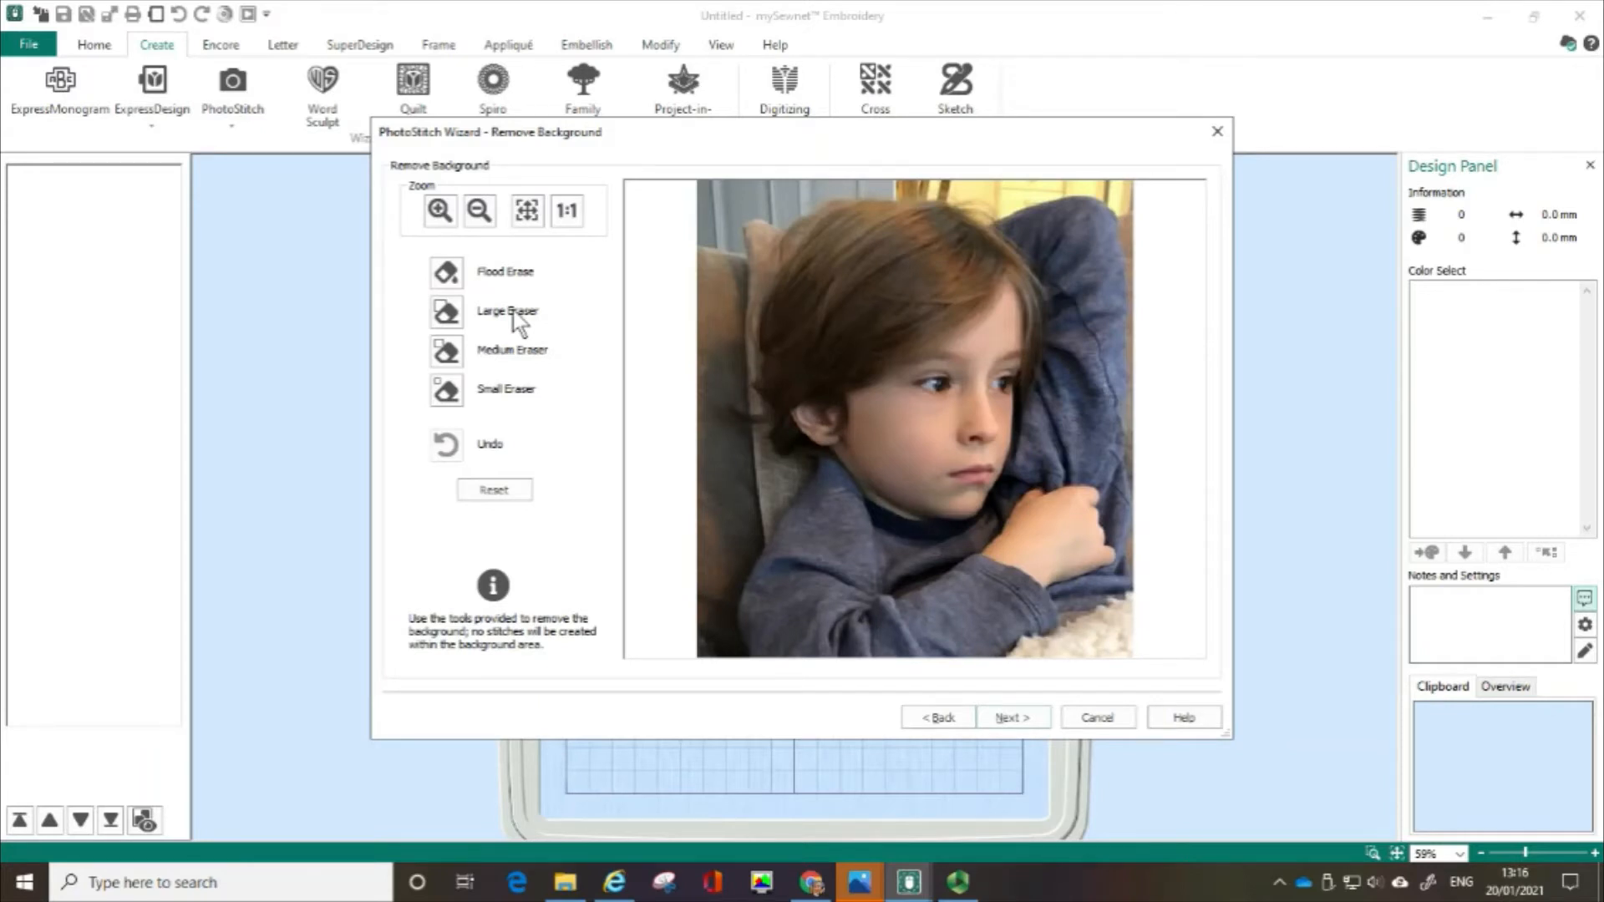
Step: Erase the background above the raised arm with the Large Eraser and Flood Erase parts of the dark cushion behind the boy
left_click(446, 312)
mouse_move(1044, 212)
left_mouse_down()
mouse_move(1034, 191)
mouse_move(1131, 192)
mouse_move(1064, 208)
mouse_move(1125, 218)
mouse_move(1042, 219)
left_mouse_up()
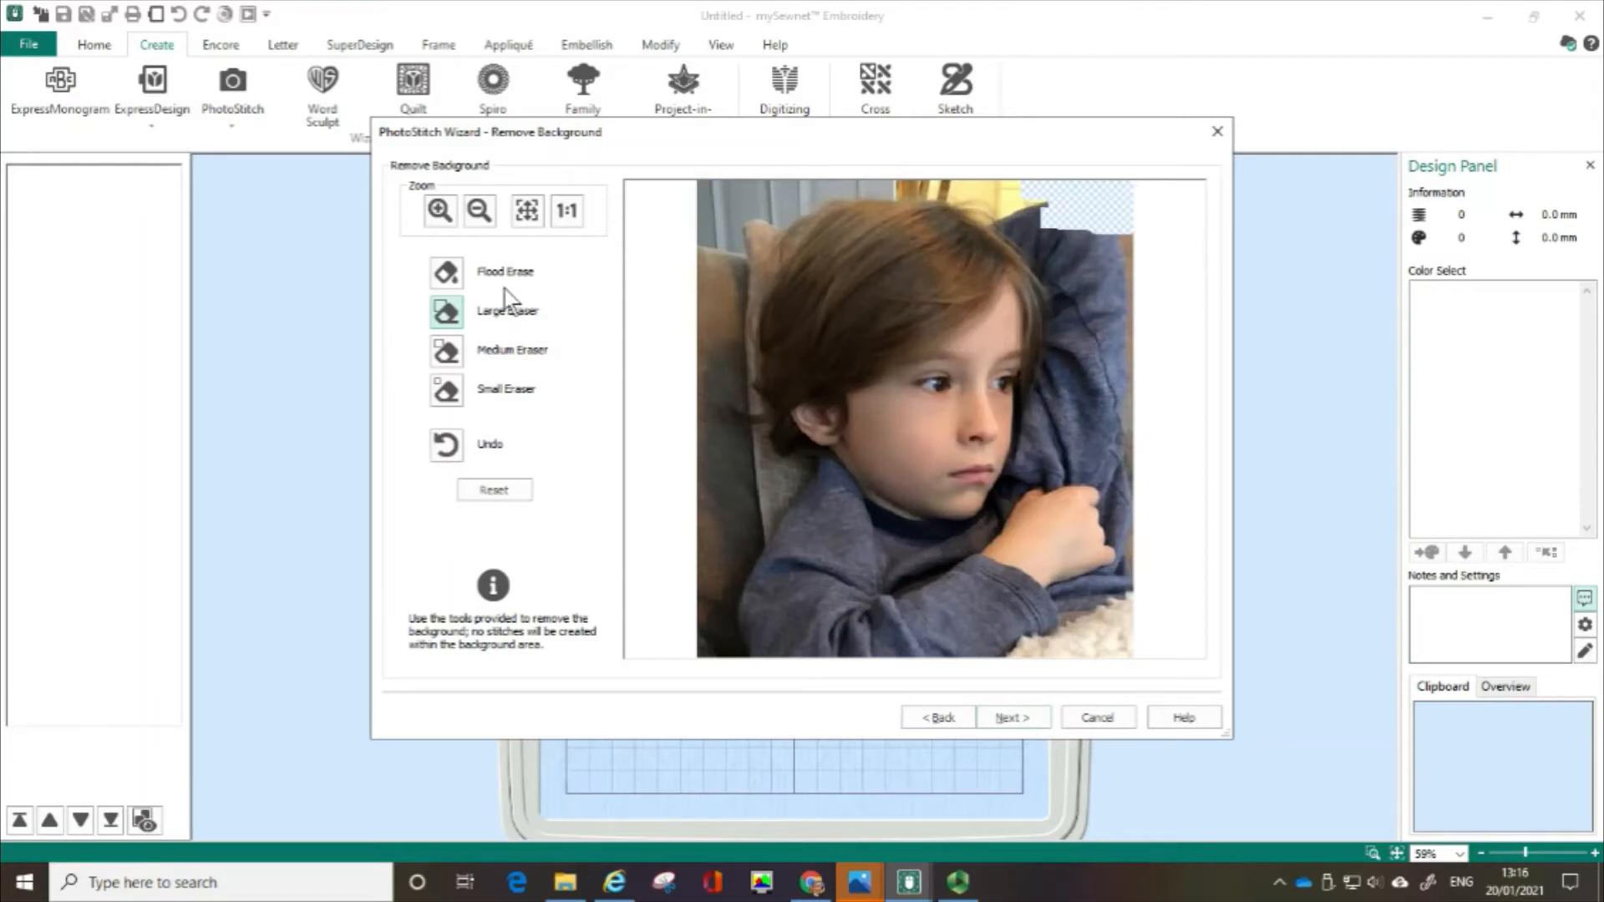
left_click(447, 274)
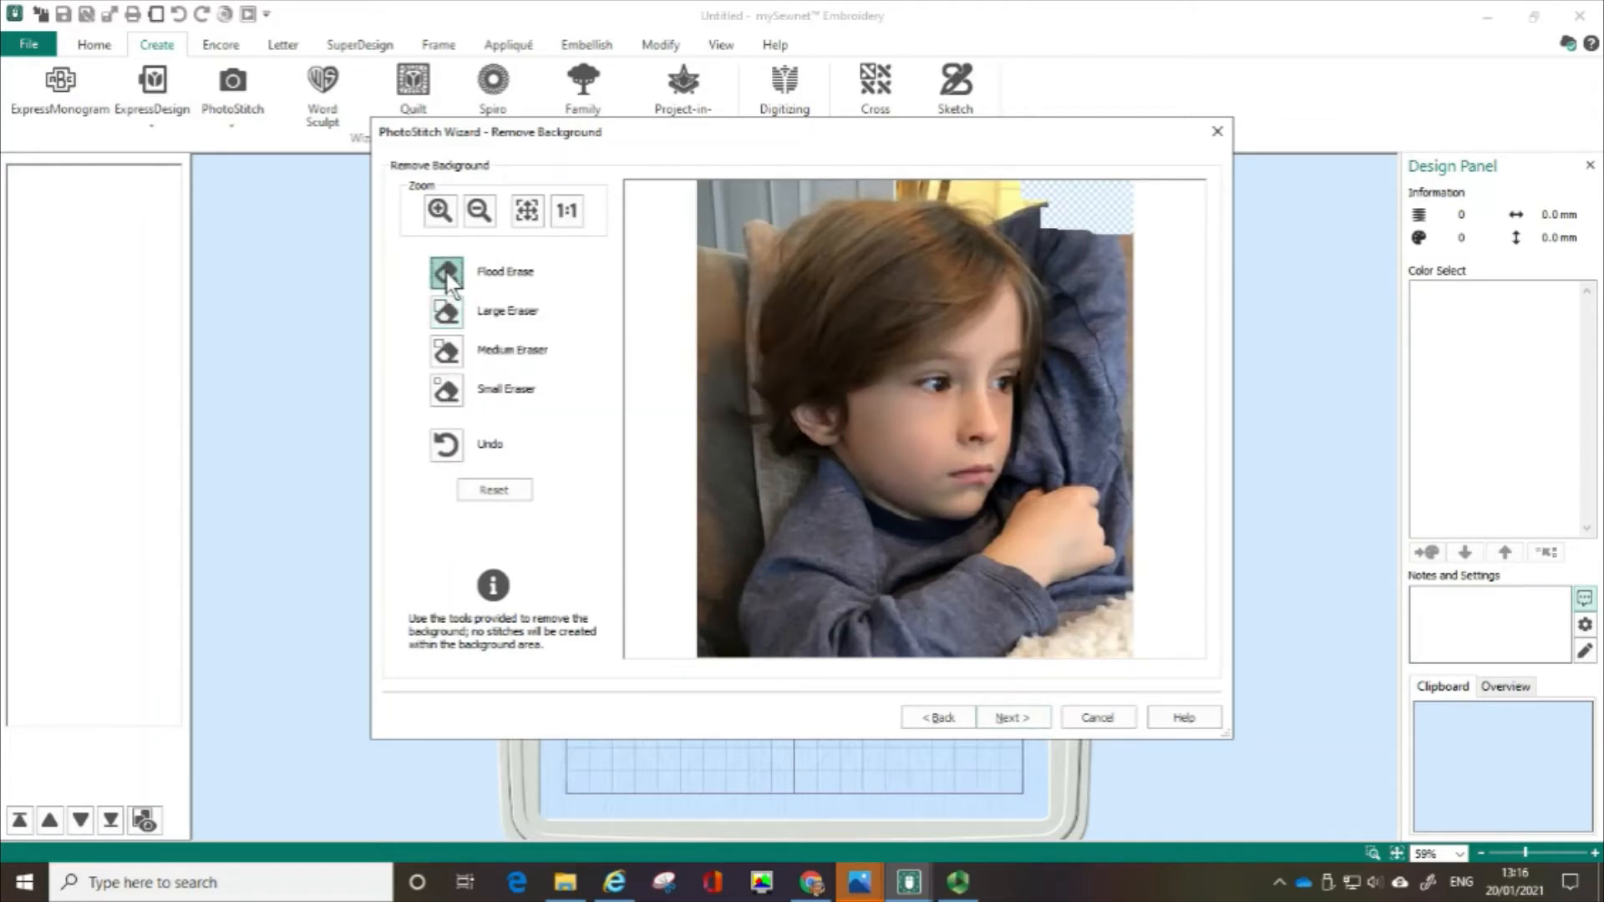
left_click(715, 299)
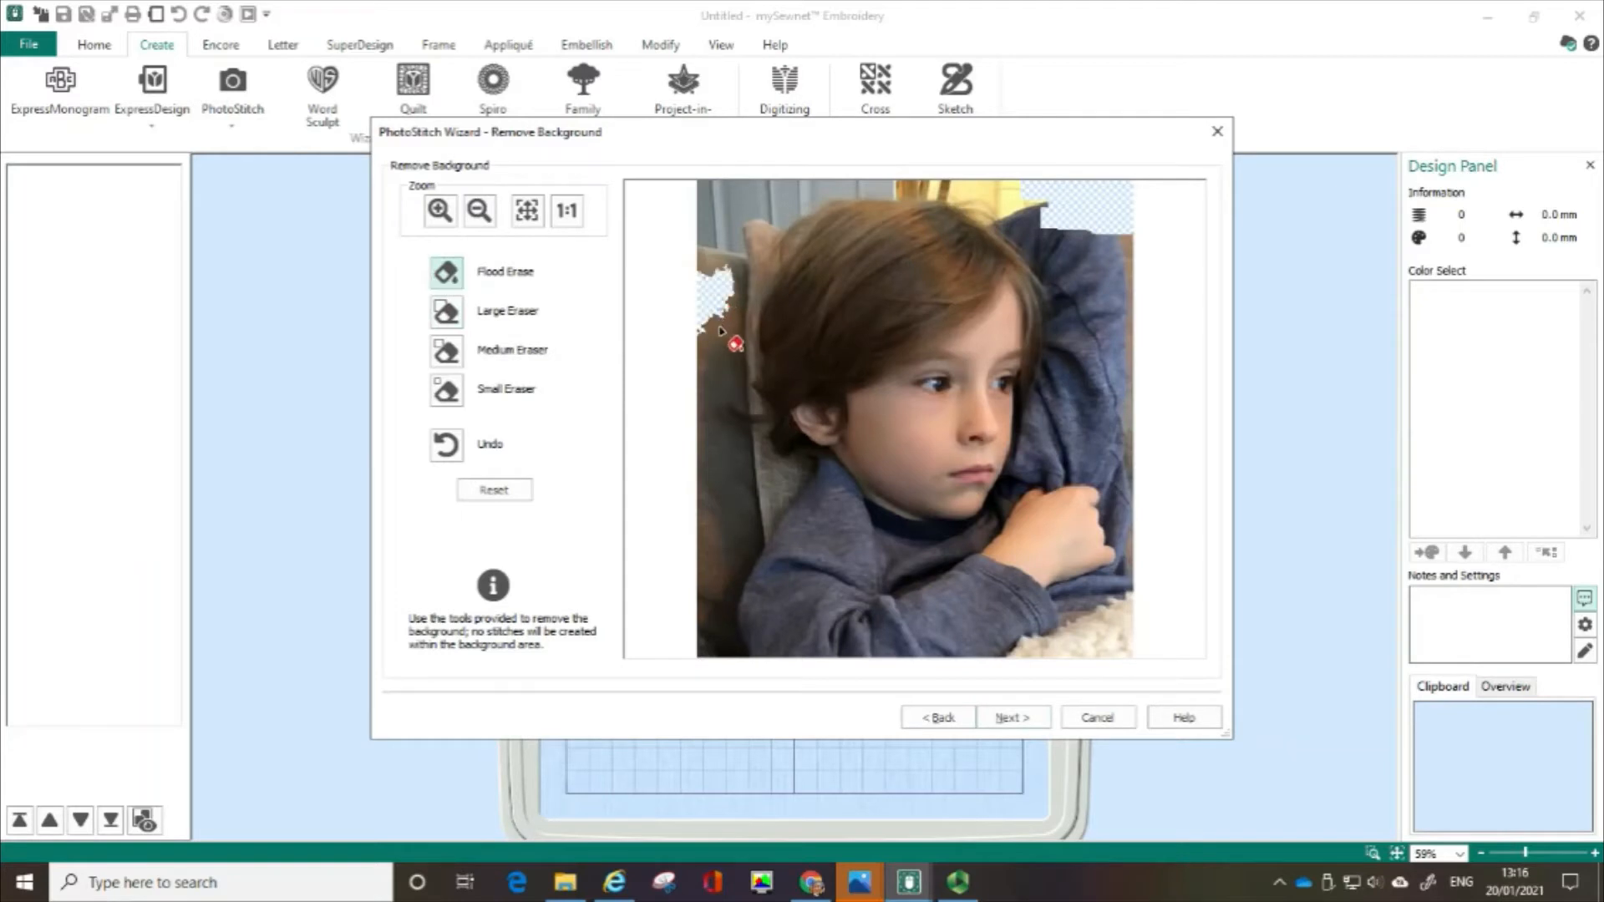
left_click(720, 391)
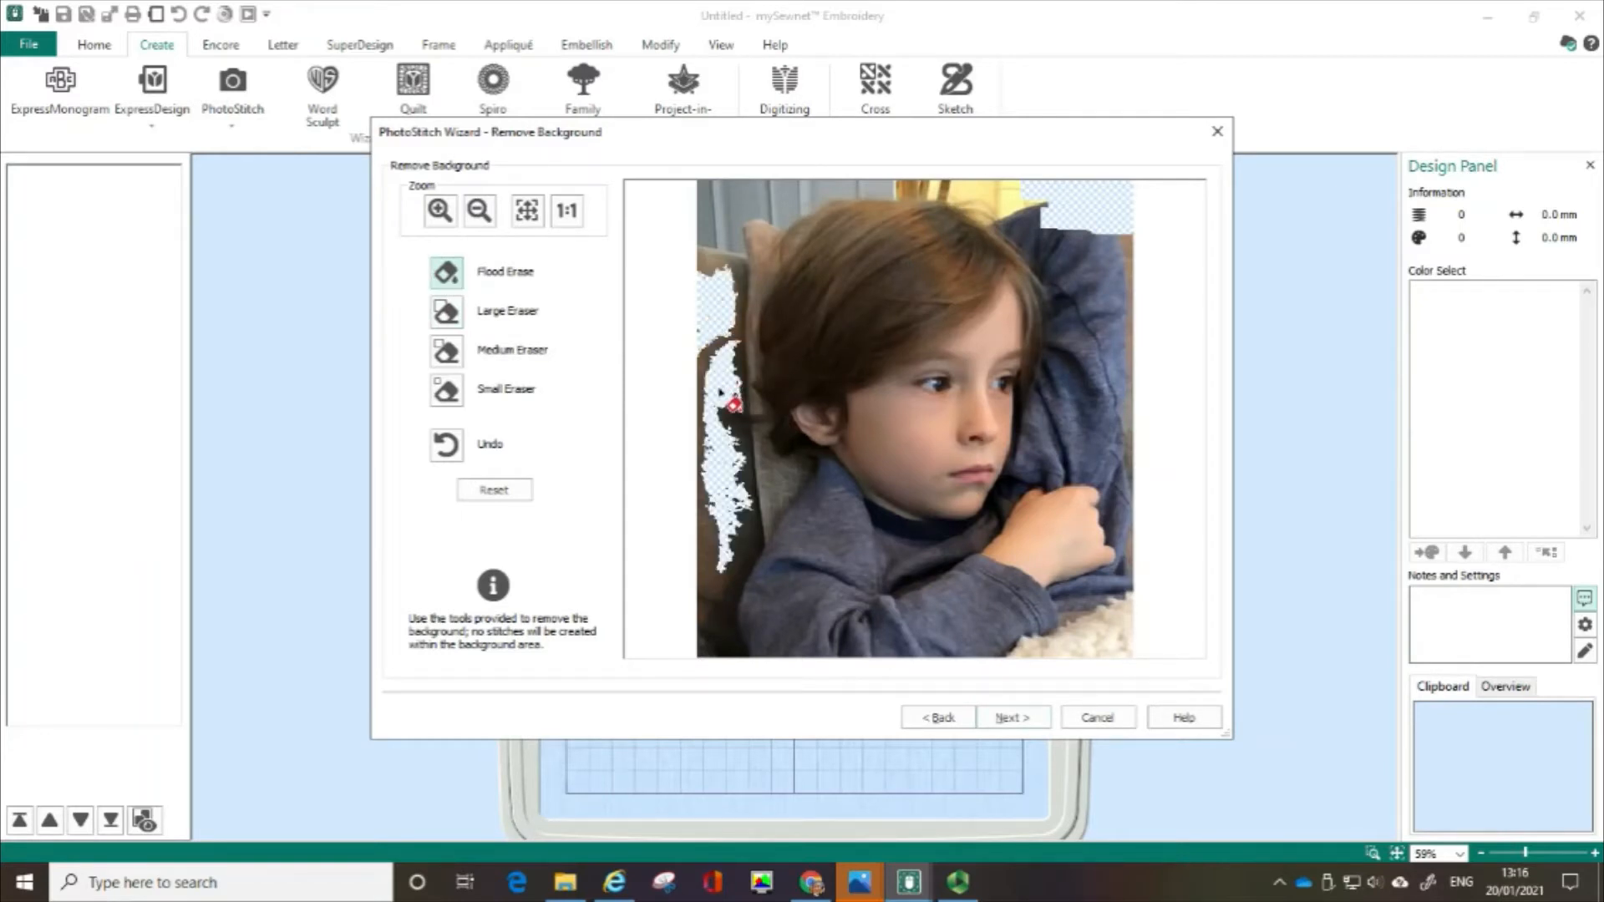
left_click(719, 378)
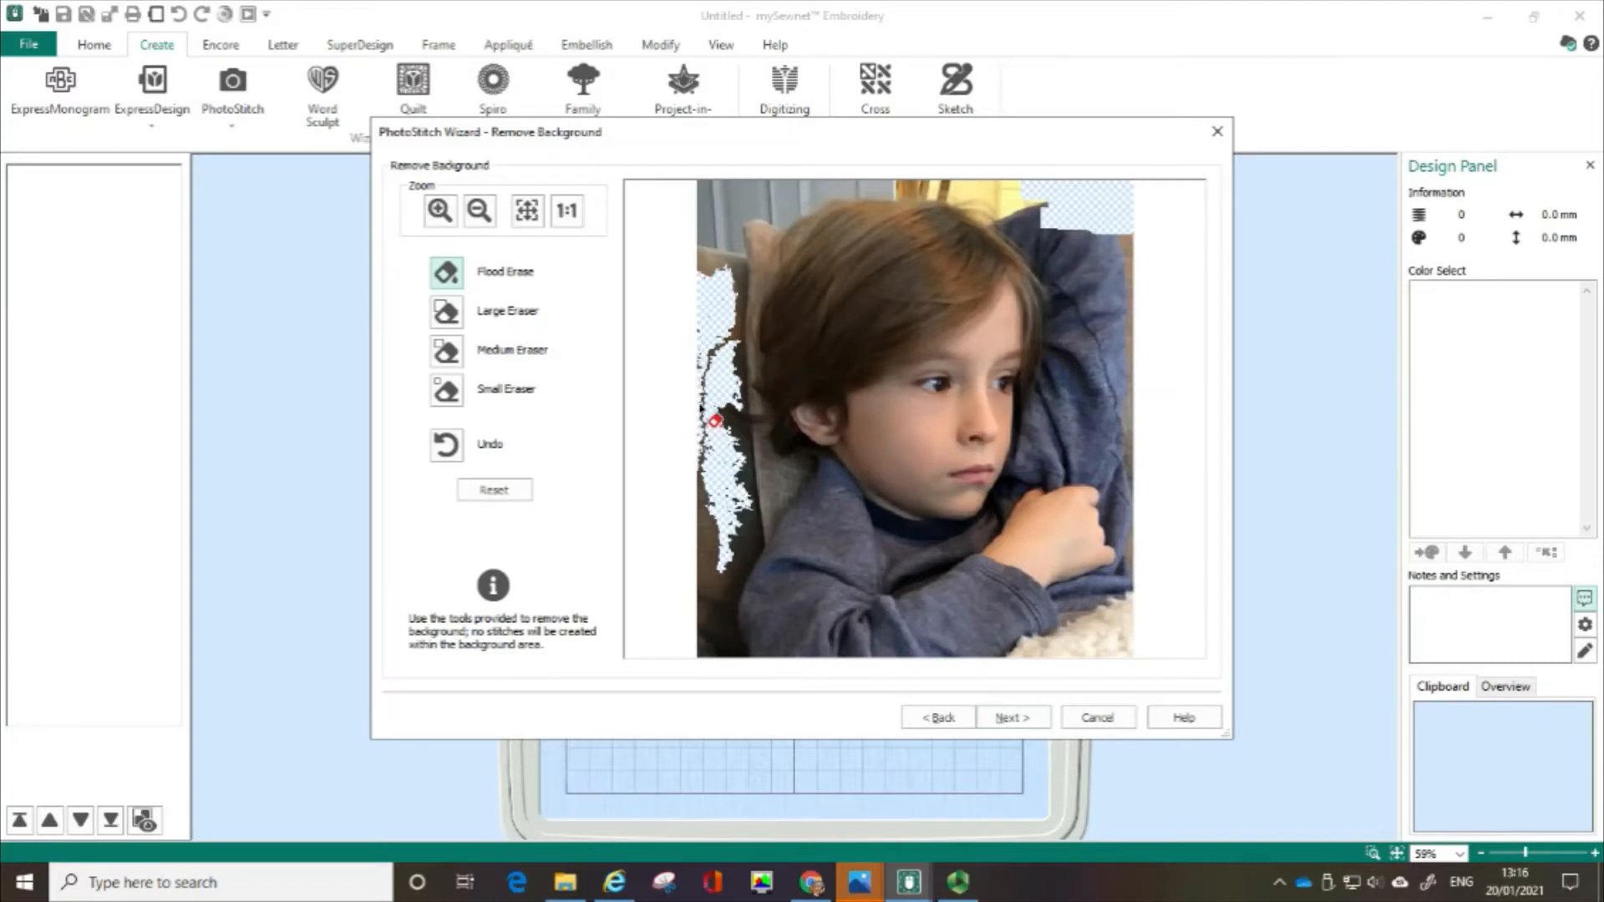
Step: Erase a strip along the raised sleeve with the Medium Eraser and a small spot beside it with the Small Eraser
left_click(446, 353)
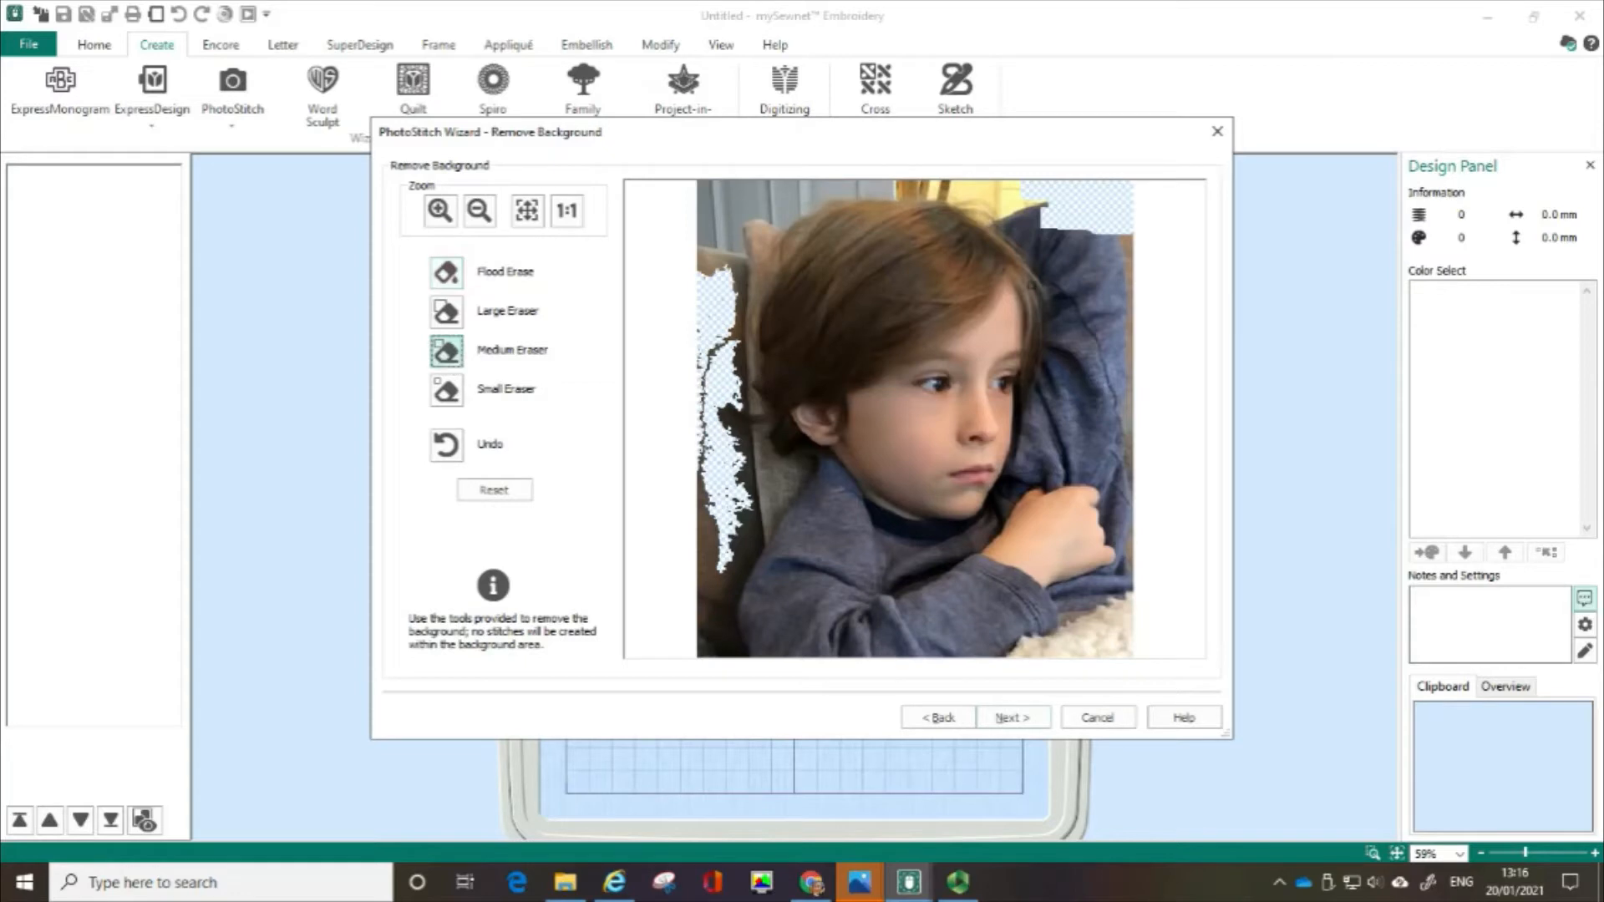
left_click_drag(1045, 238, 1057, 304)
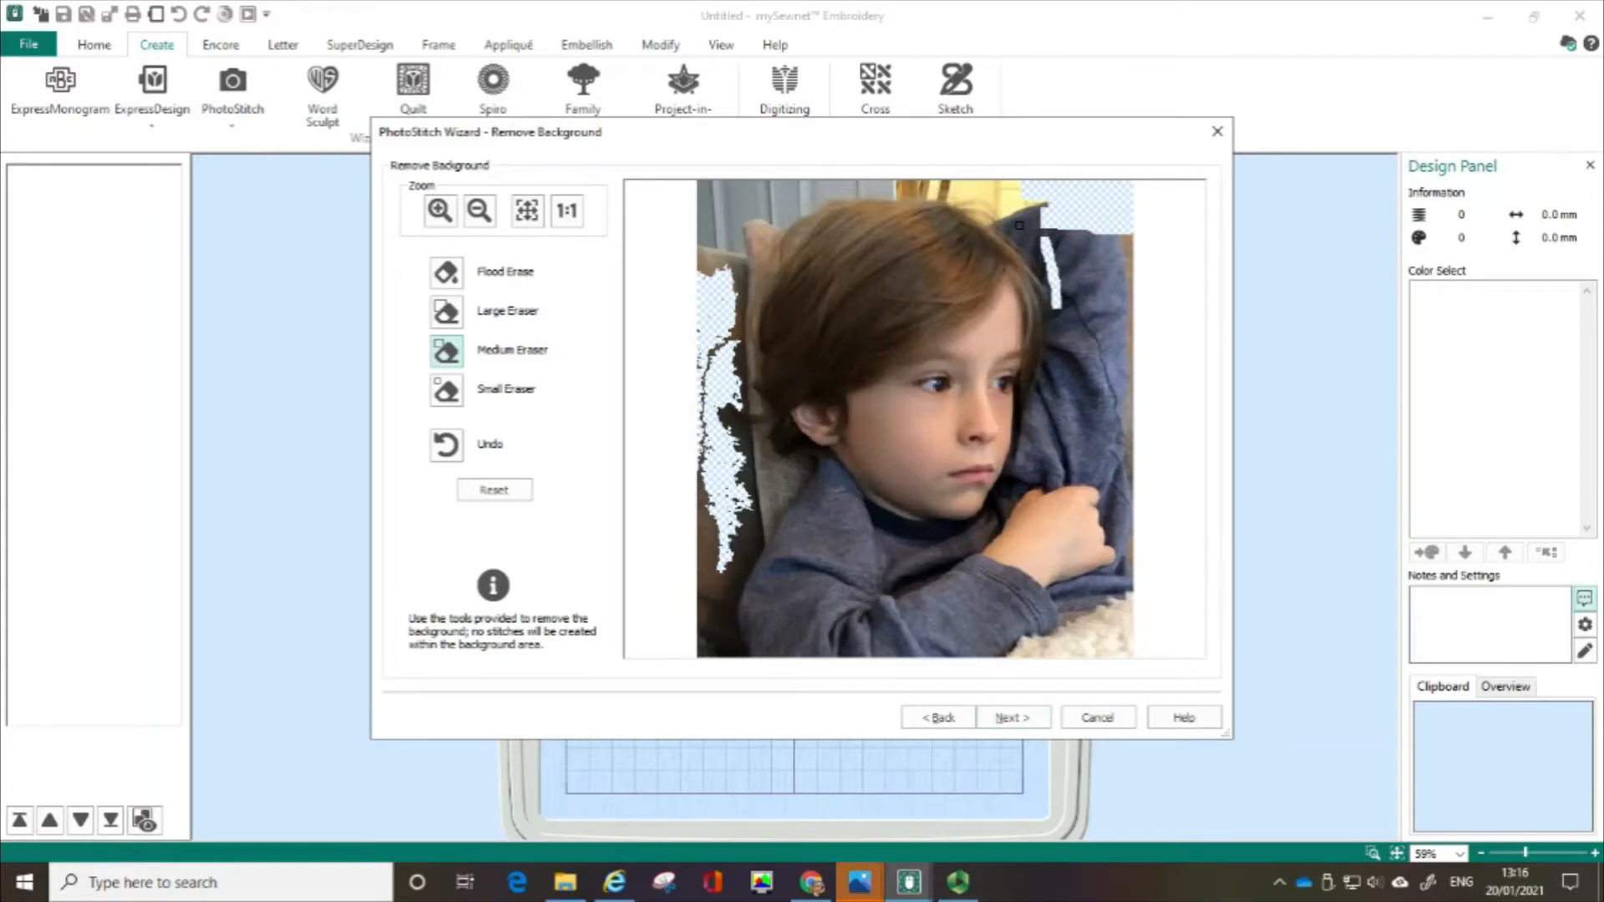
left_click(446, 390)
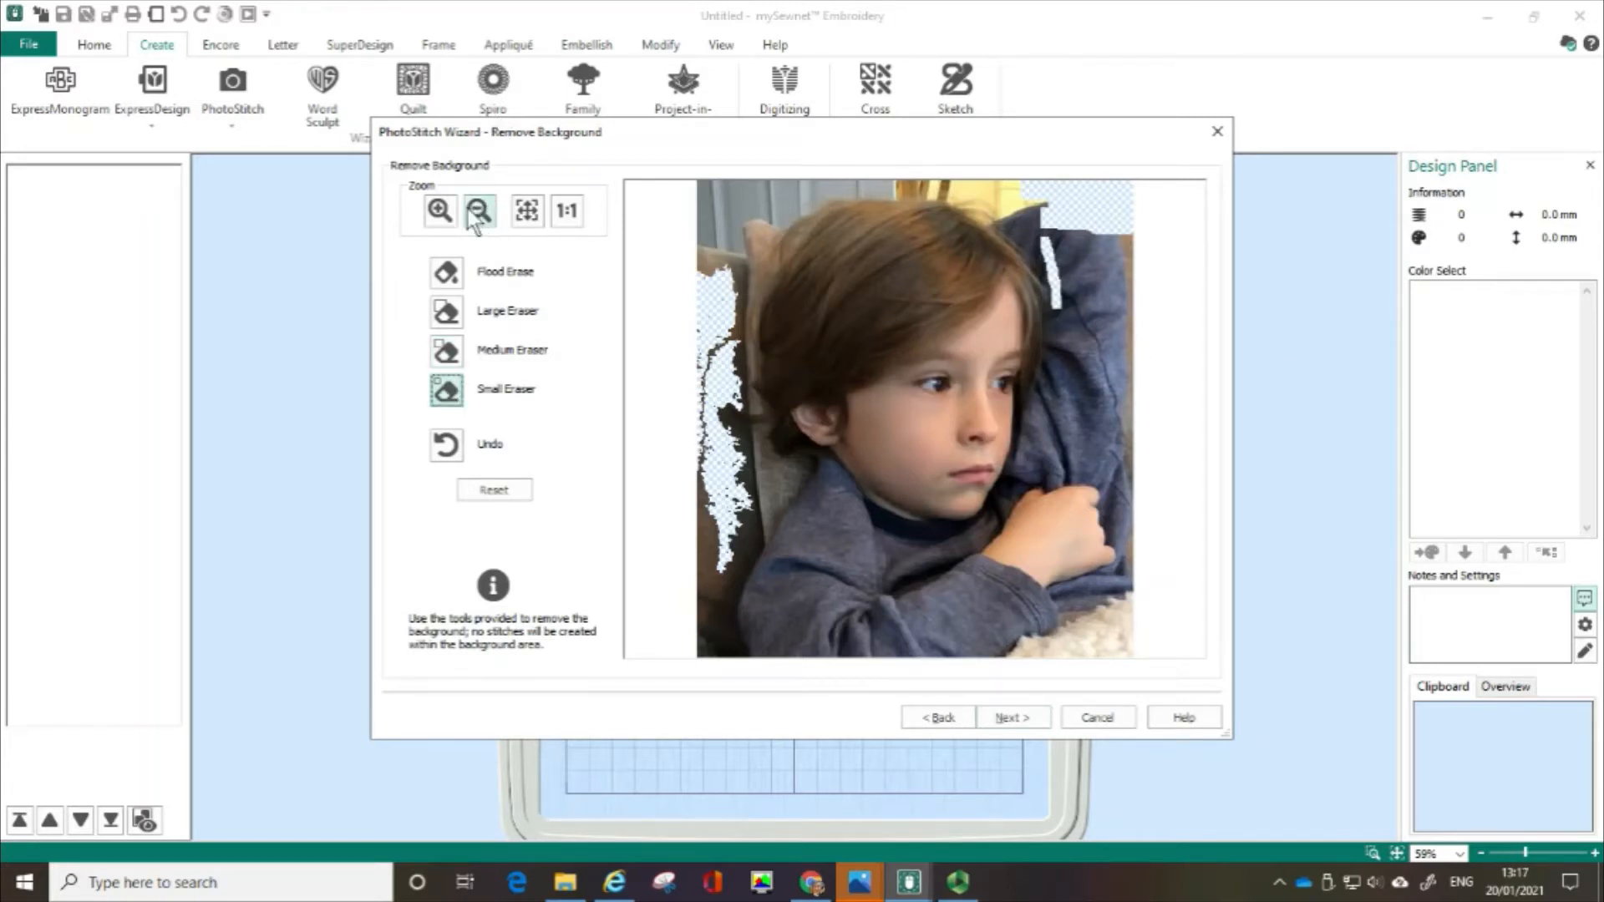
left_click(440, 210)
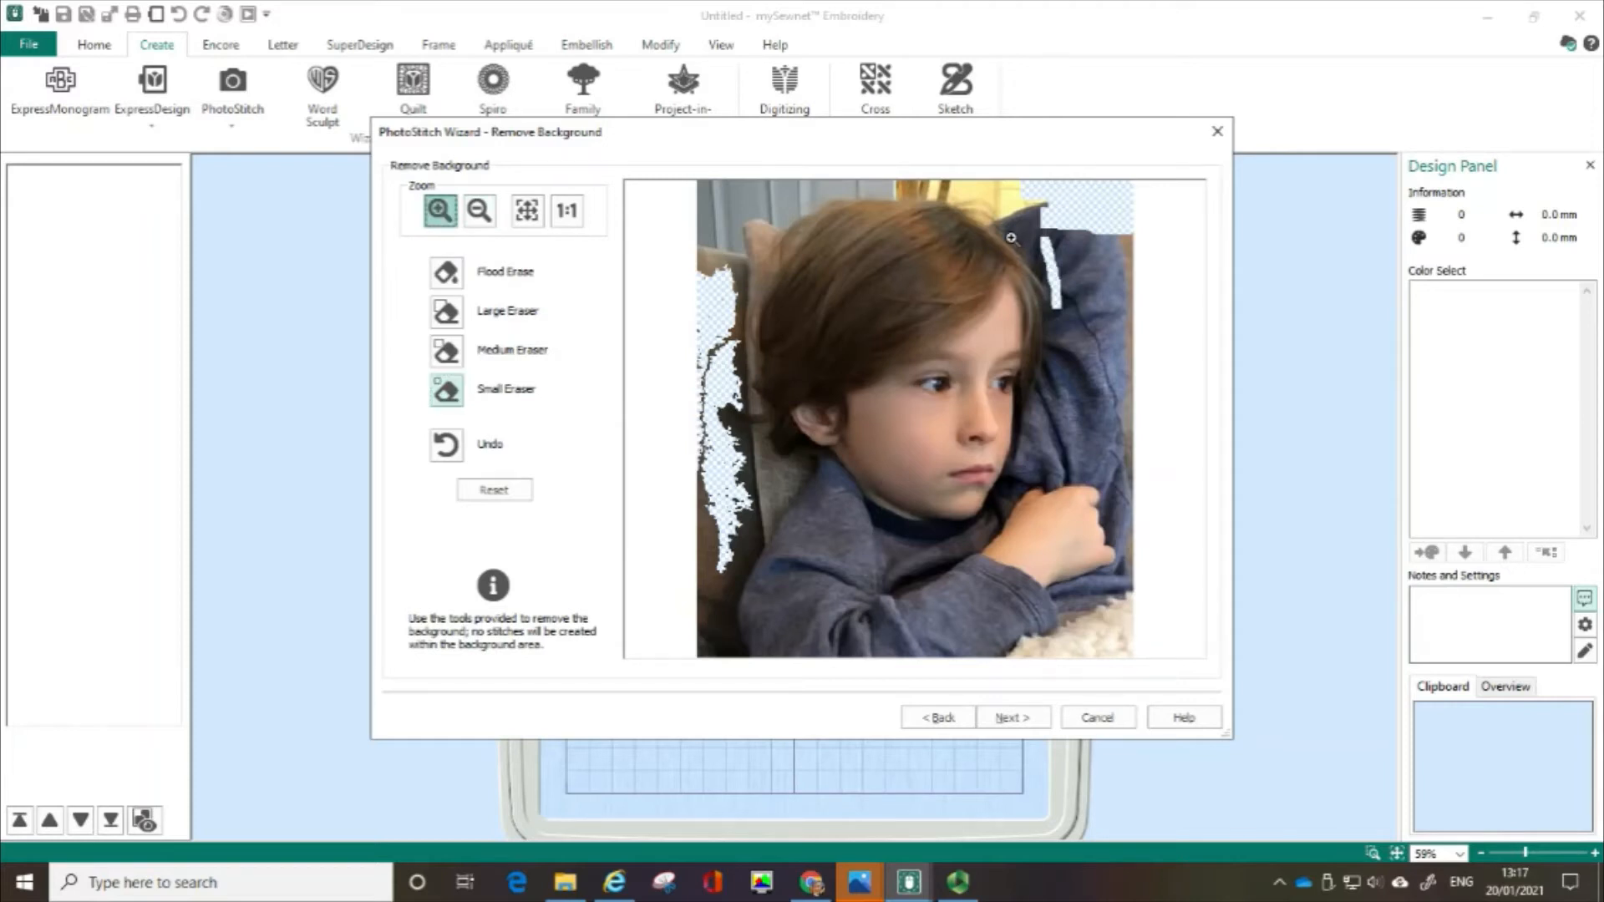
left_click(1097, 365)
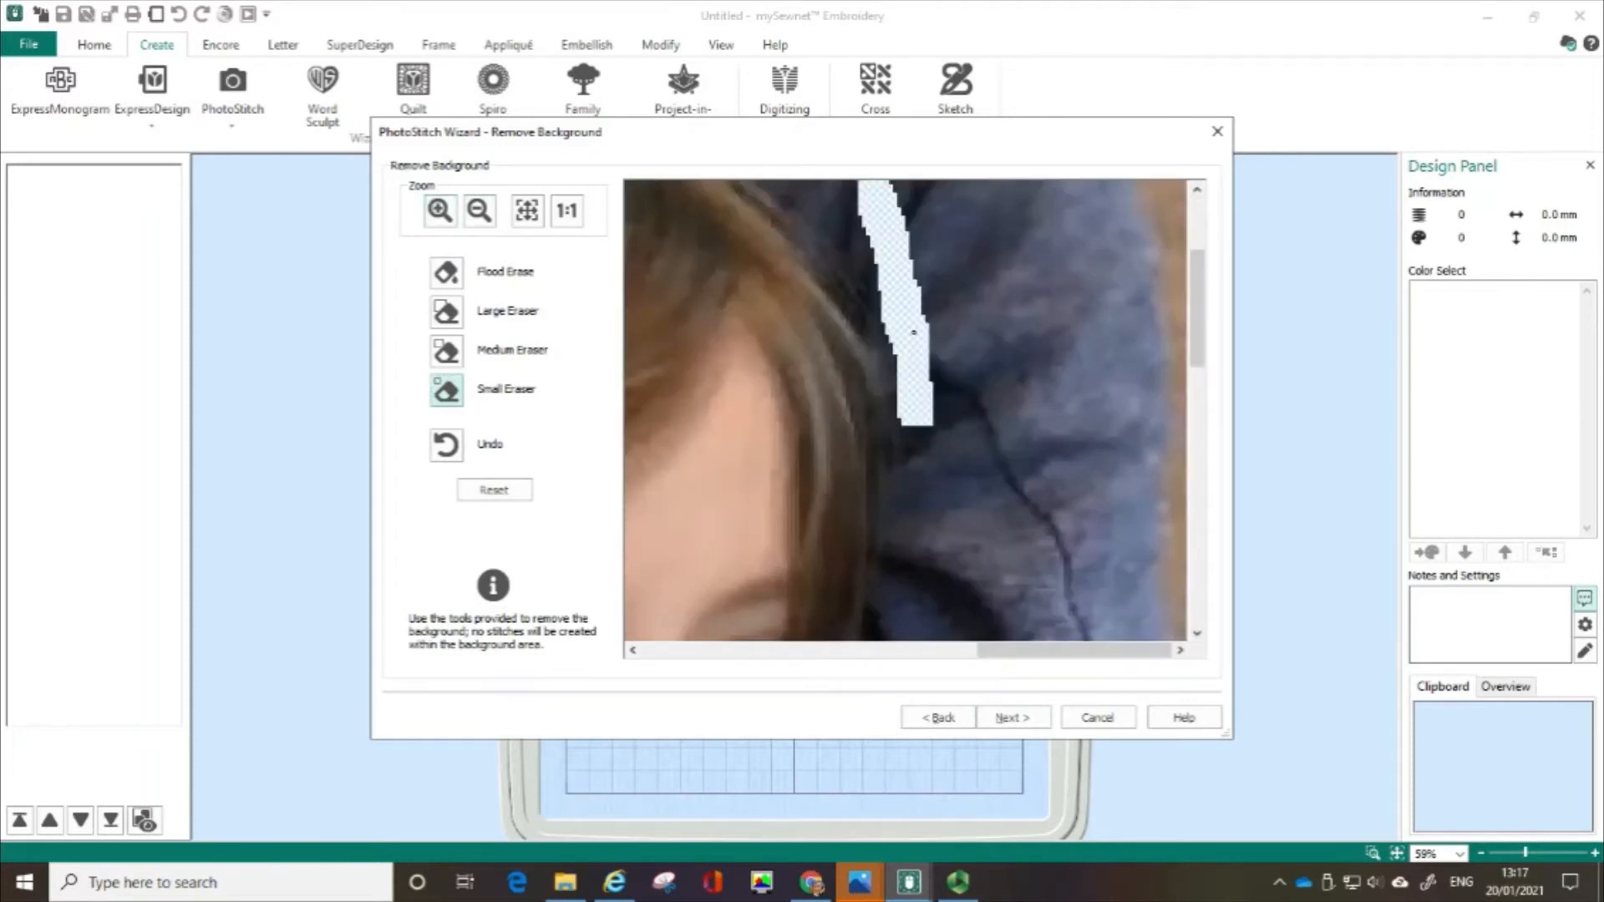
mouse_move(863, 305)
left_mouse_down()
mouse_move(897, 366)
mouse_move(869, 308)
left_mouse_up()
left_click(525, 214)
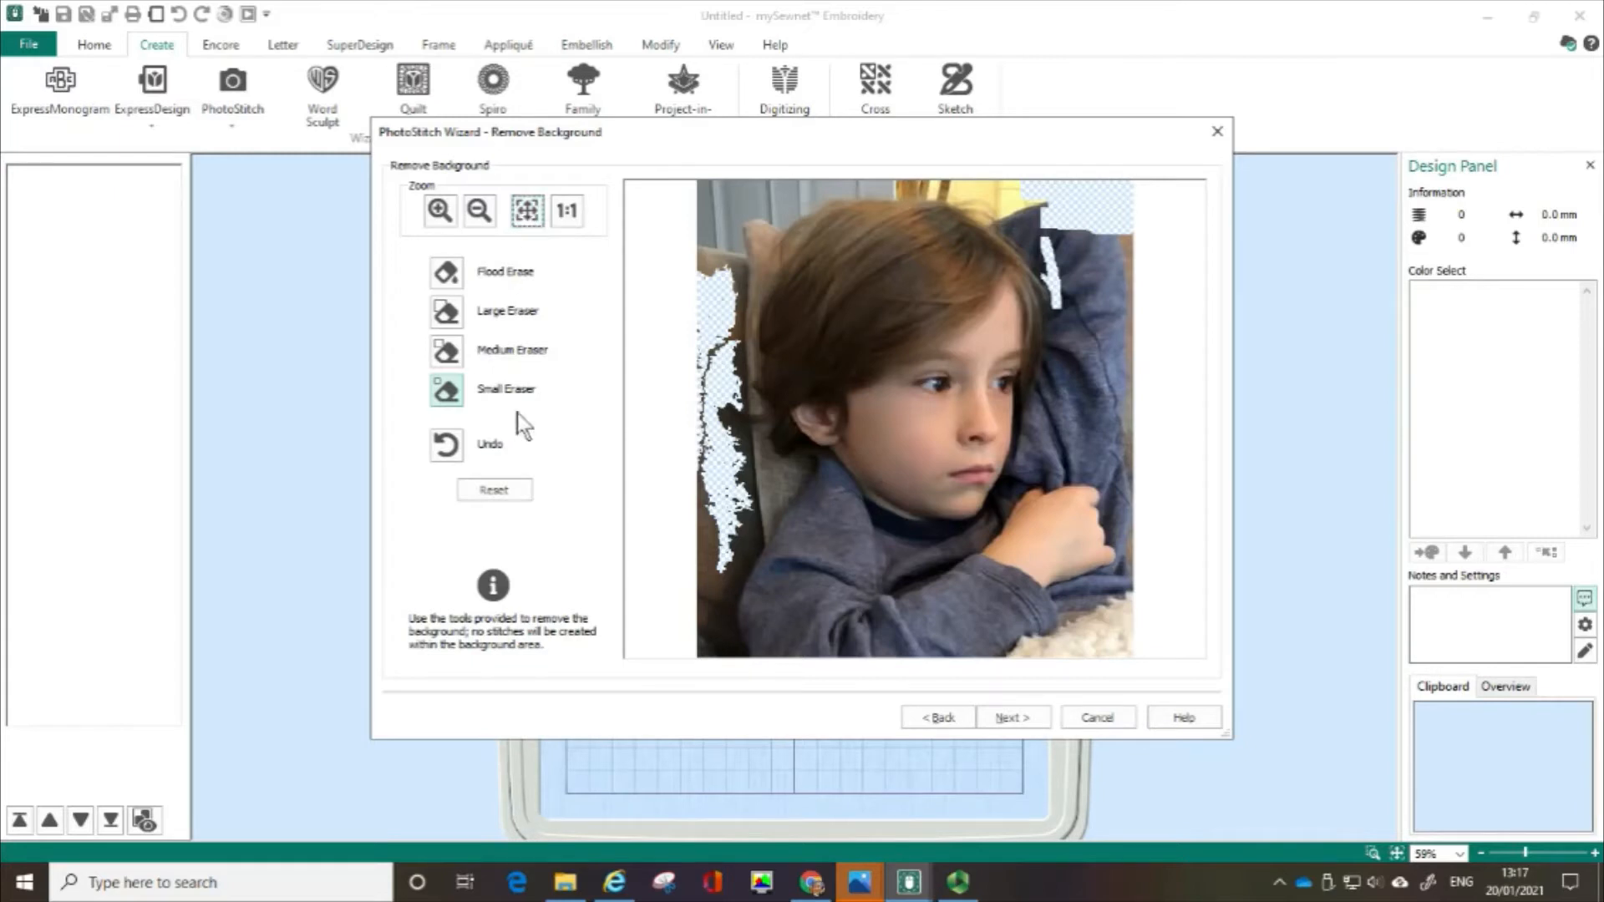
Step: Undo the last Small Eraser stroke
left_click(452, 447)
key("ctrl")
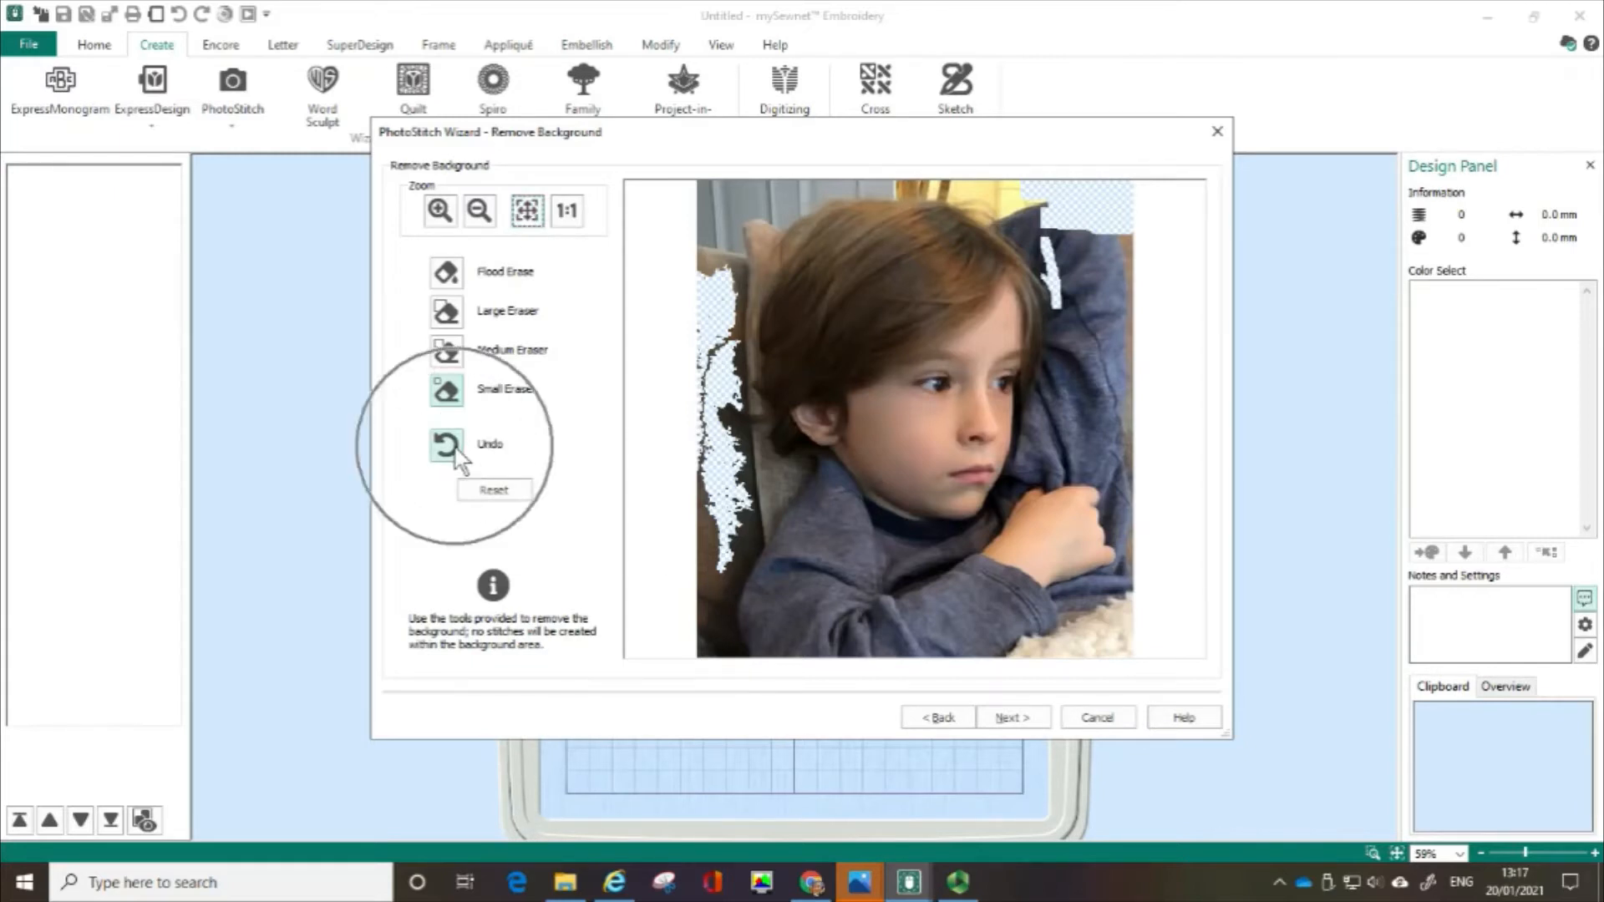
key("ctrl")
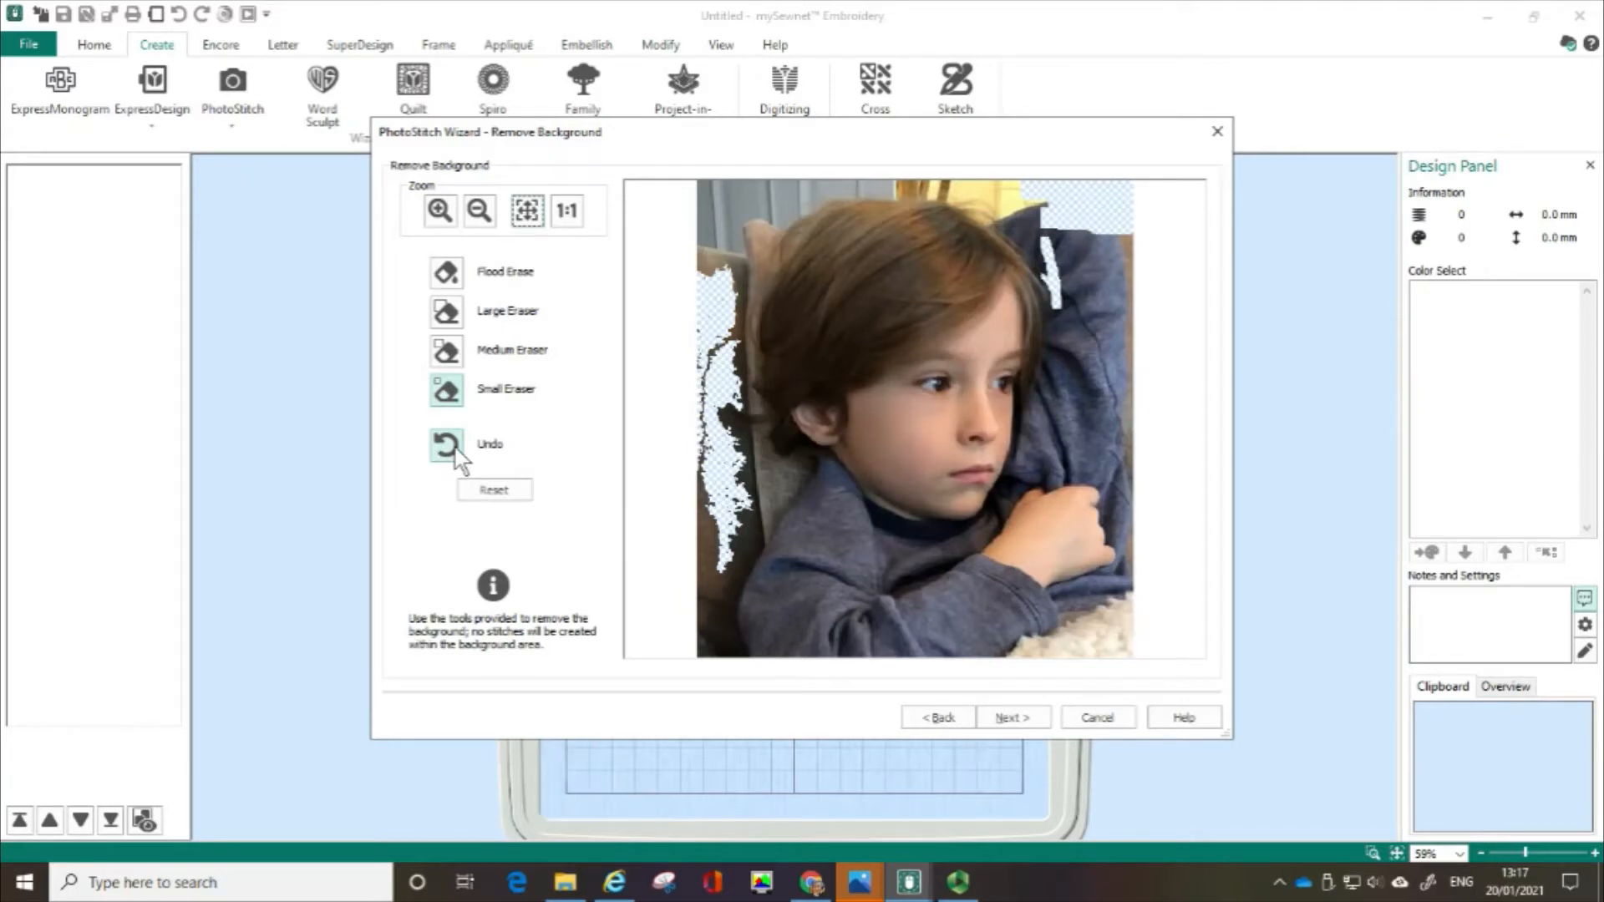
left_click(444, 451)
key("ctrl")
Step: Switch to the wizard window holding the boy's photo with its background already removed and continue to the picture options
mouse_move(908, 884)
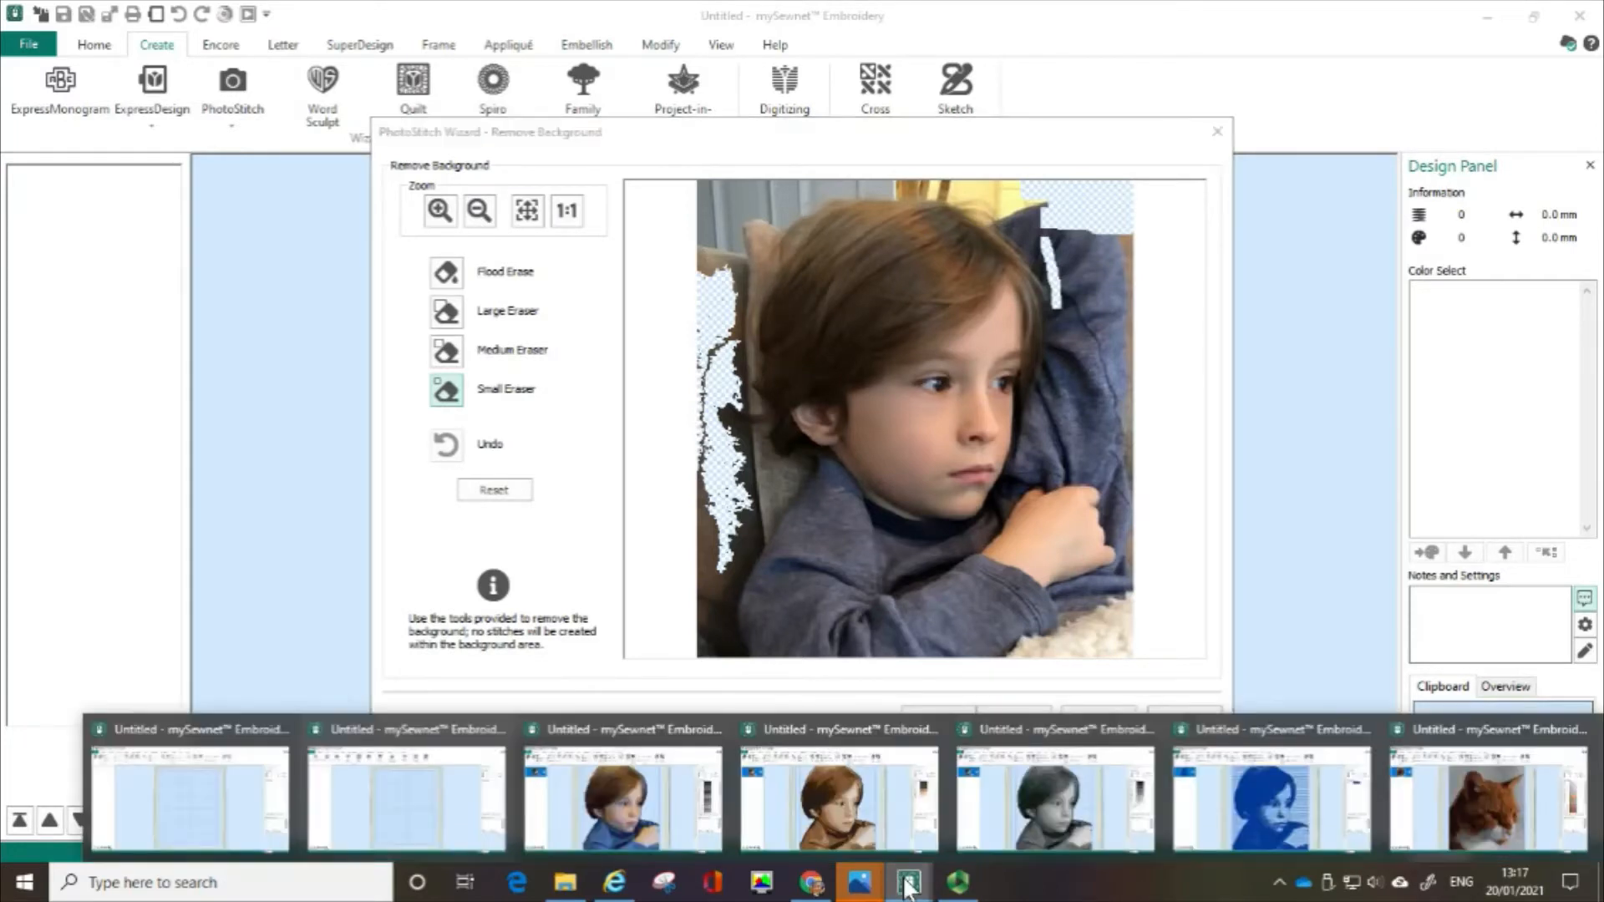
left_click(227, 809)
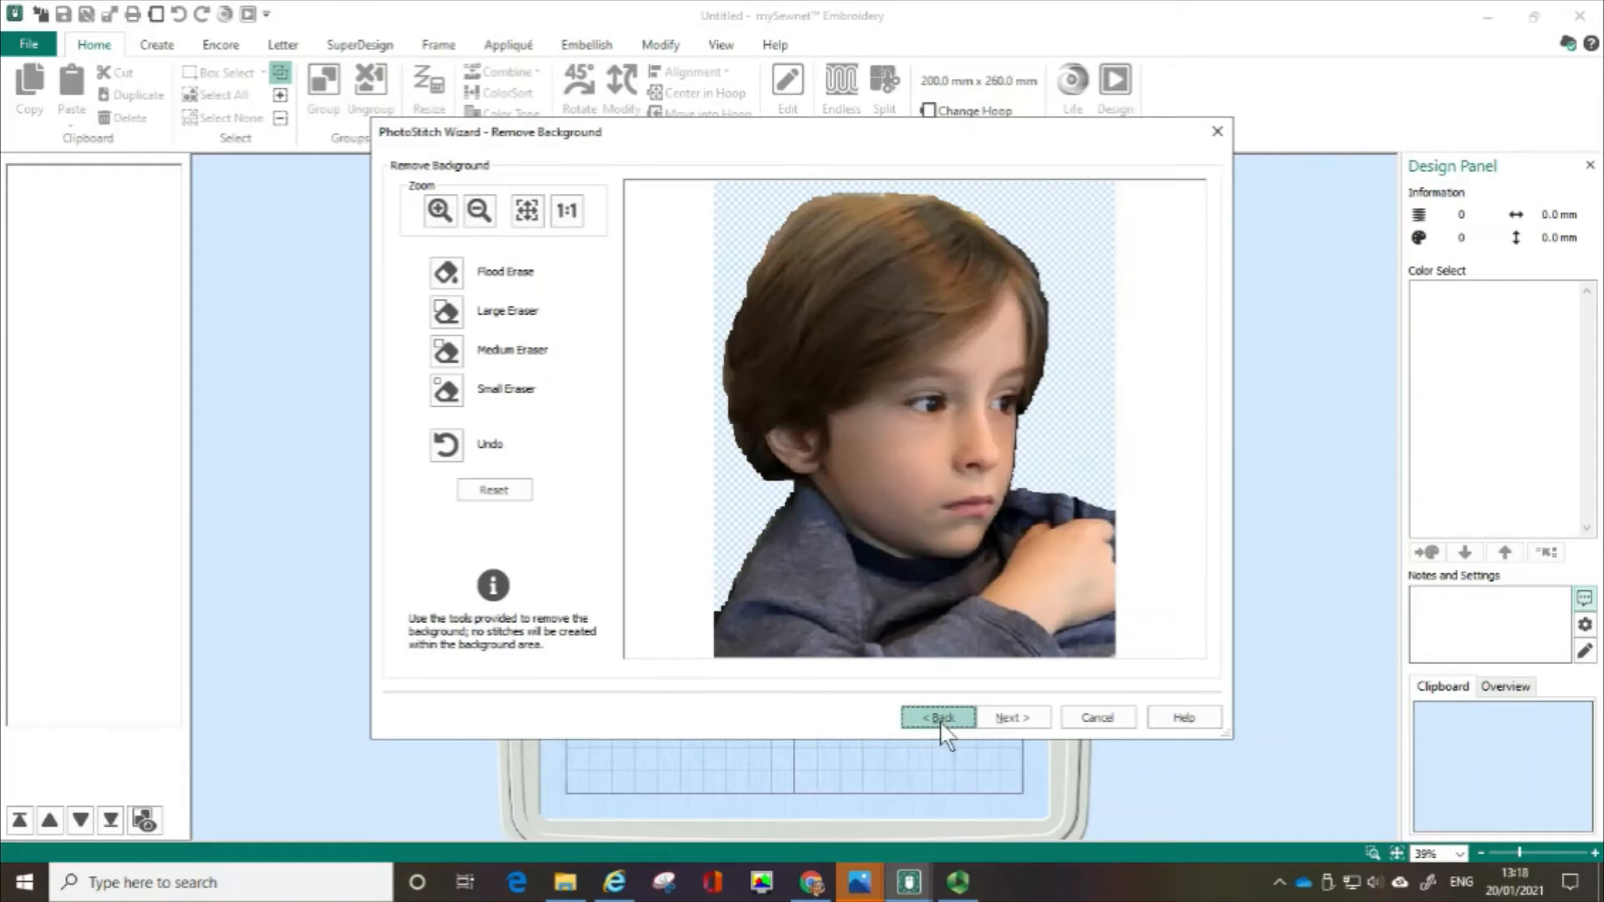
left_click(1028, 723)
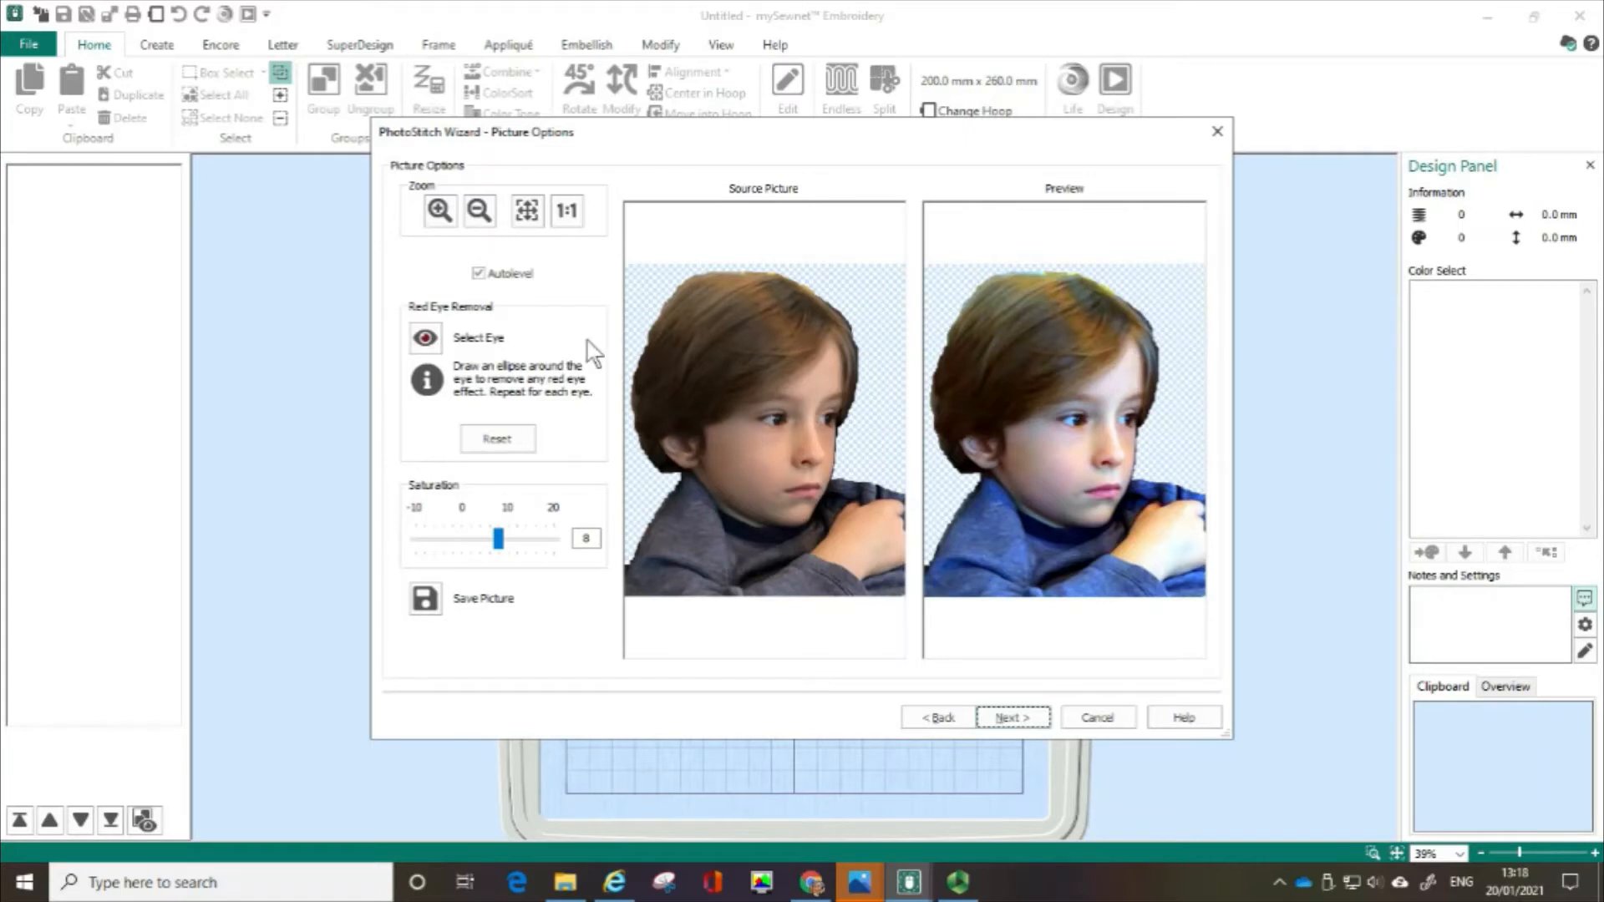
Step: Try a saturation of -1 on the picture, and set it back to 8
left_click(426, 346)
key("ctrl")
key("ctrl")
left_click(498, 540)
left_click_drag(505, 538, 456, 536)
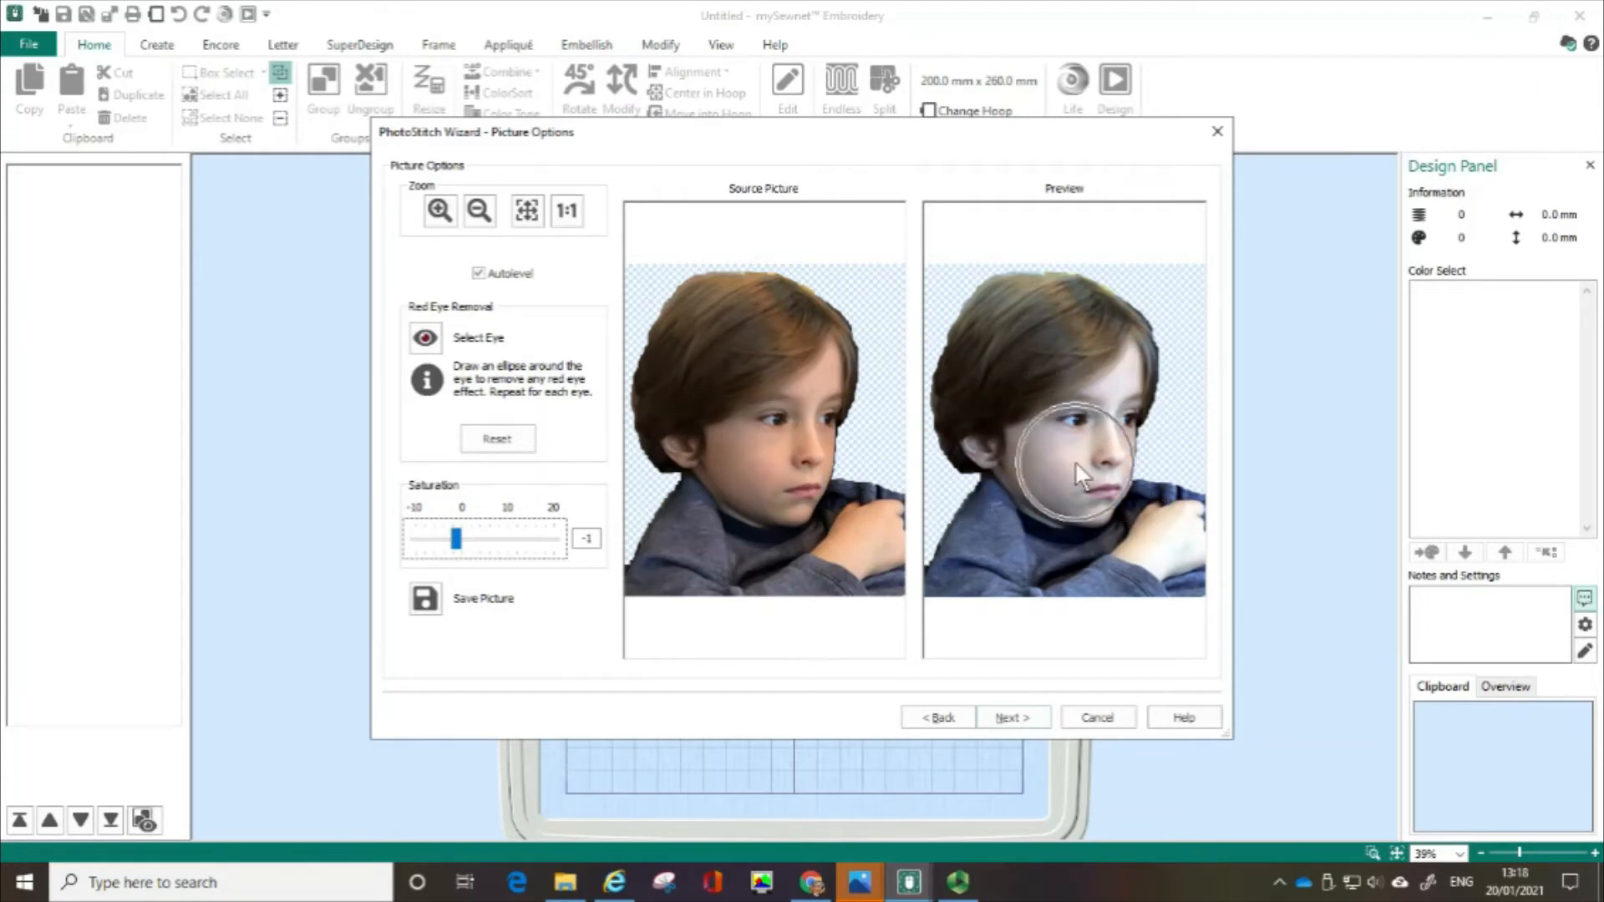
left_click_drag(456, 540, 499, 553)
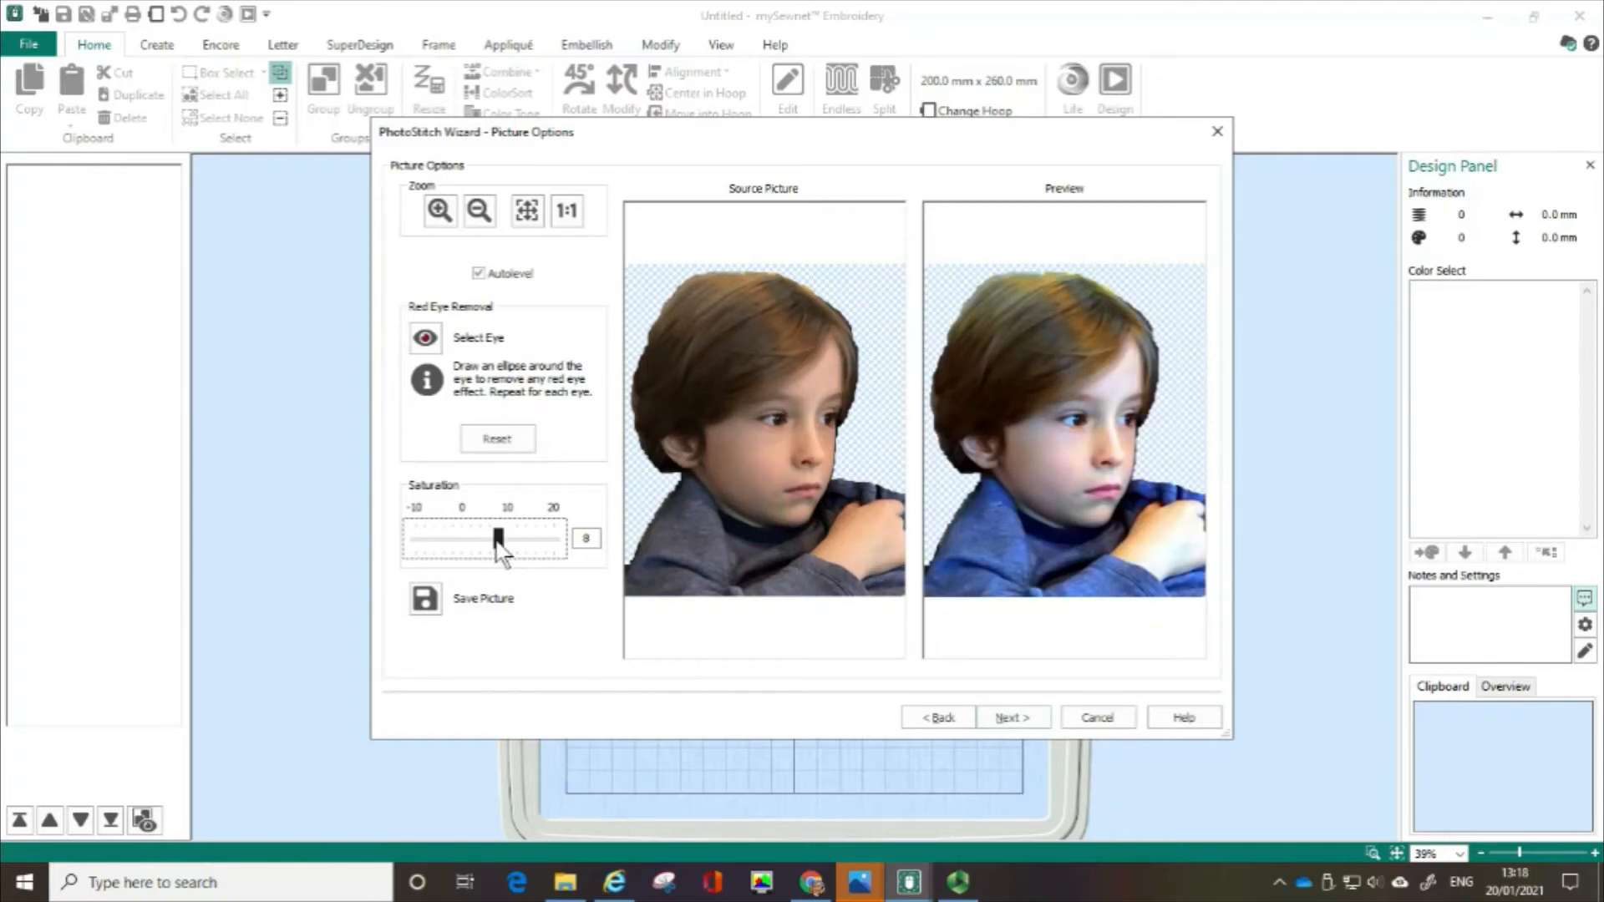
key("ctrl")
key("ctrl")
key("ctrl")
Step: Accept the picture options and the 200 mm by 237 mm design size, and continue to choosing thread colors
left_click(1022, 720)
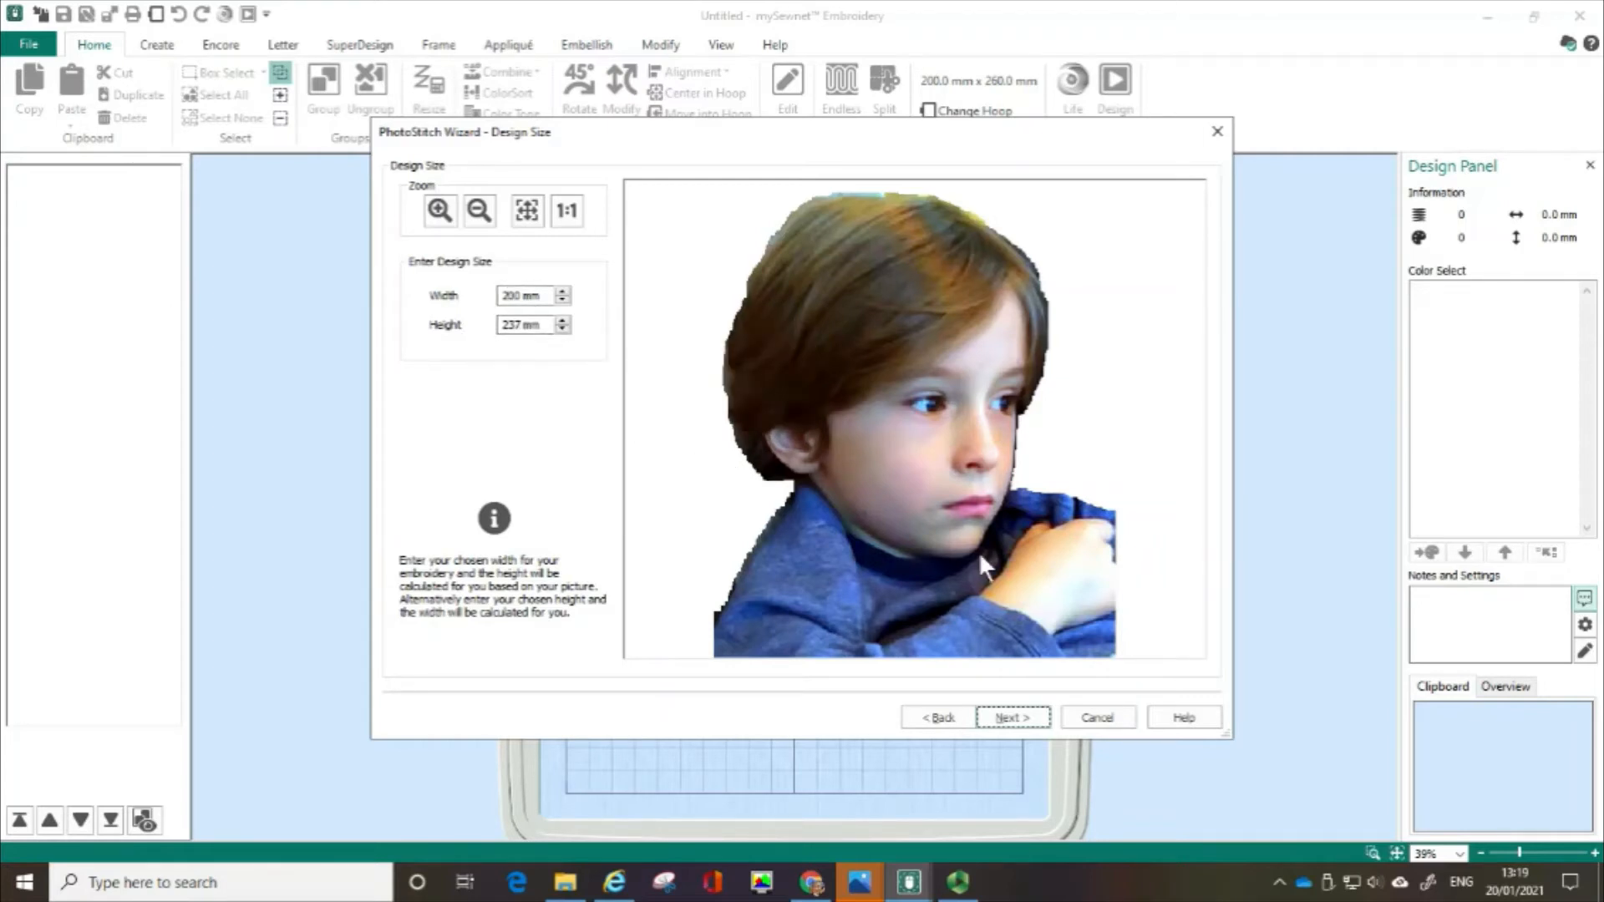
left_click(1013, 718)
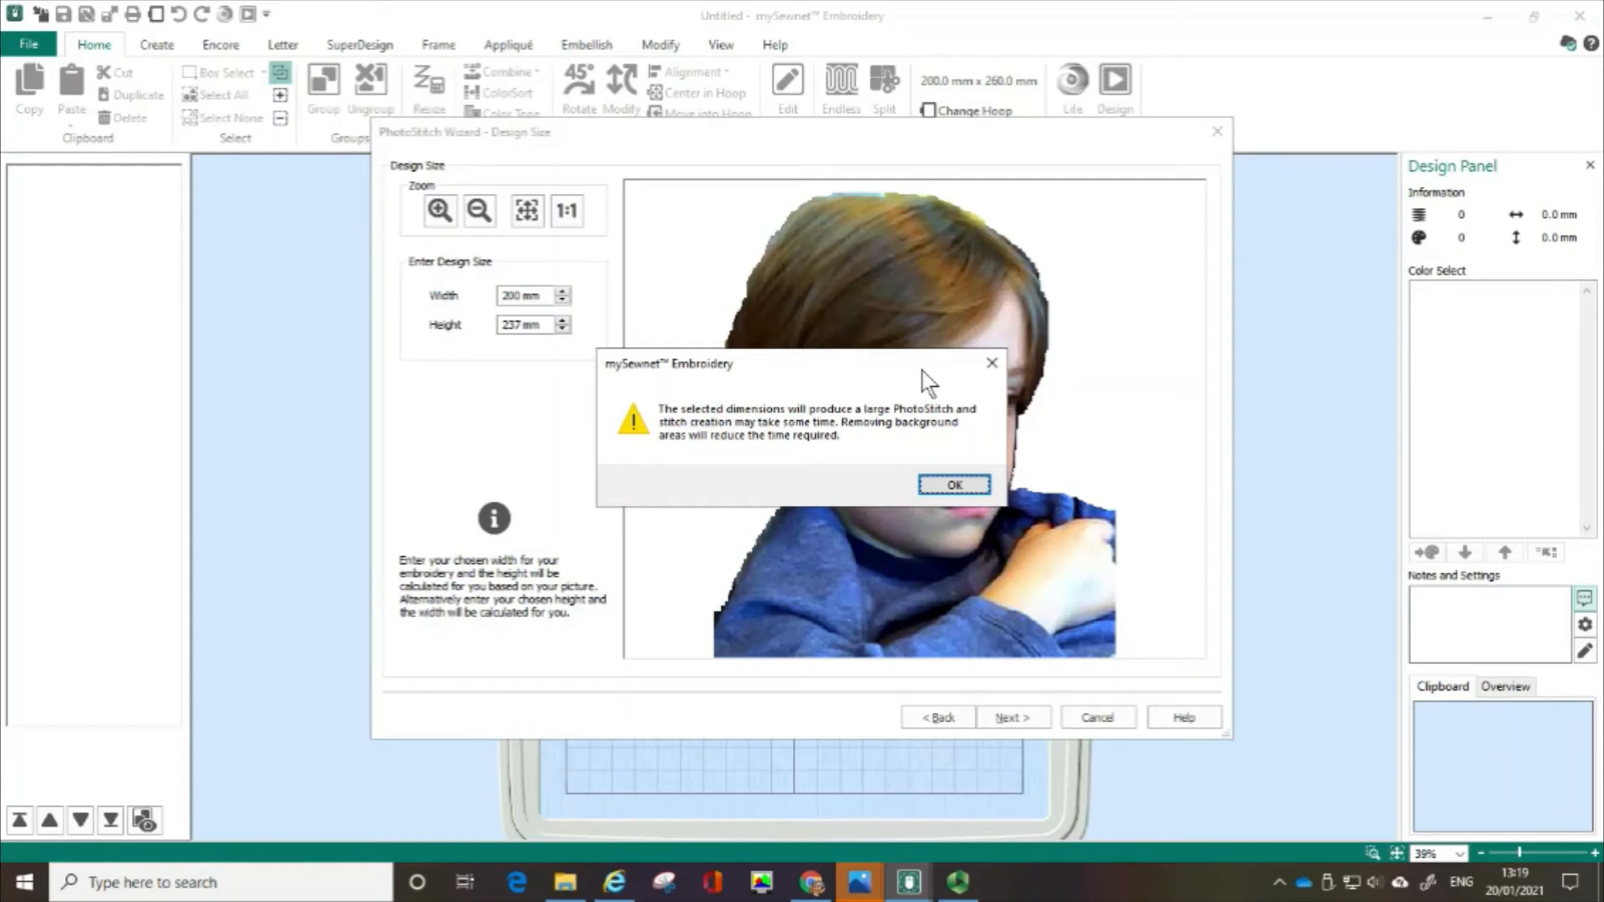
left_click(953, 486)
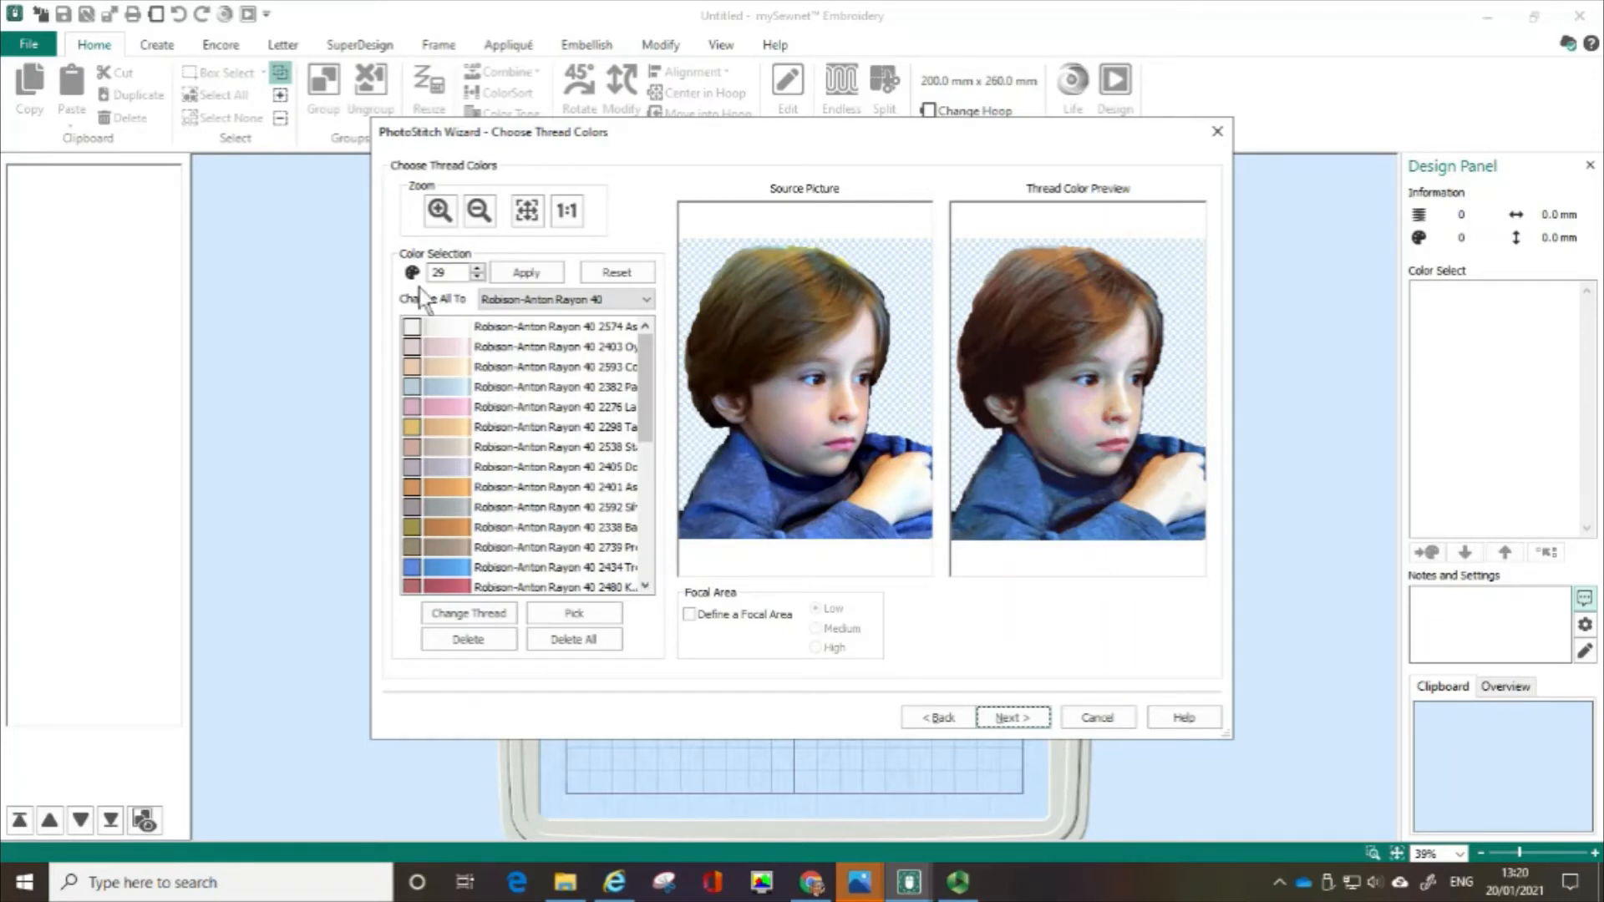
Step: Reduce the number of thread colors to 22, apply it, and continue to the Color Tile options
left_click(446, 274)
left_click(477, 278)
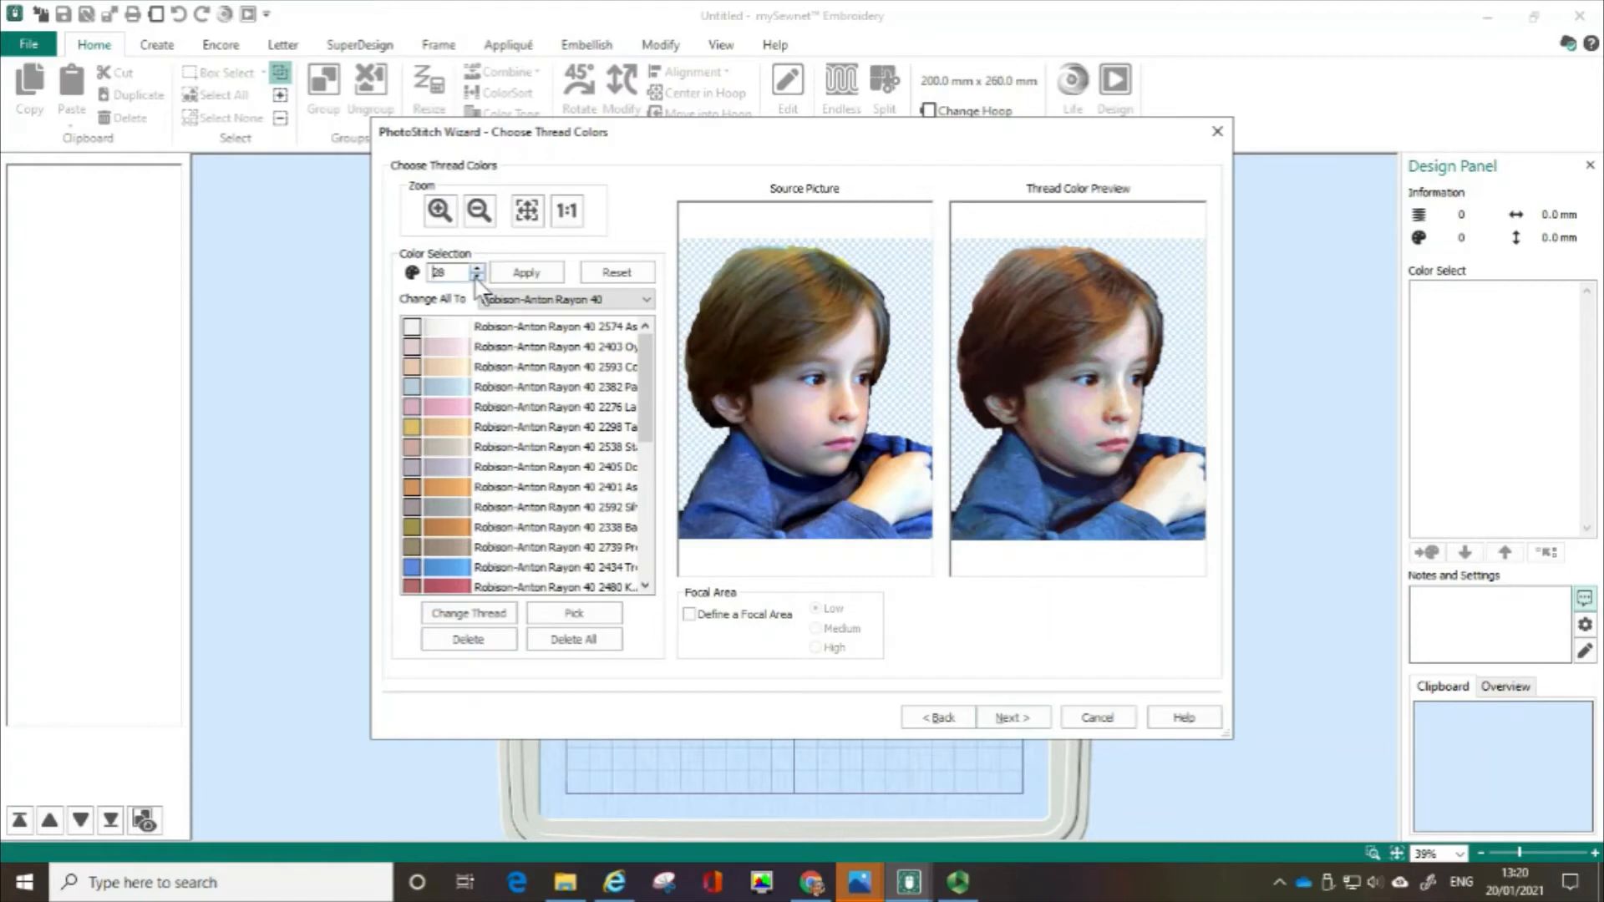
left_click(476, 279)
left_click(530, 273)
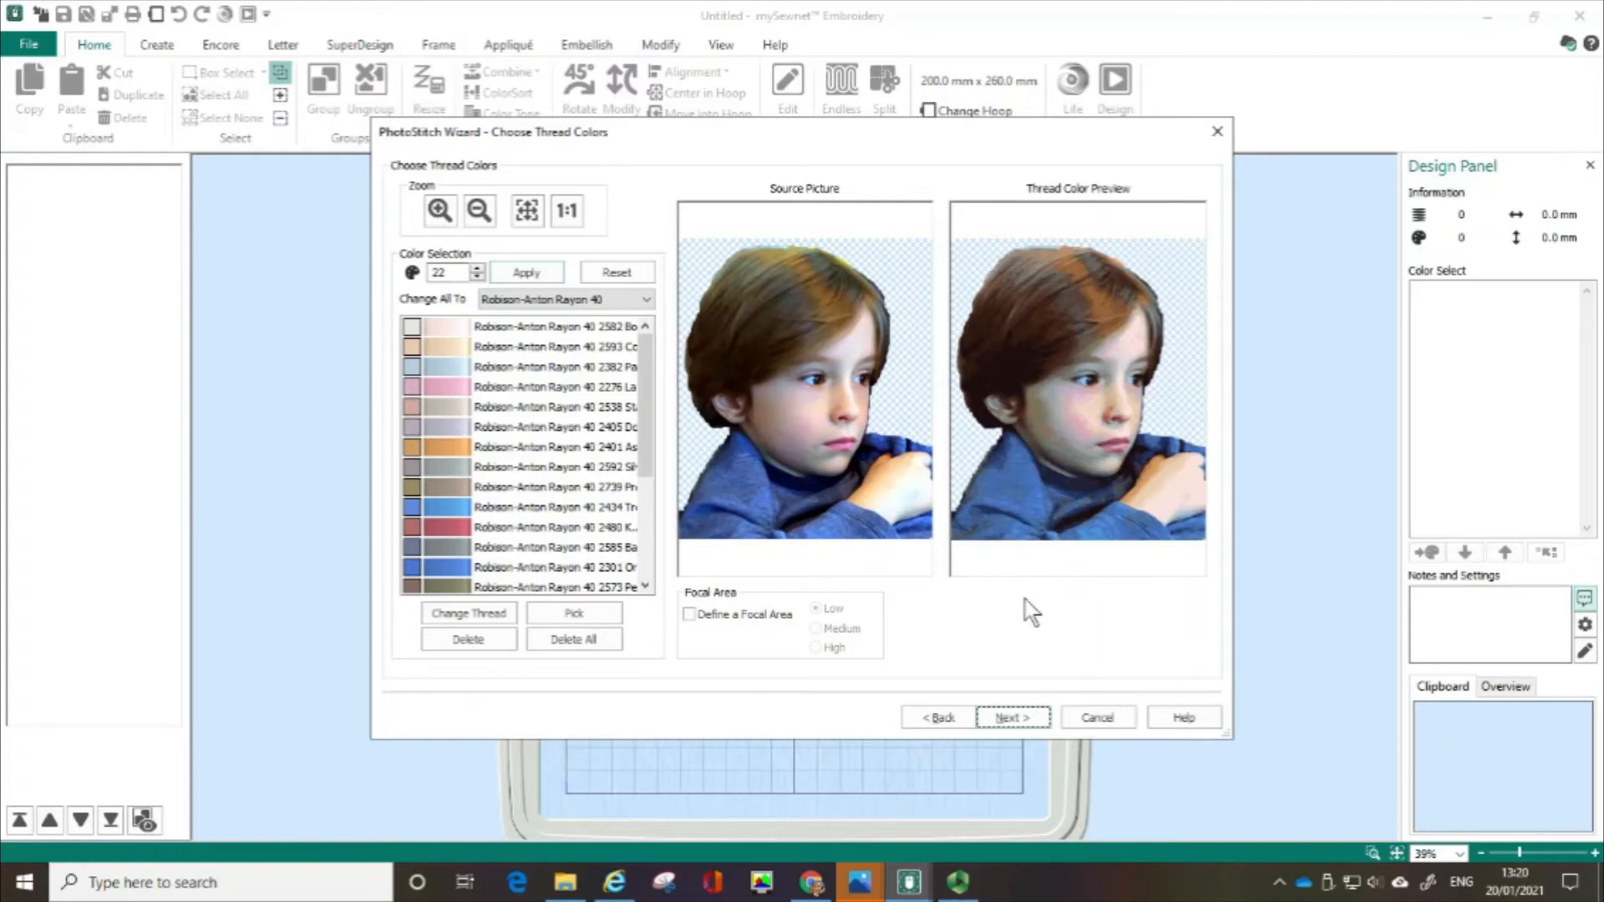
left_click(1024, 720)
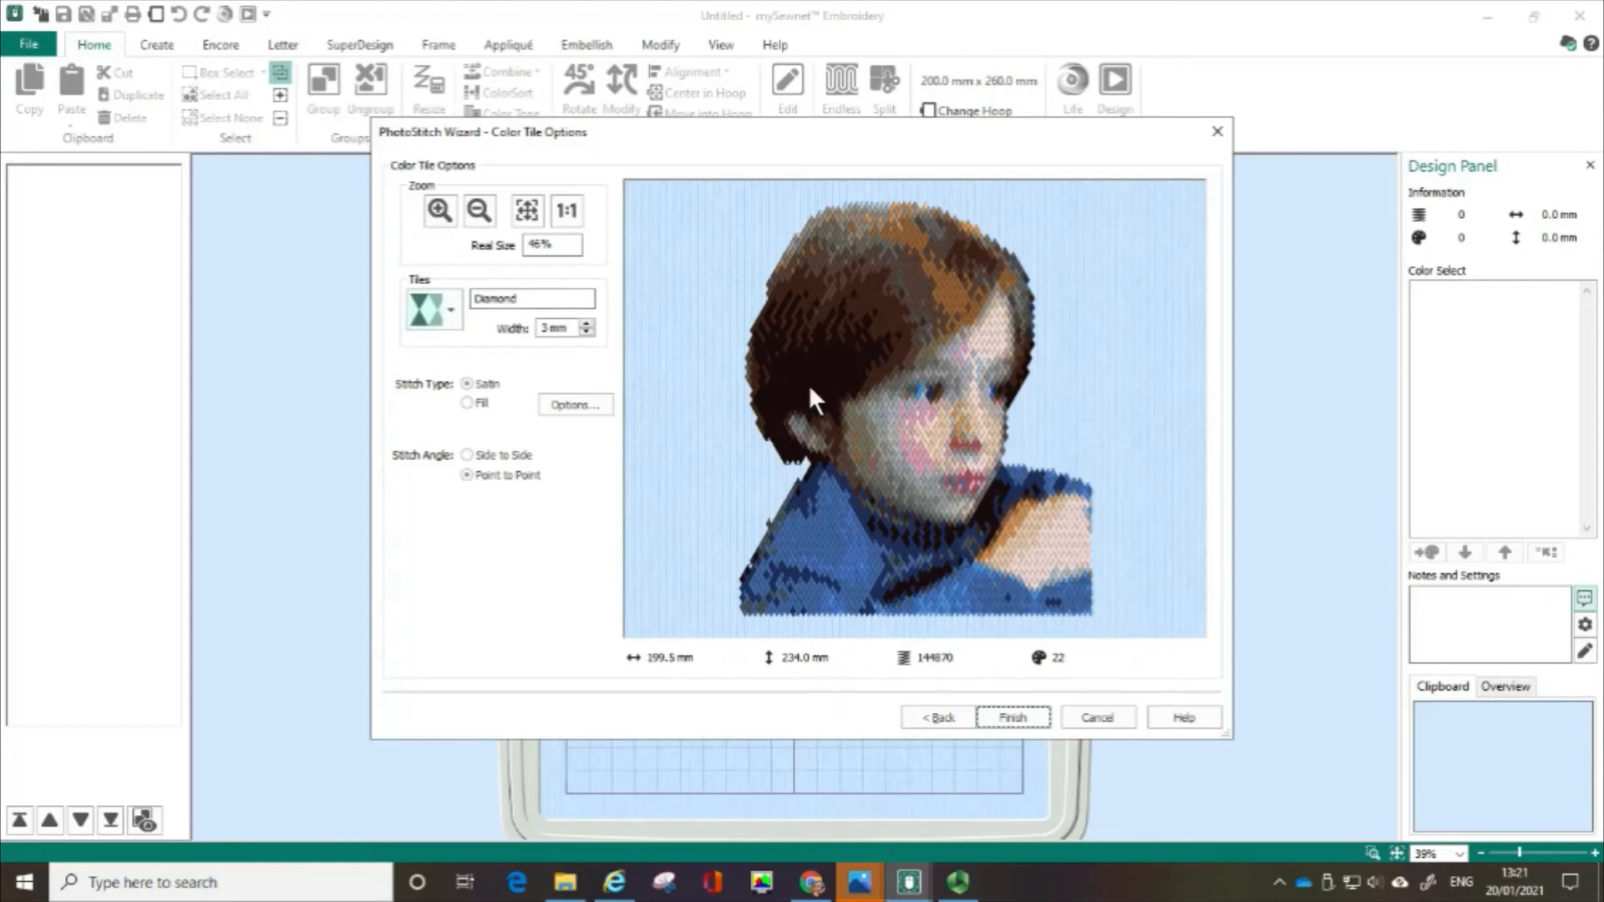
Step: Inspect the diamond tiles on the boy's face up close, and try Square tiles on the same area
left_click(438, 216)
left_click_drag(898, 357, 1037, 535)
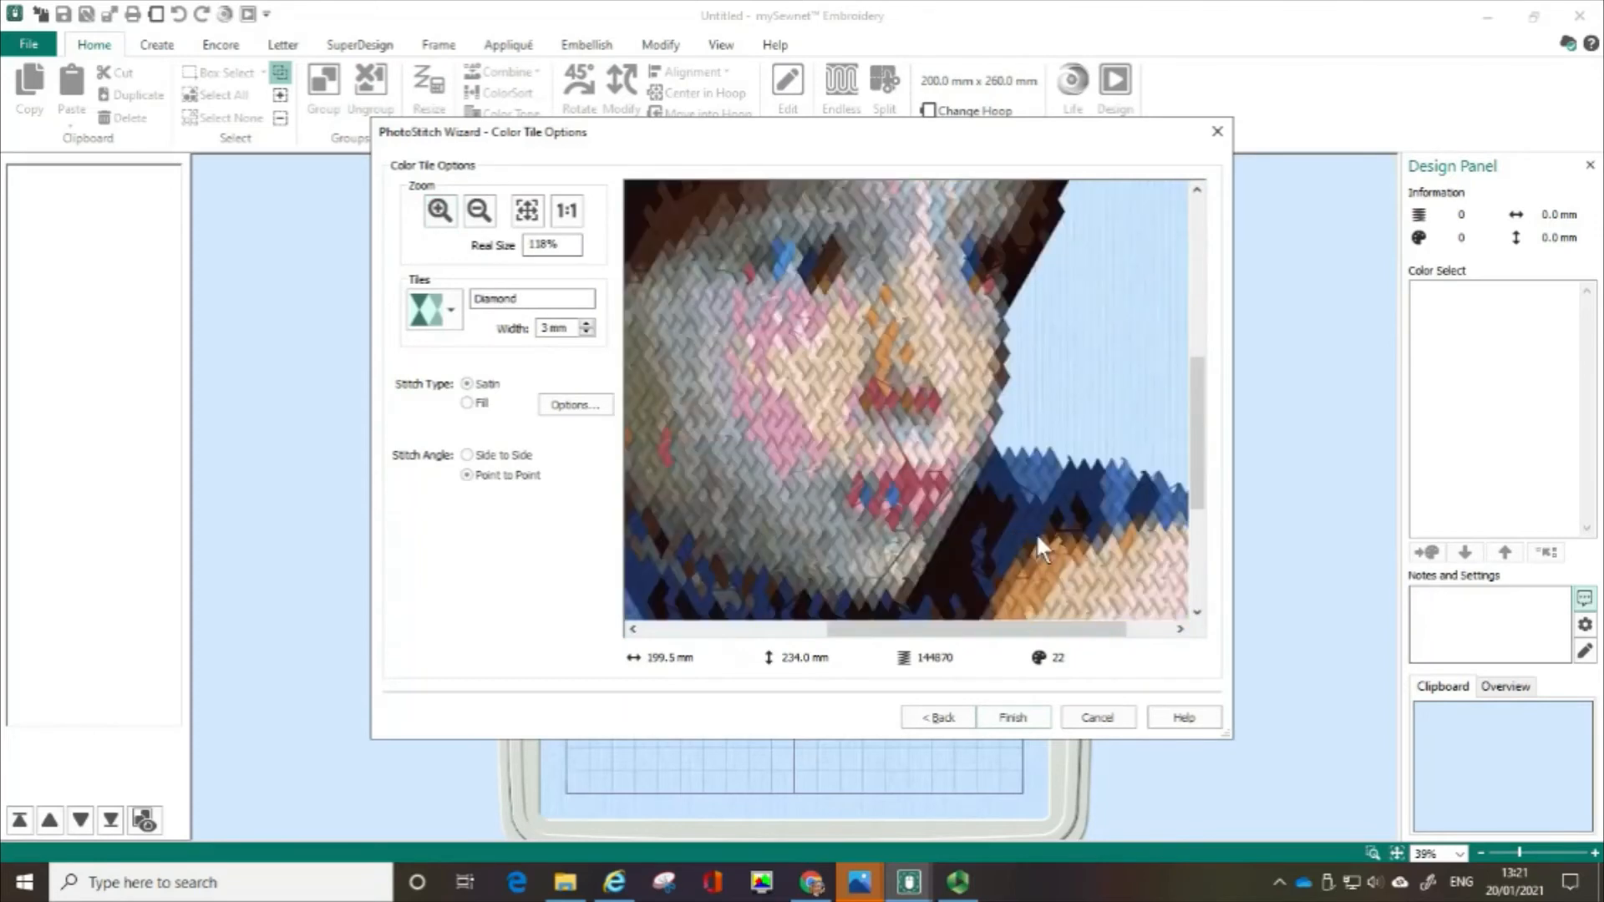
left_click(426, 309)
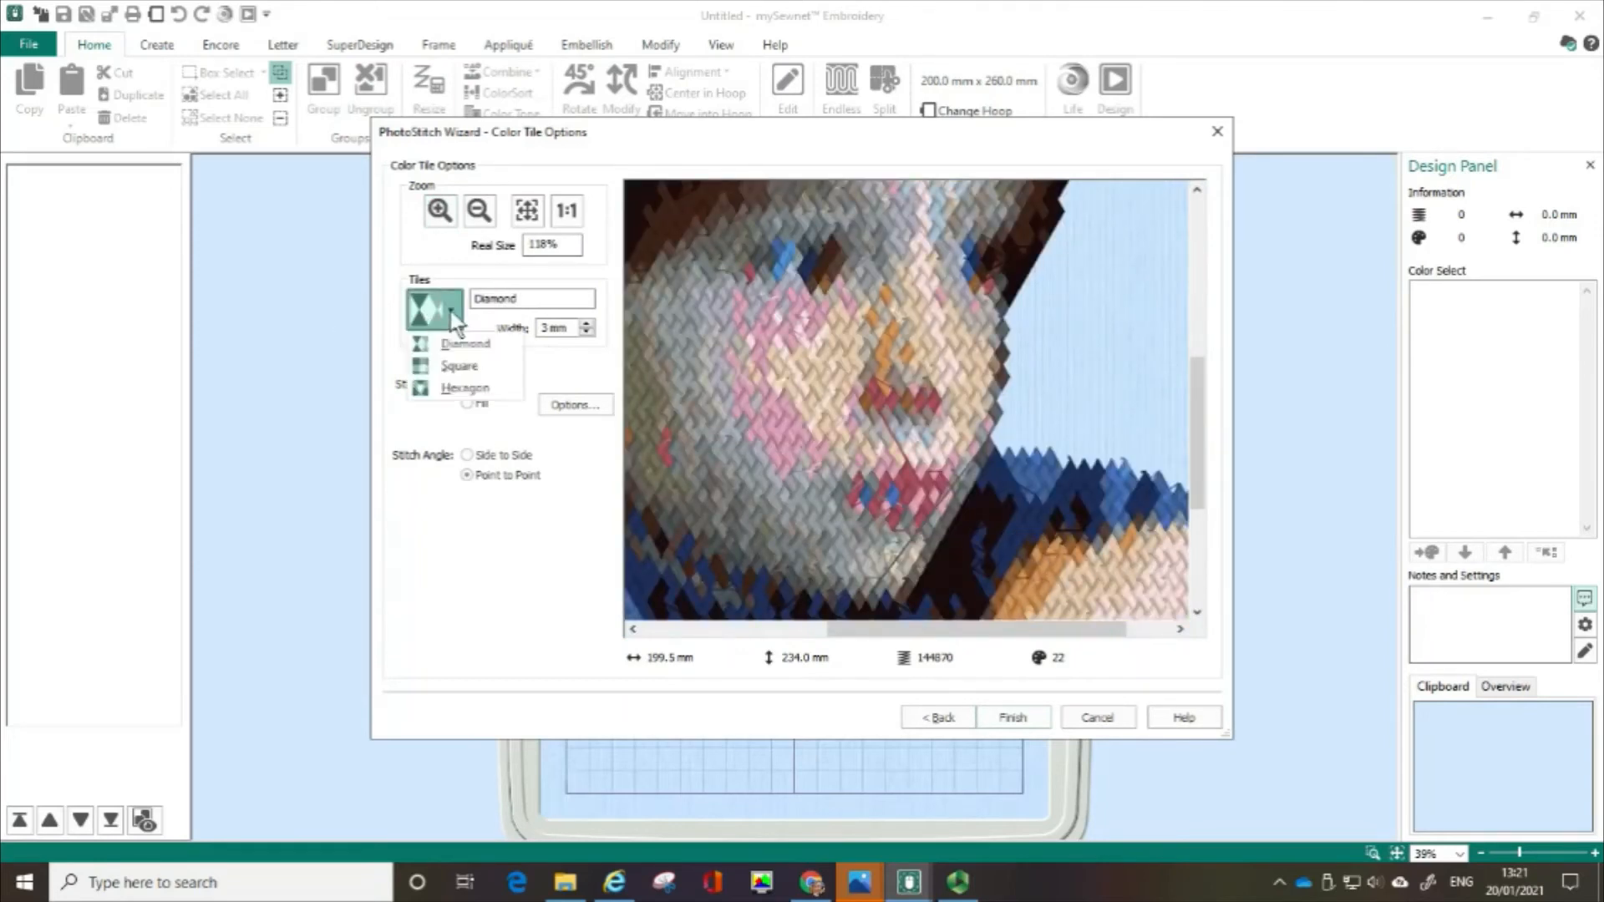
left_click(437, 365)
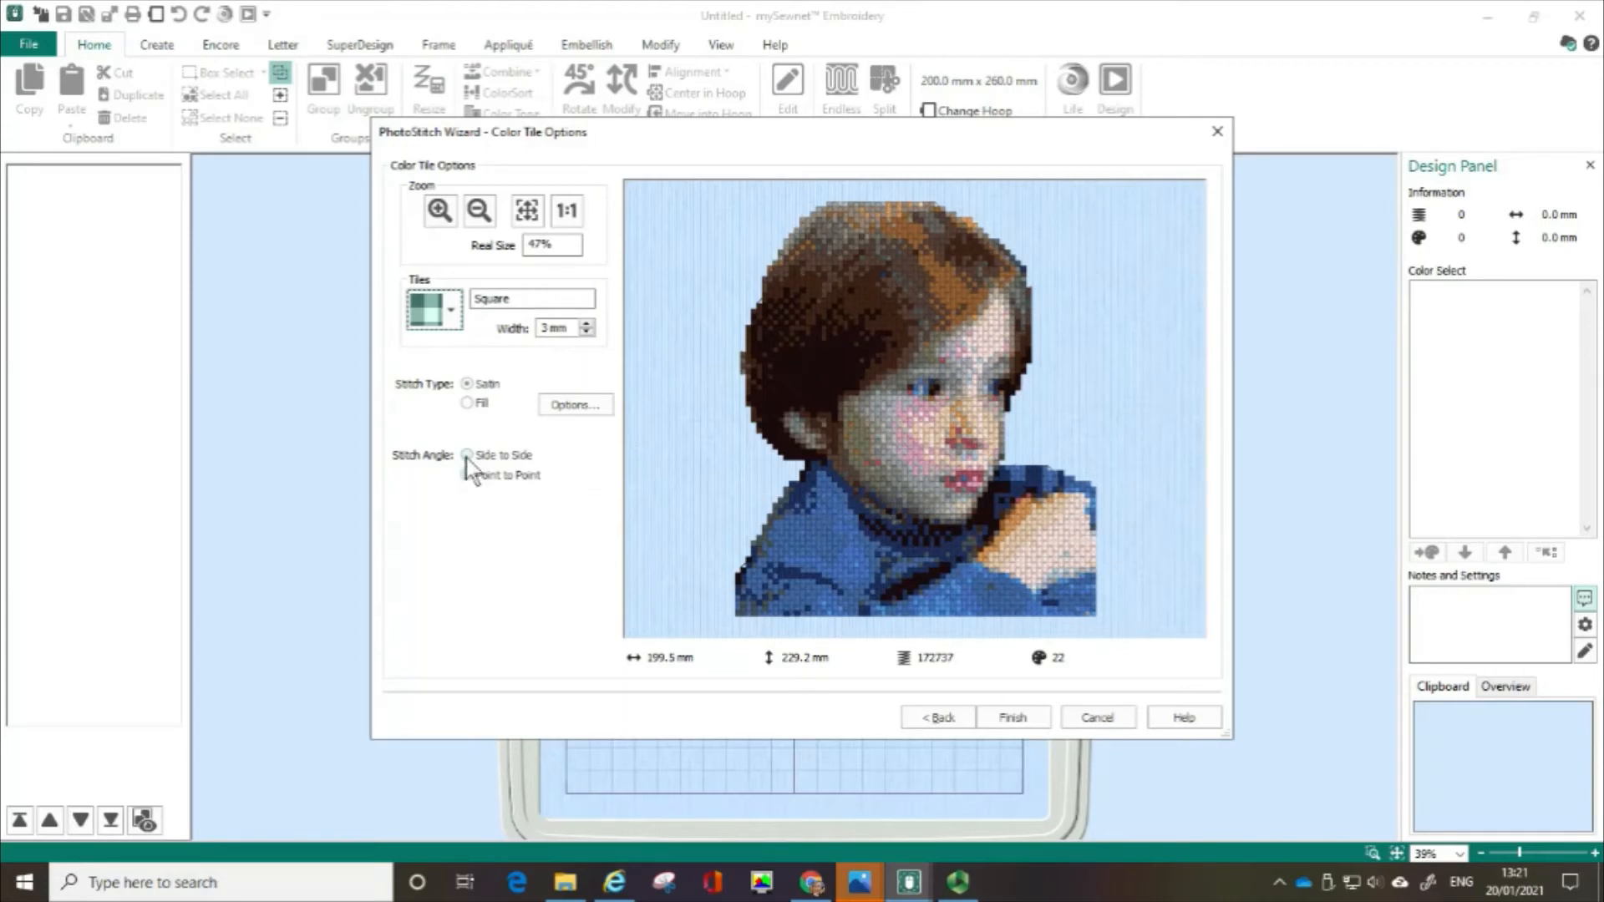
left_click(439, 213)
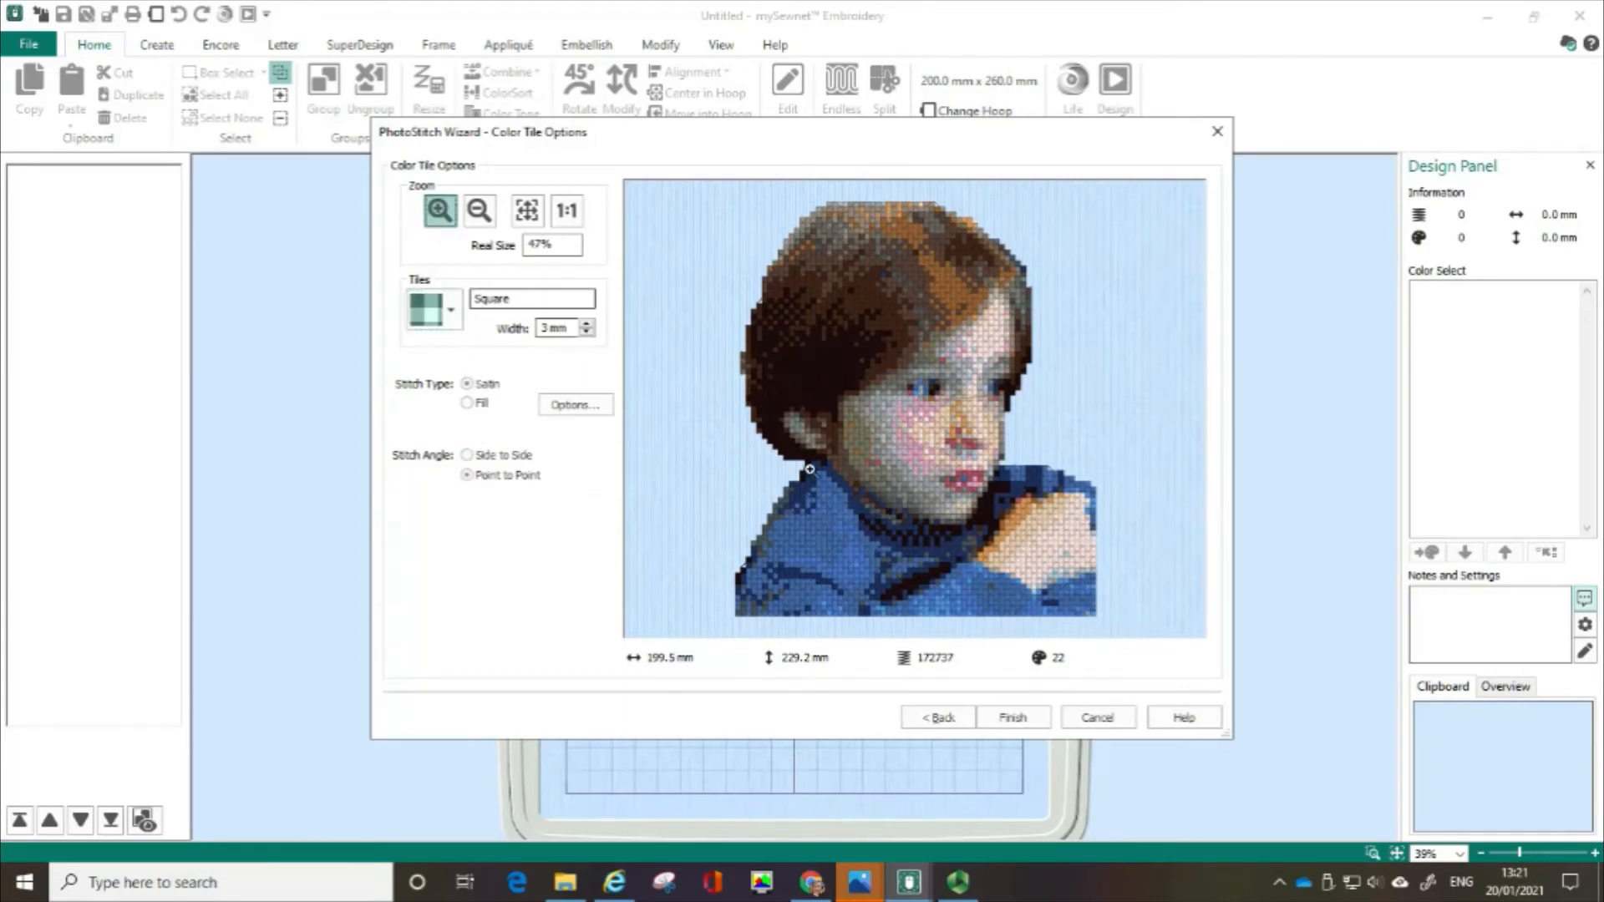
left_click_drag(842, 331, 1009, 486)
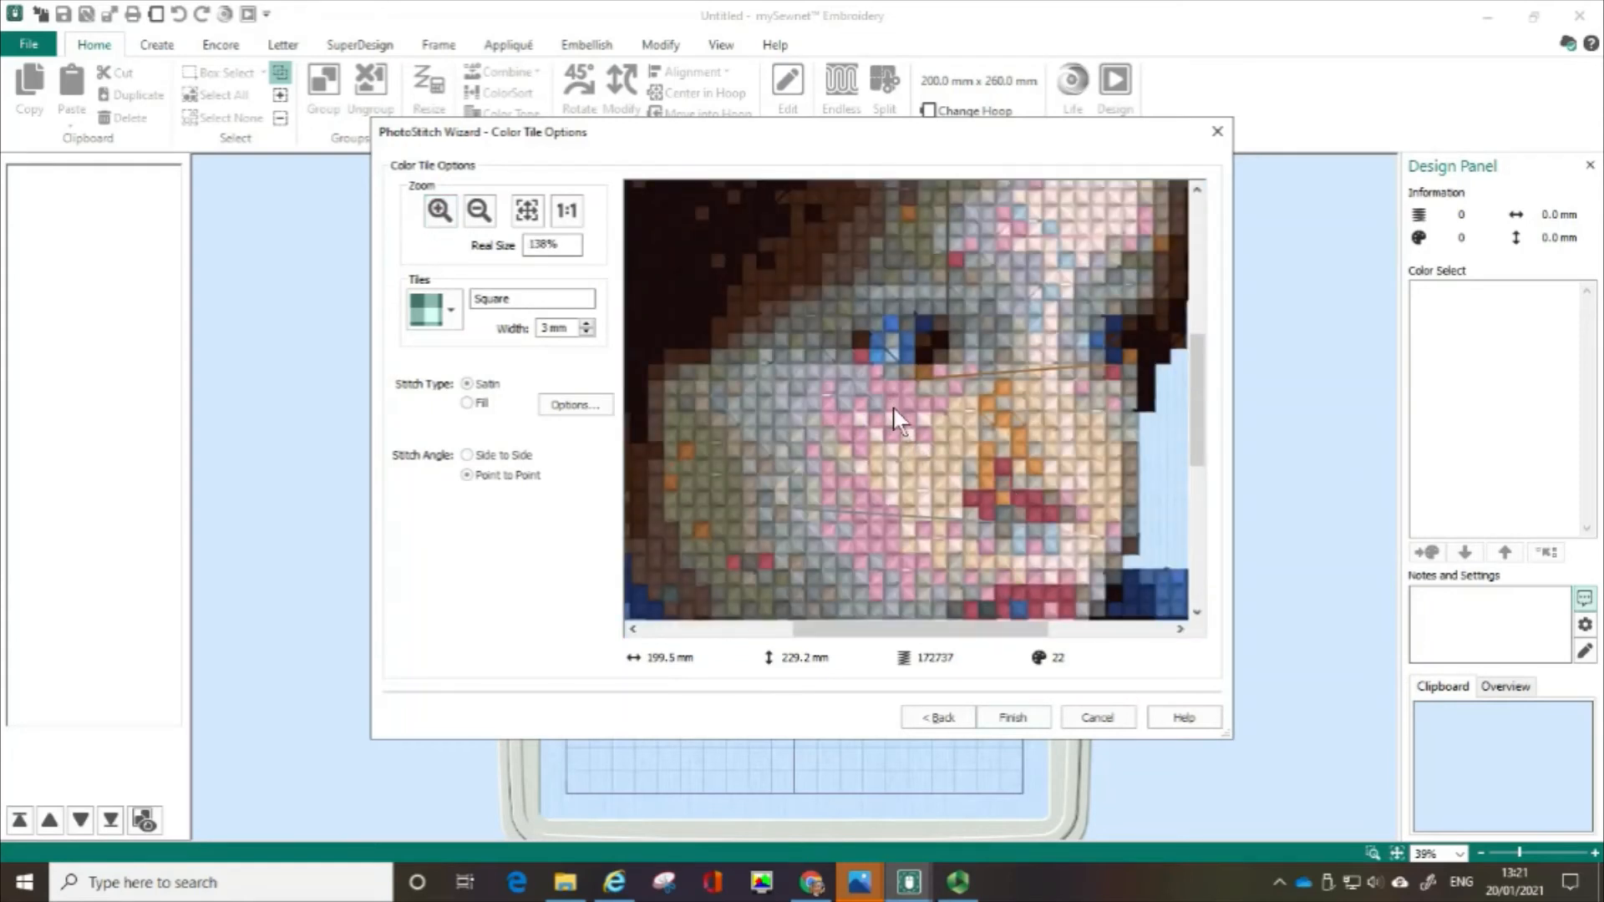
Step: Set the stitch angle to Side to Side and check the tiles on the boy's face up close
left_click(466, 455)
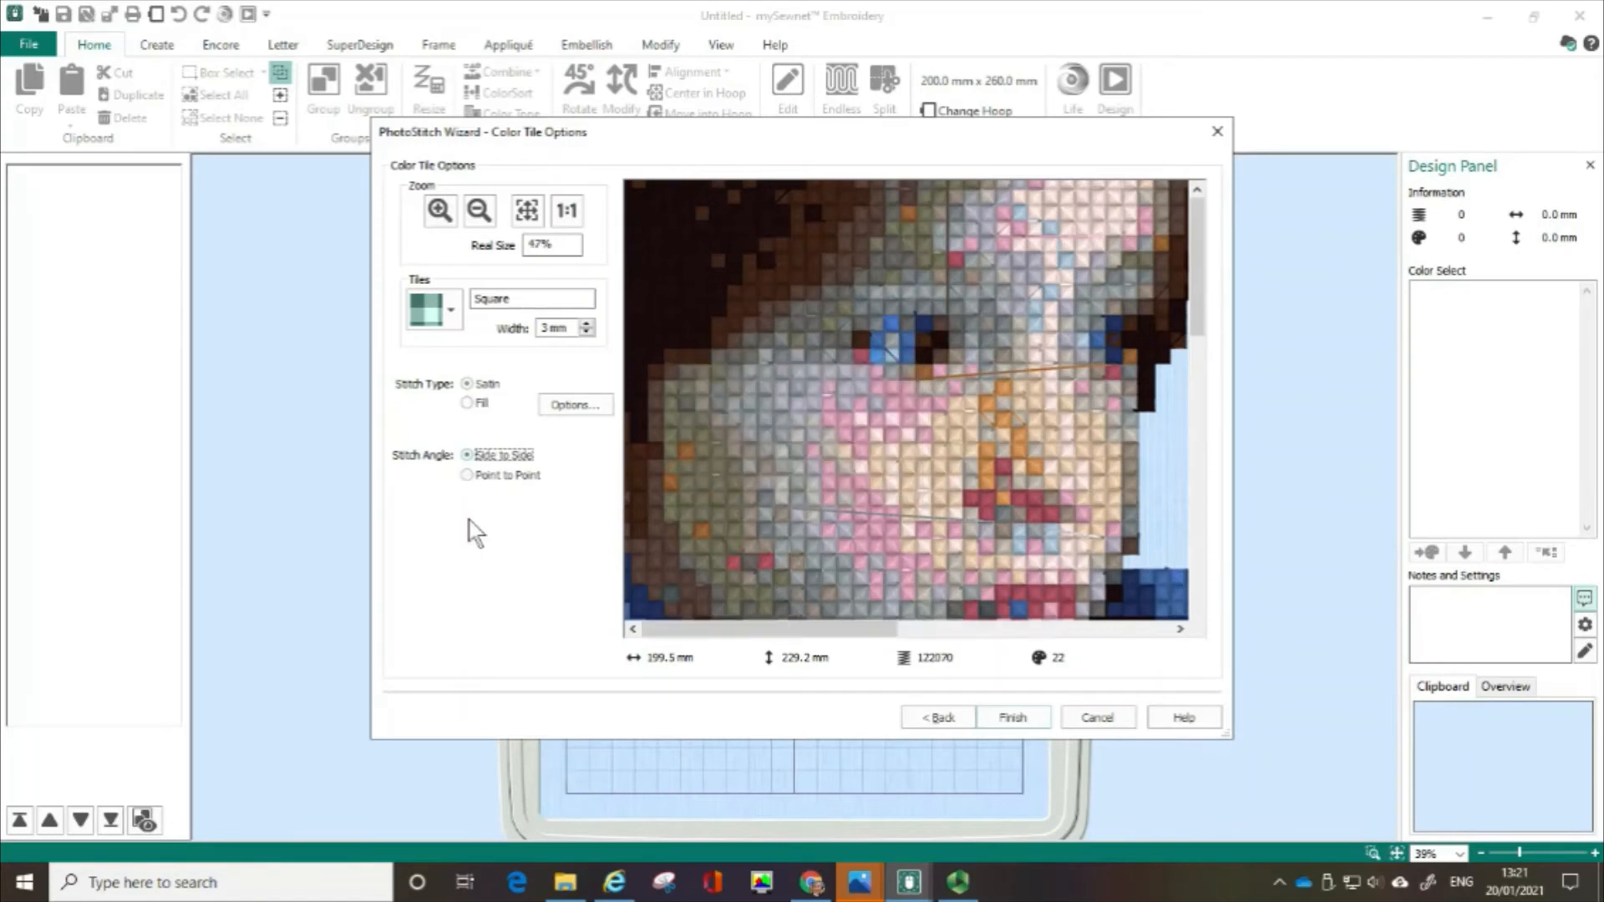
left_click(440, 211)
left_click_drag(869, 336, 1008, 505)
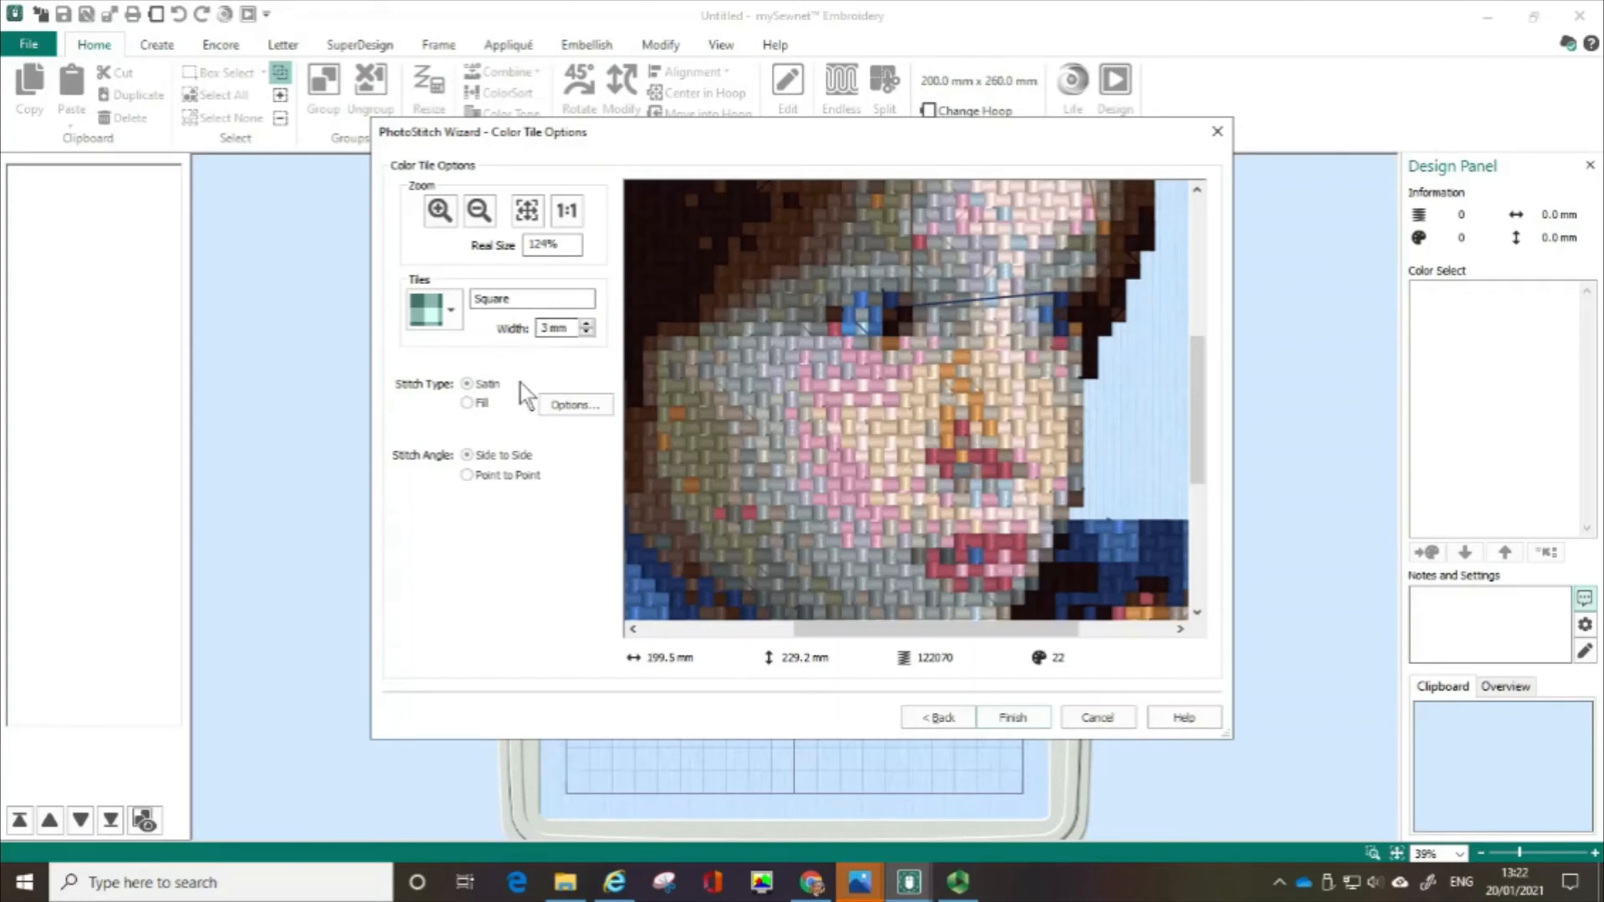
Step: Change the tile shape to Hexagon and check the effect on the boy's face up close
left_click(449, 311)
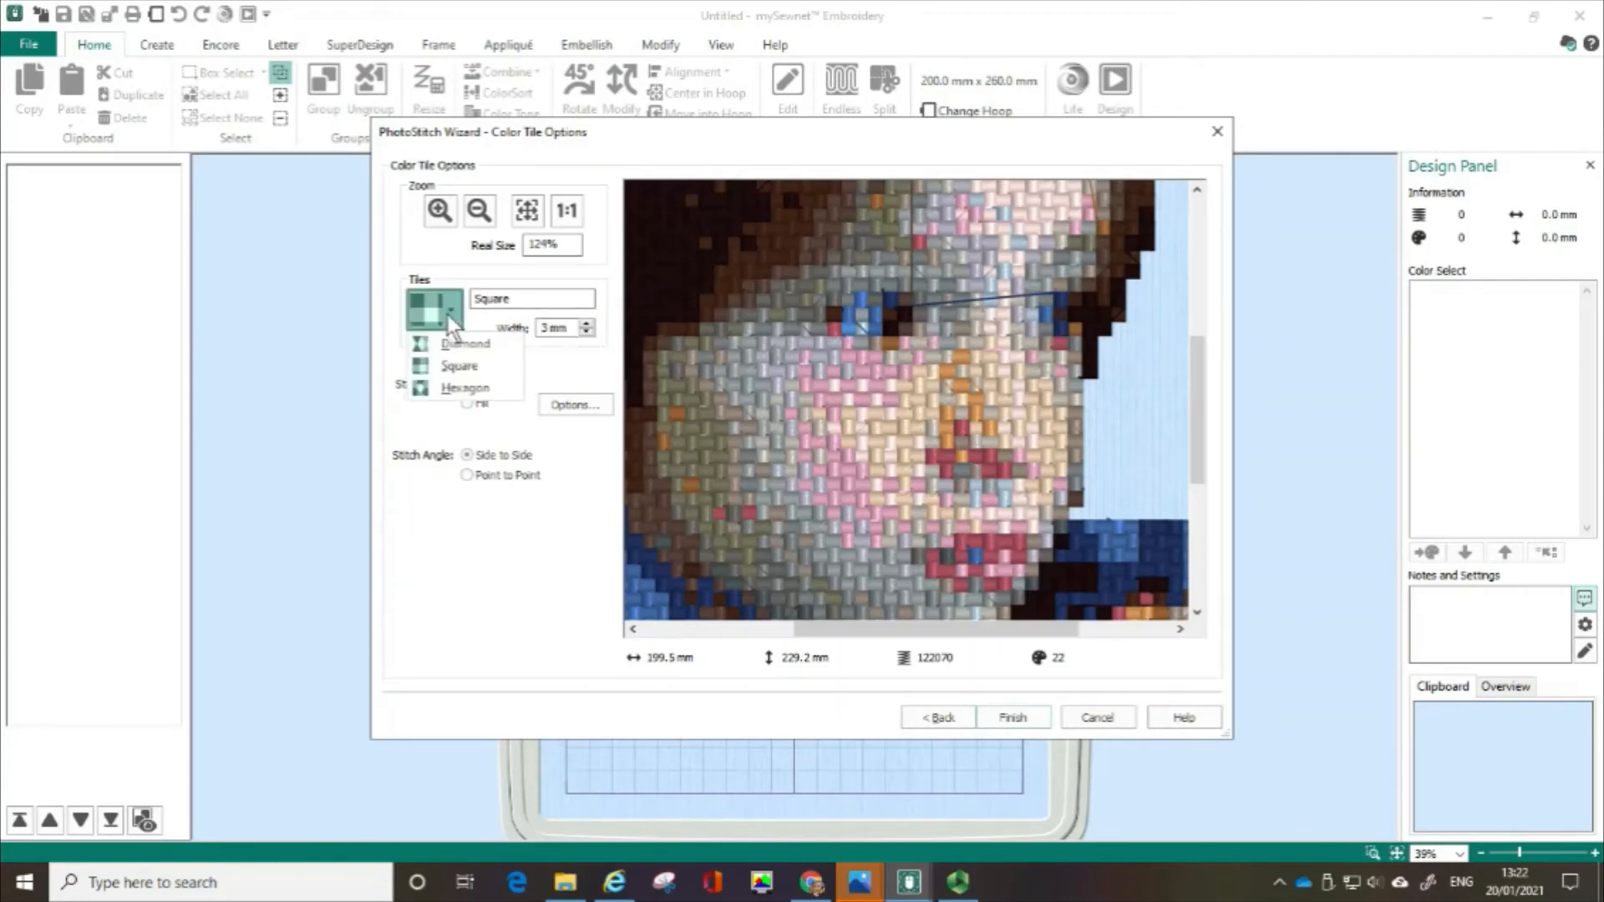
left_click(460, 388)
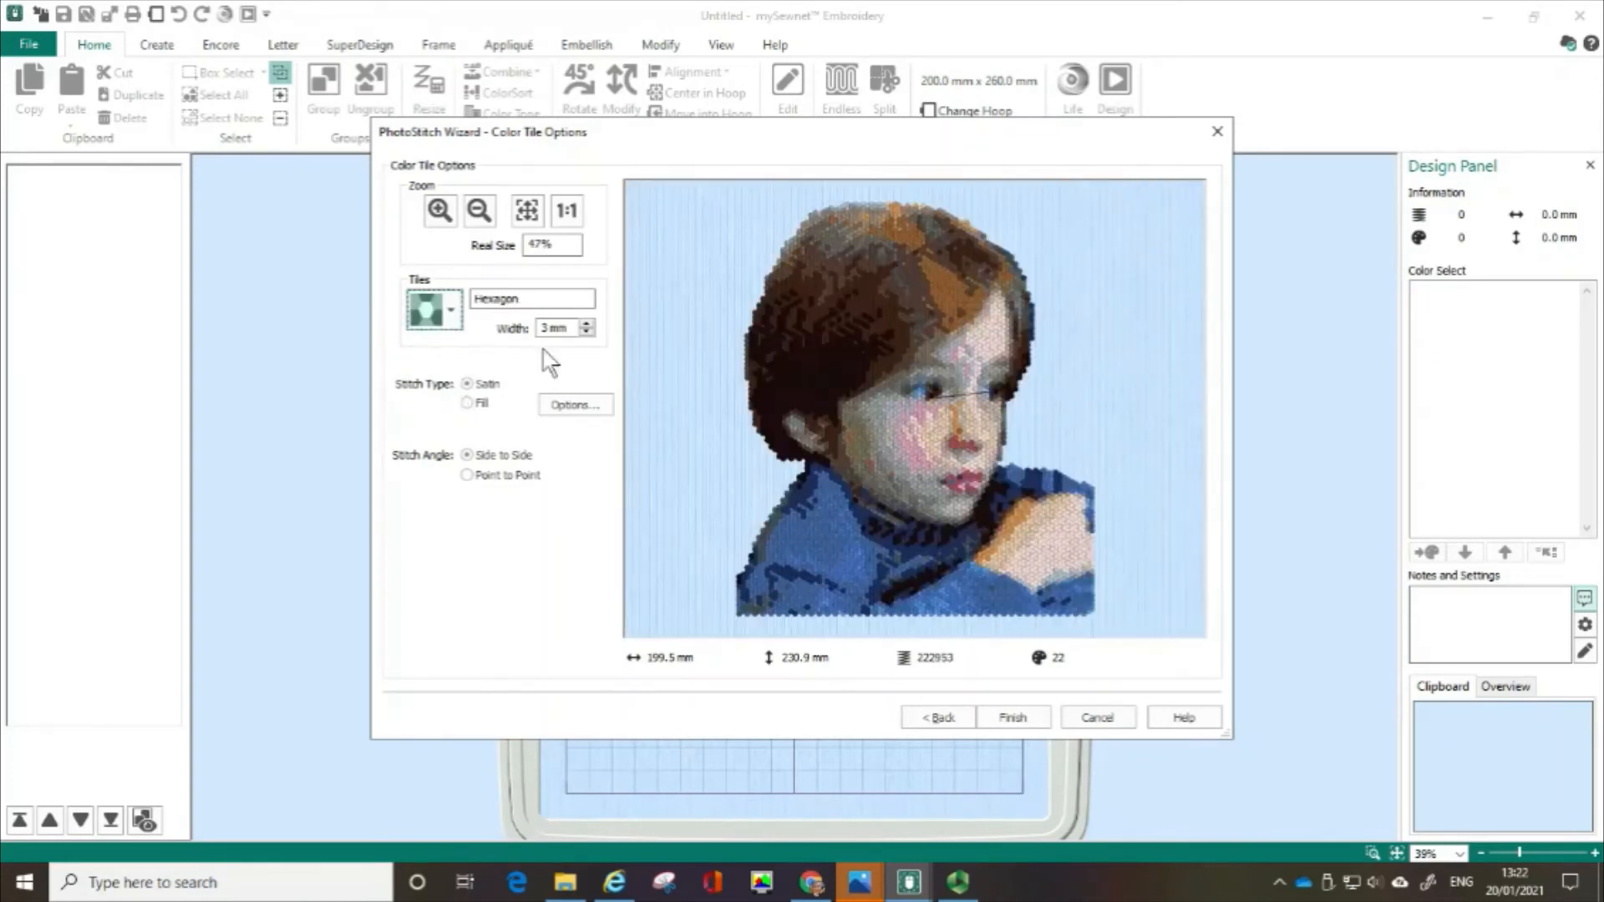
left_click(440, 210)
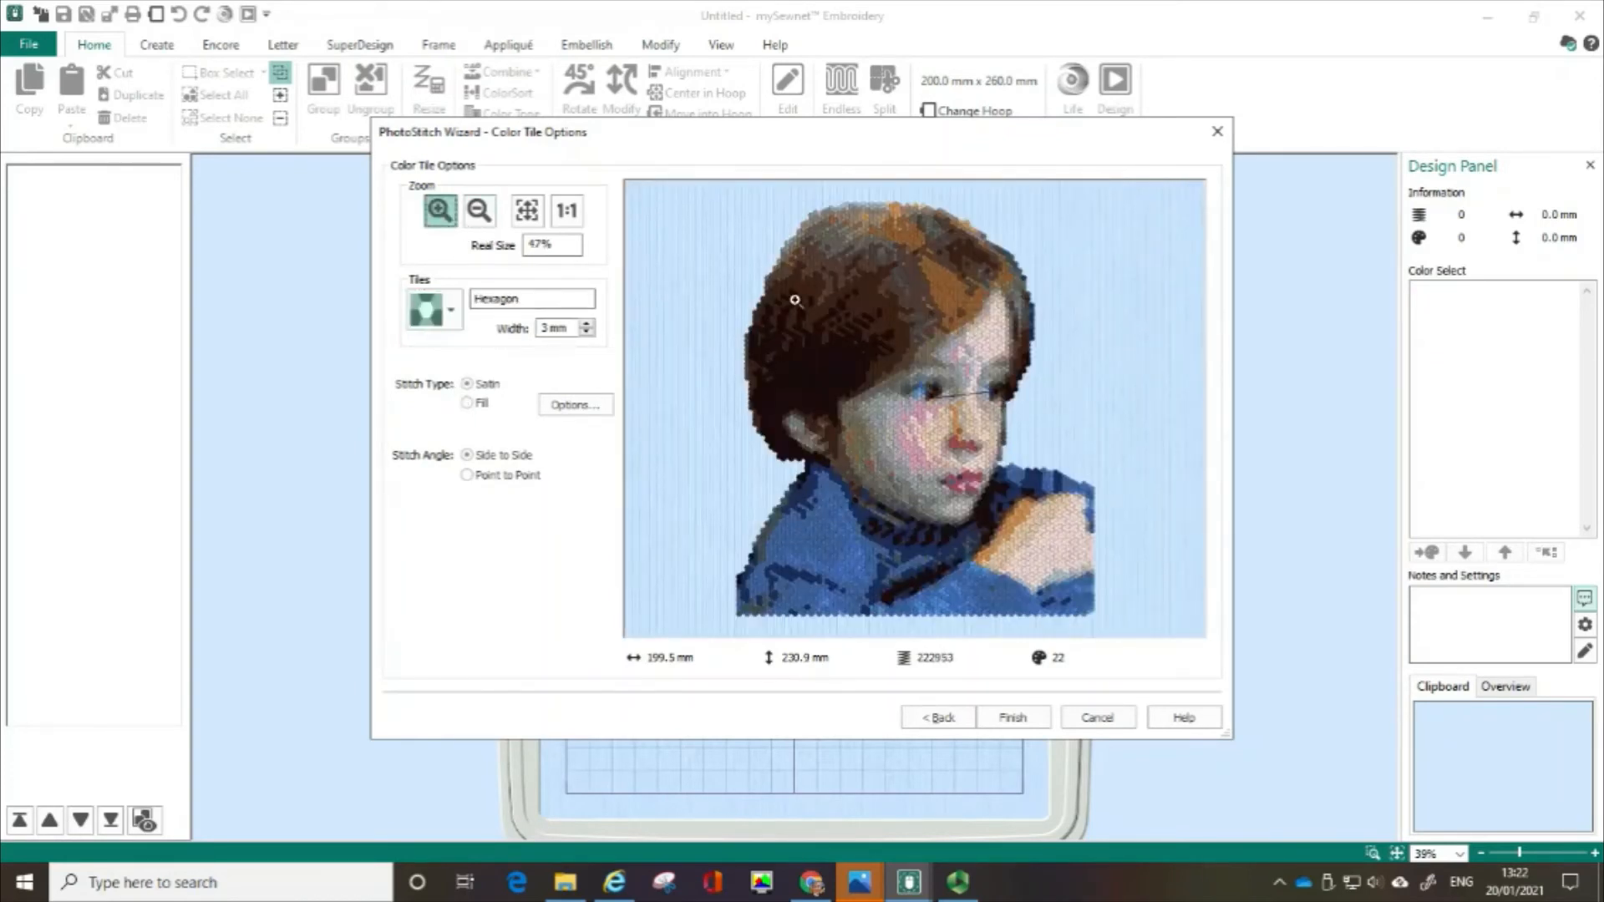
left_click(1004, 487)
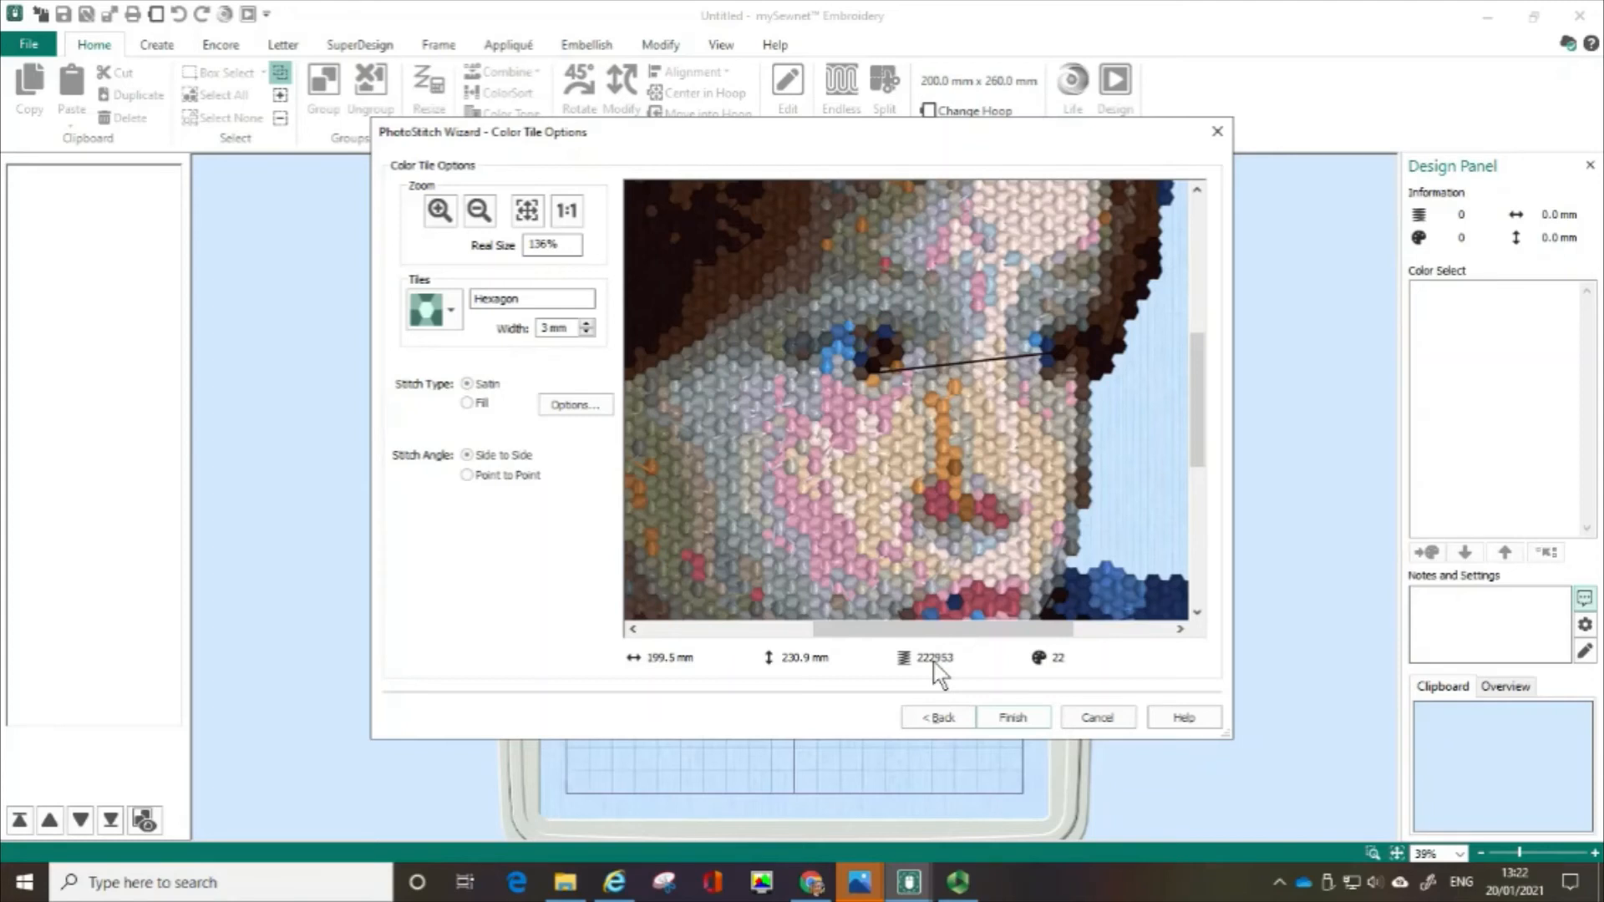
Step: Set the hexagon tile width to 4 mm and finish the wizard to create the embroidery
left_click(587, 326)
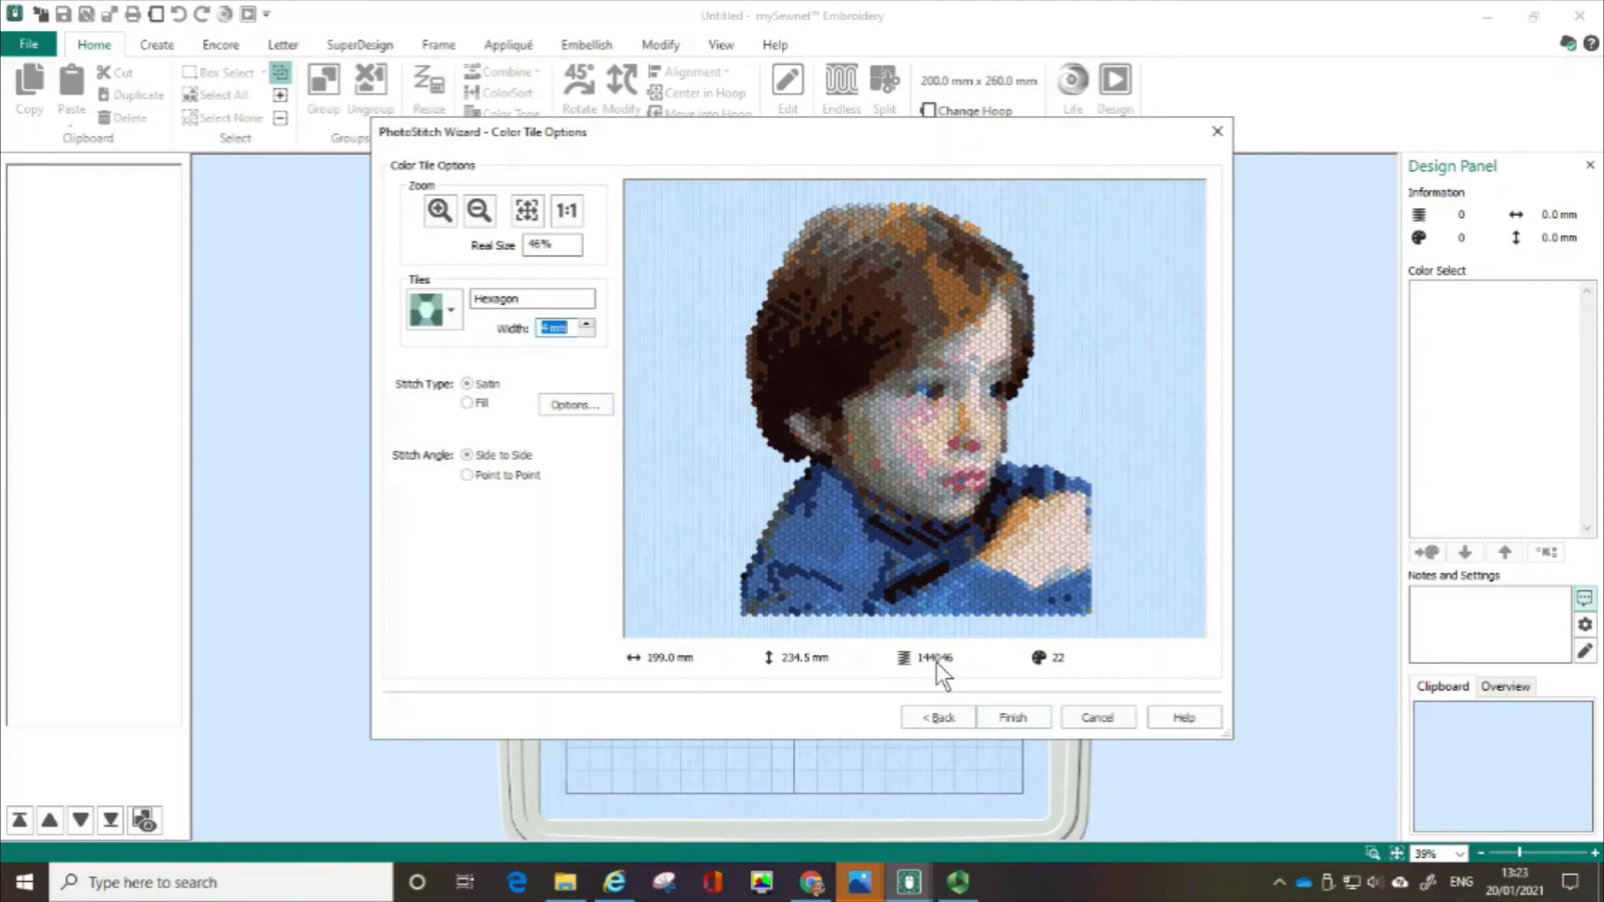
left_click(587, 324)
left_click(1013, 718)
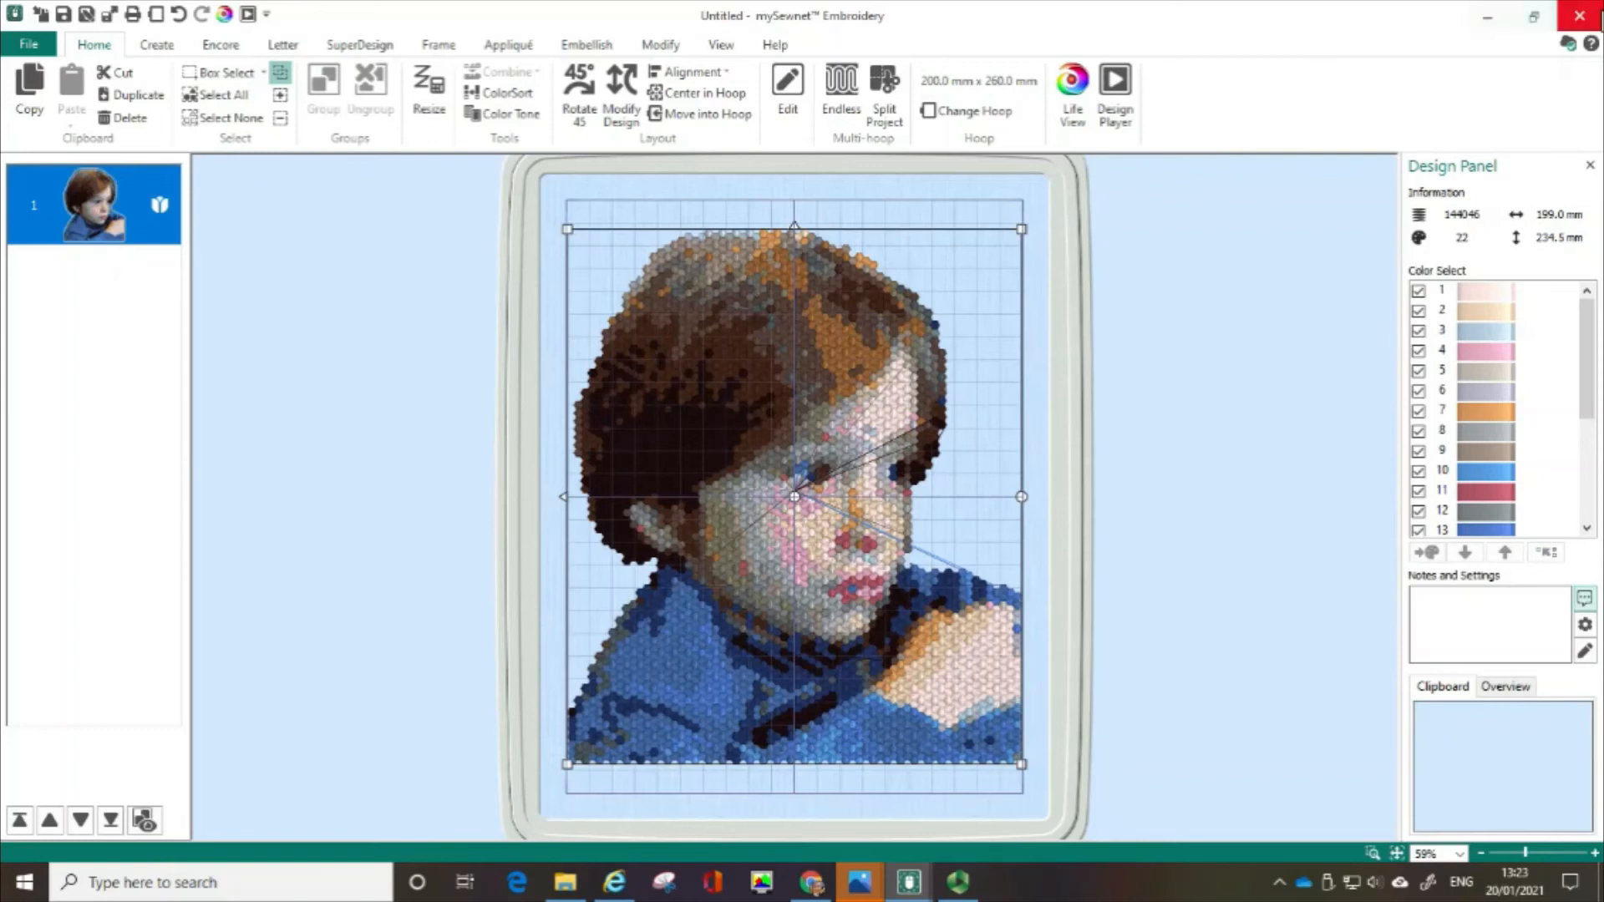
Step: Look at the options for sending the design to mySewnet Cloud and for exporting the project, and return to the design
left_click(1568, 44)
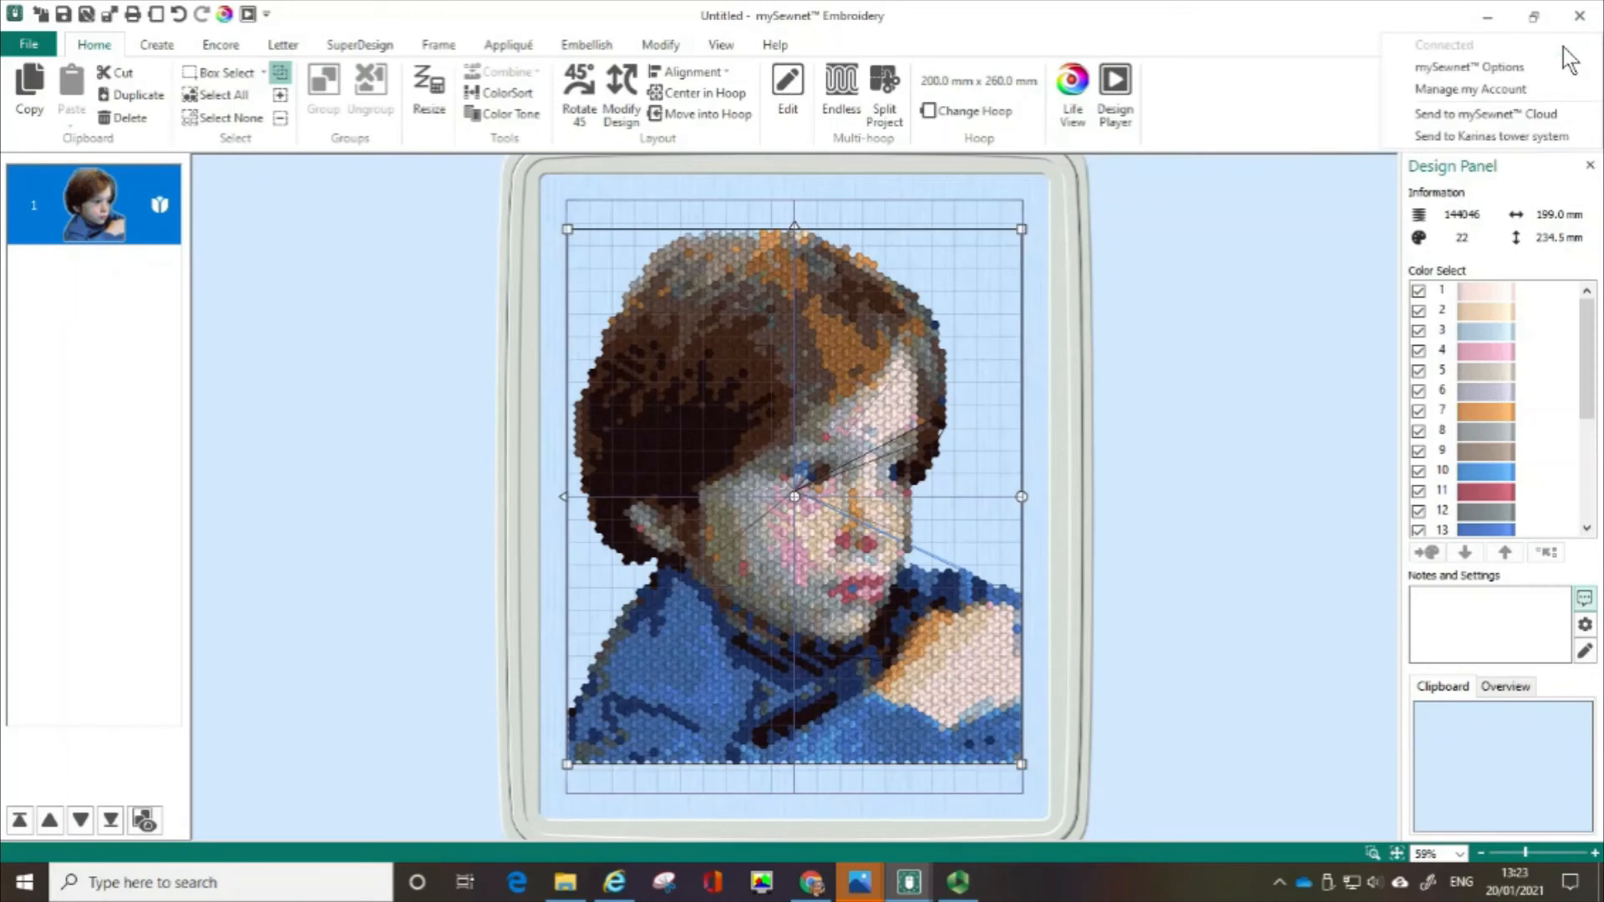
left_click(427, 272)
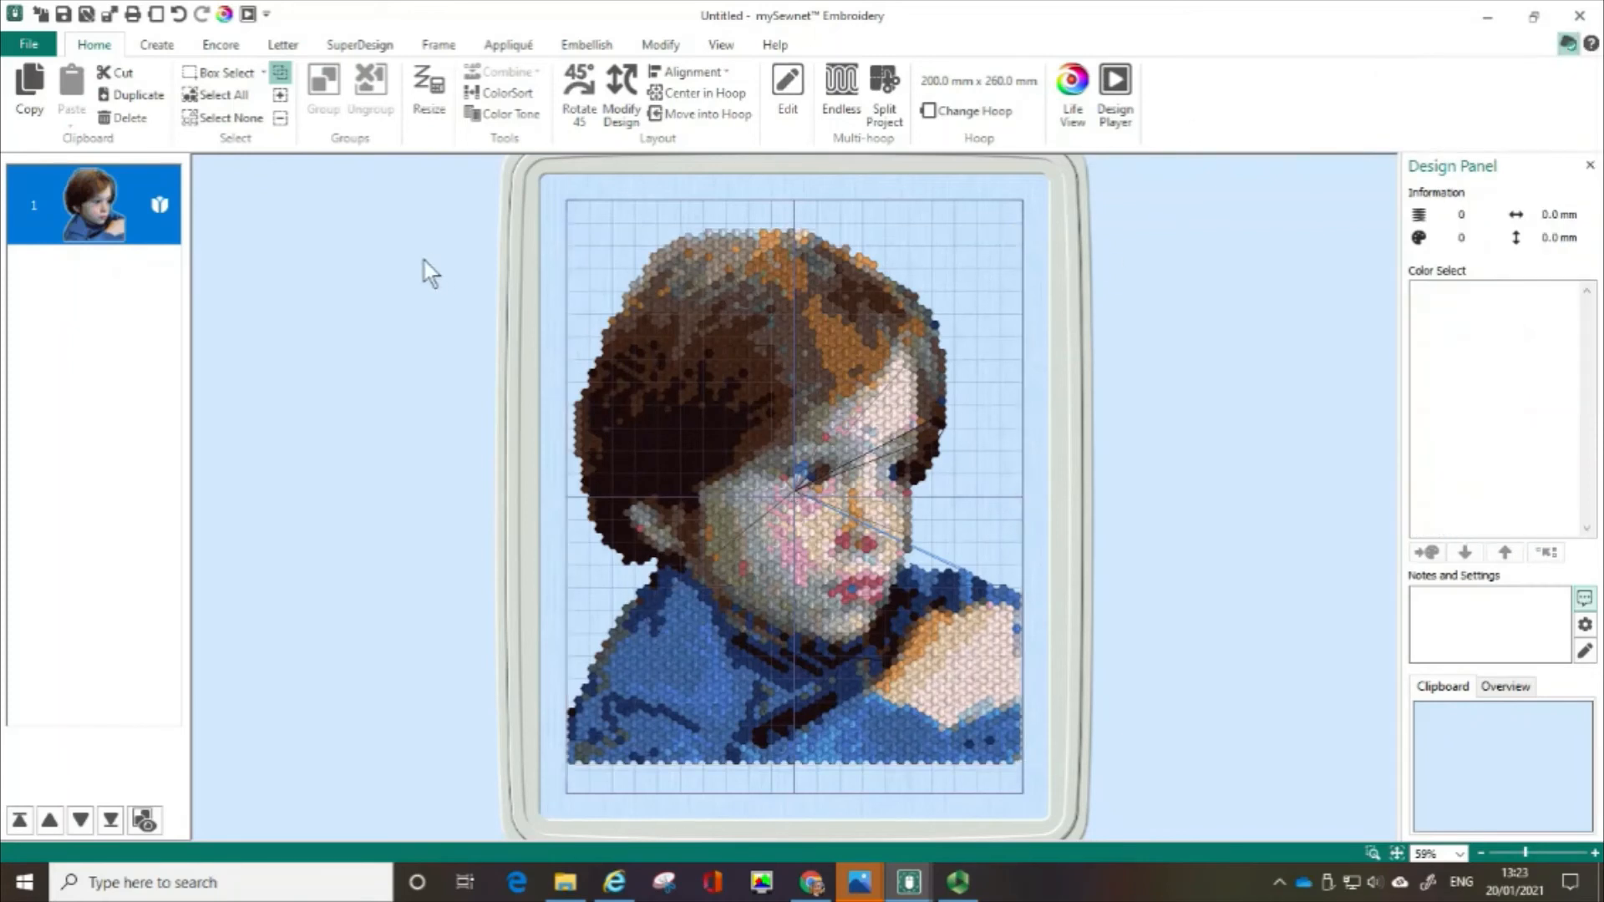
left_click(28, 46)
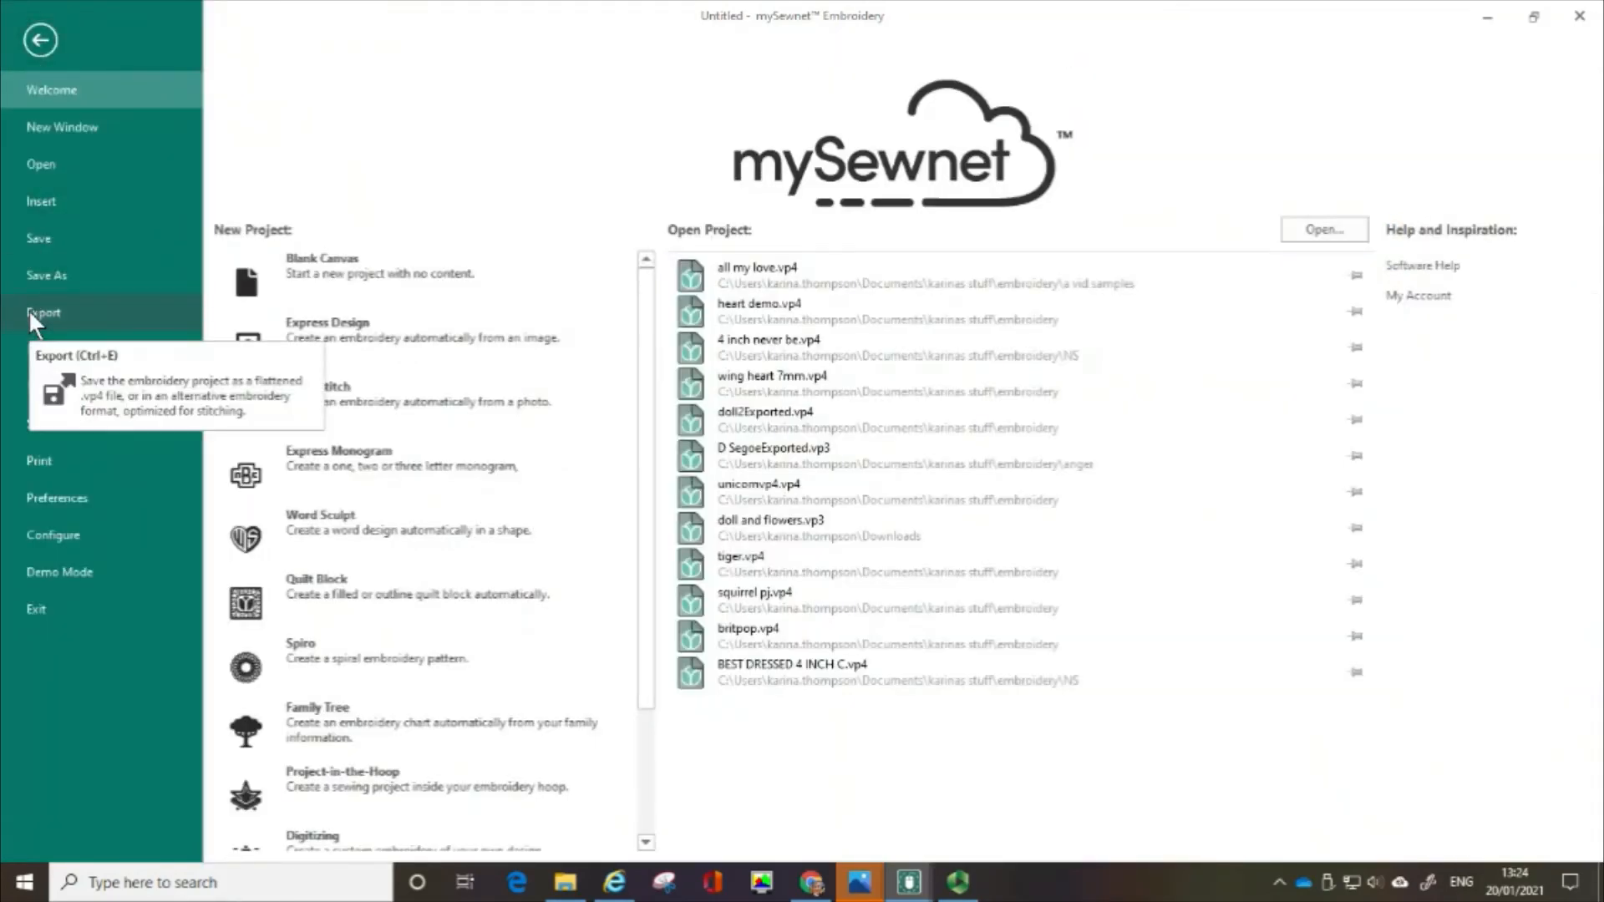
left_click(33, 32)
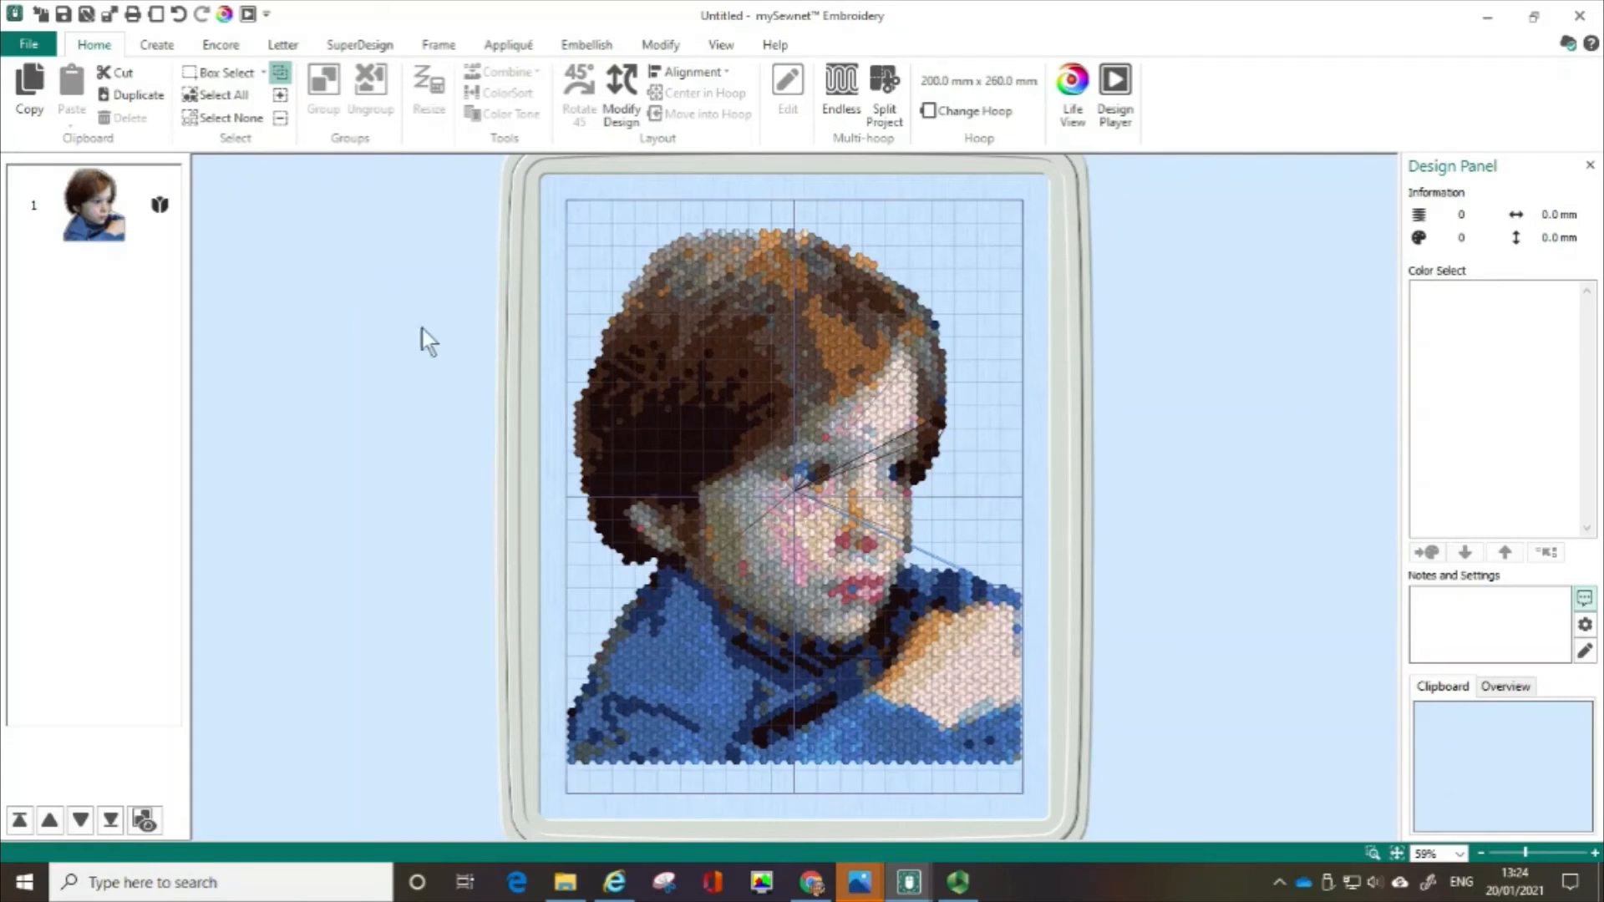
Step: Switch to the window with the boy's full-color PhotoStitch, examine the stitching on the face up close, and fit the hoop back in view
mouse_move(910, 884)
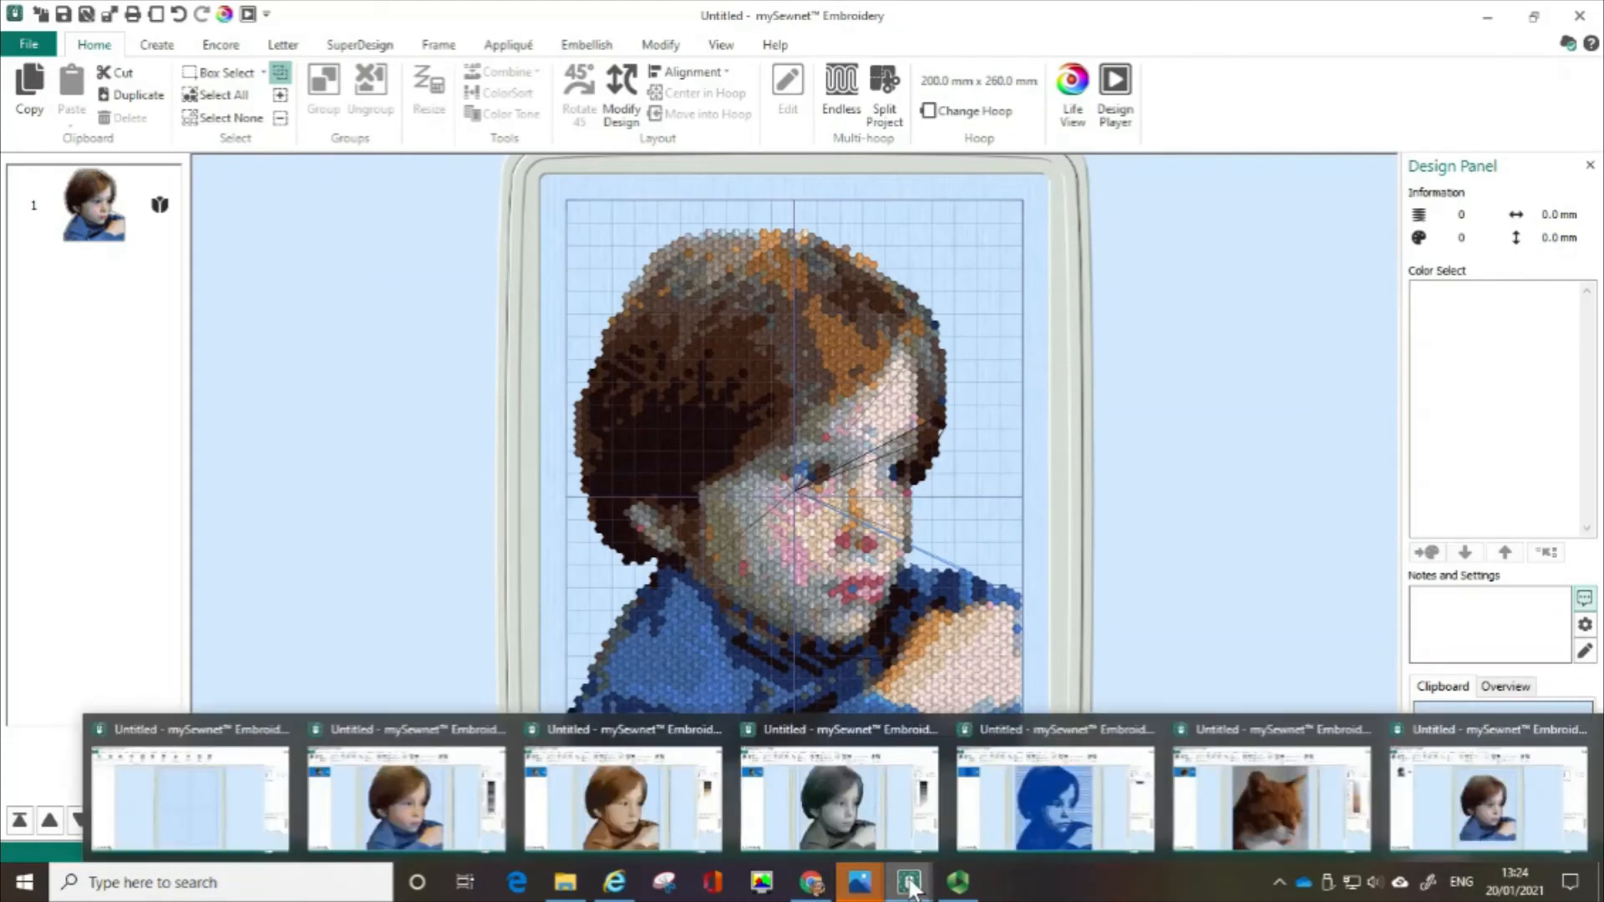
left_click(418, 785)
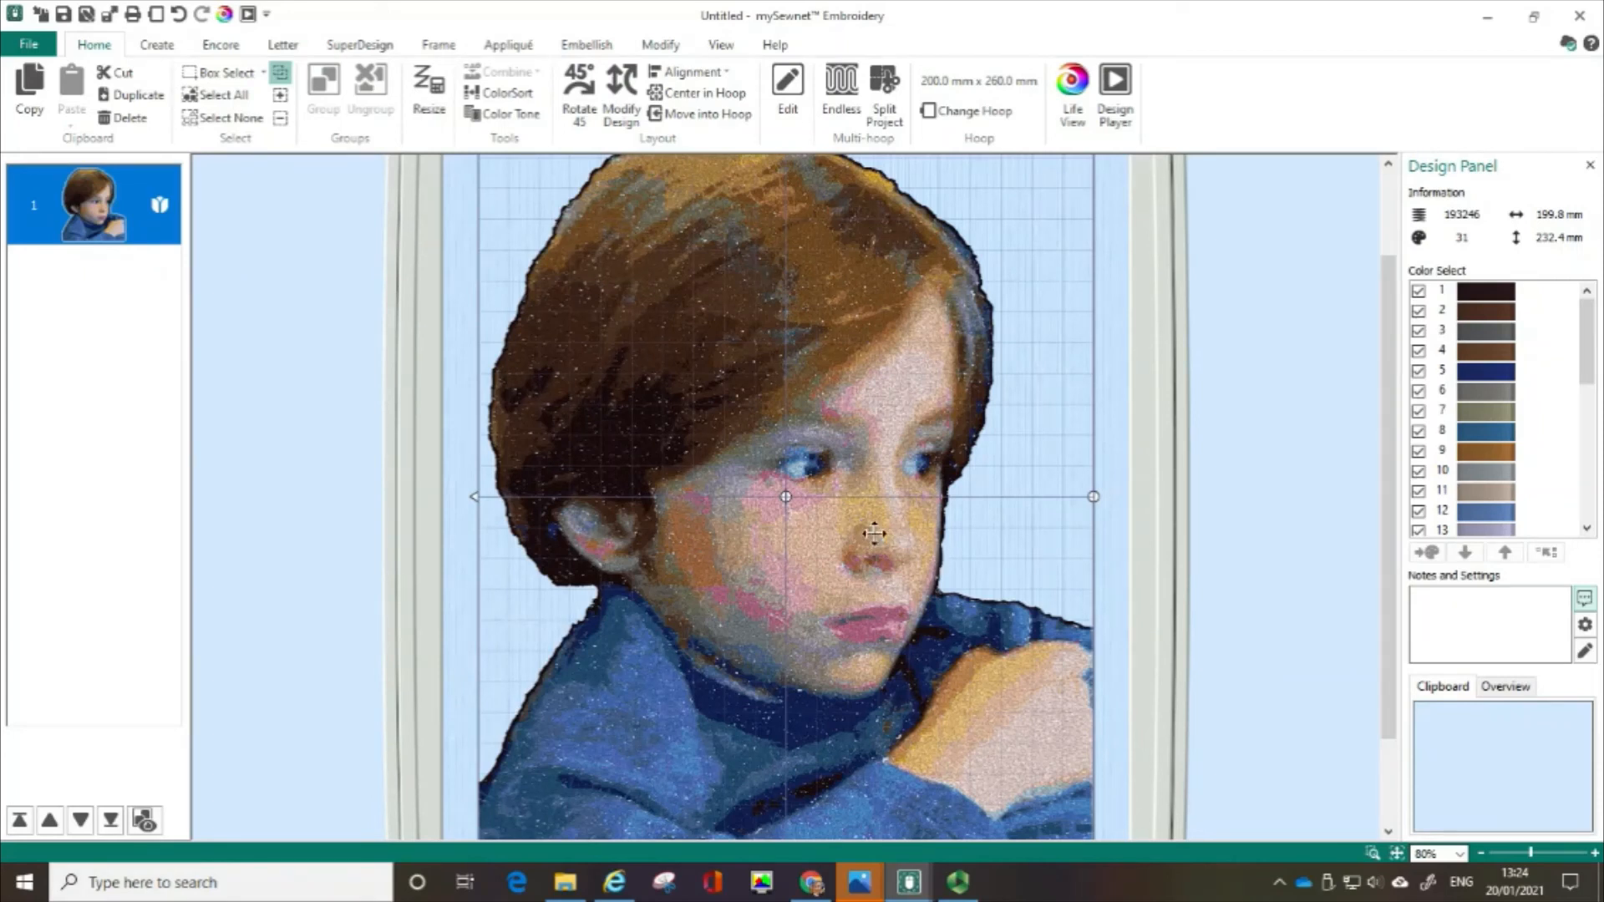
left_click(1372, 851)
left_click_drag(746, 393, 979, 624)
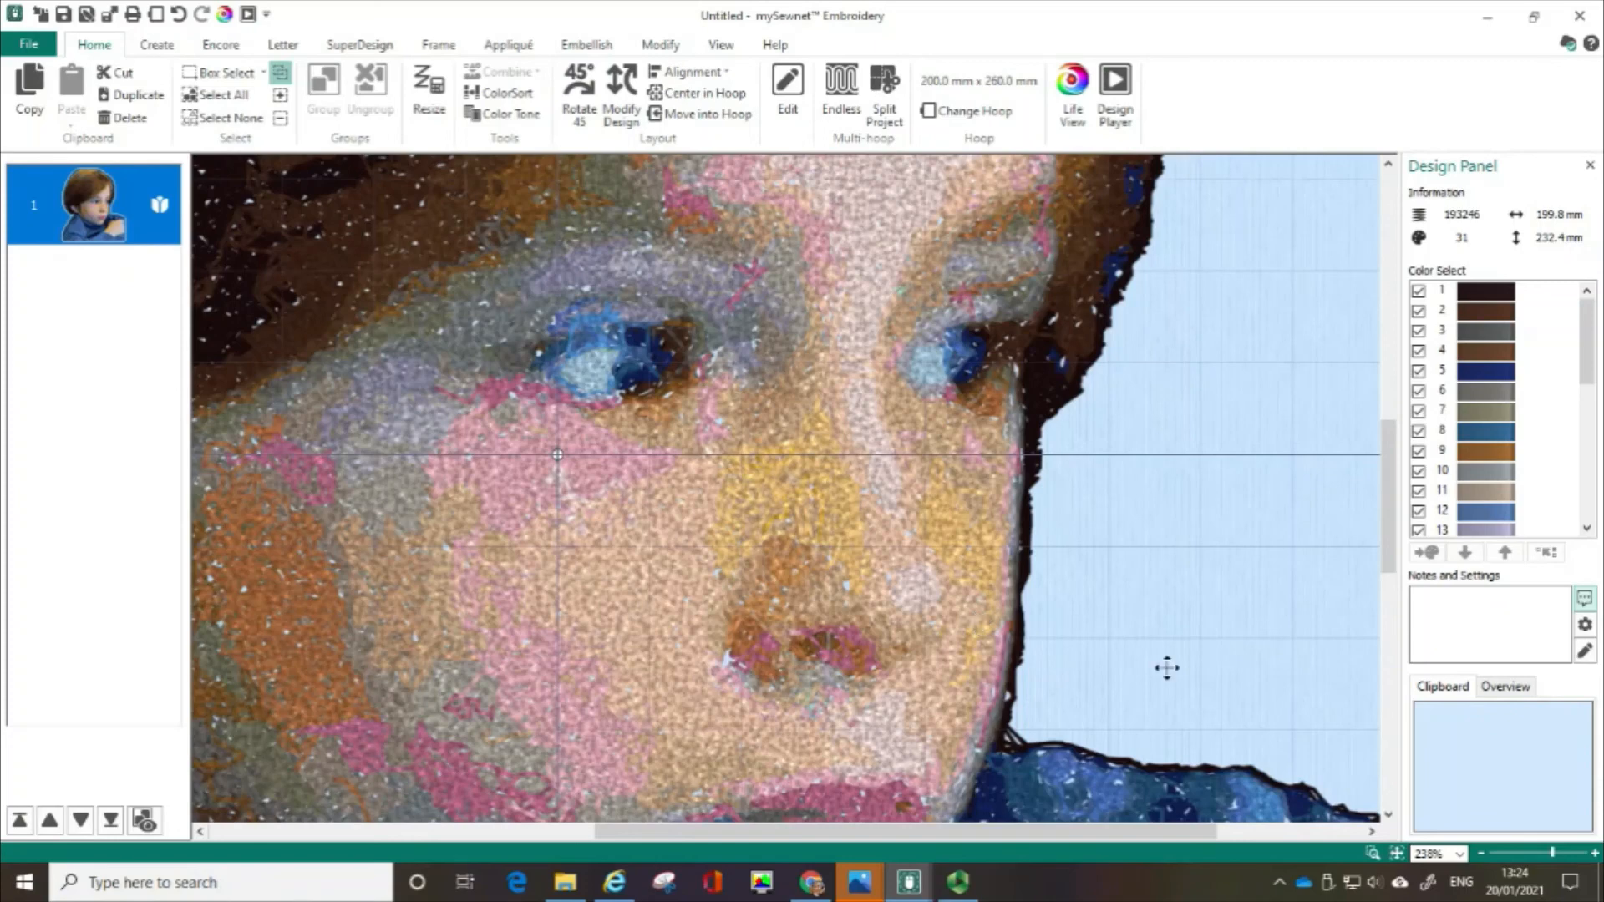
left_click(1396, 853)
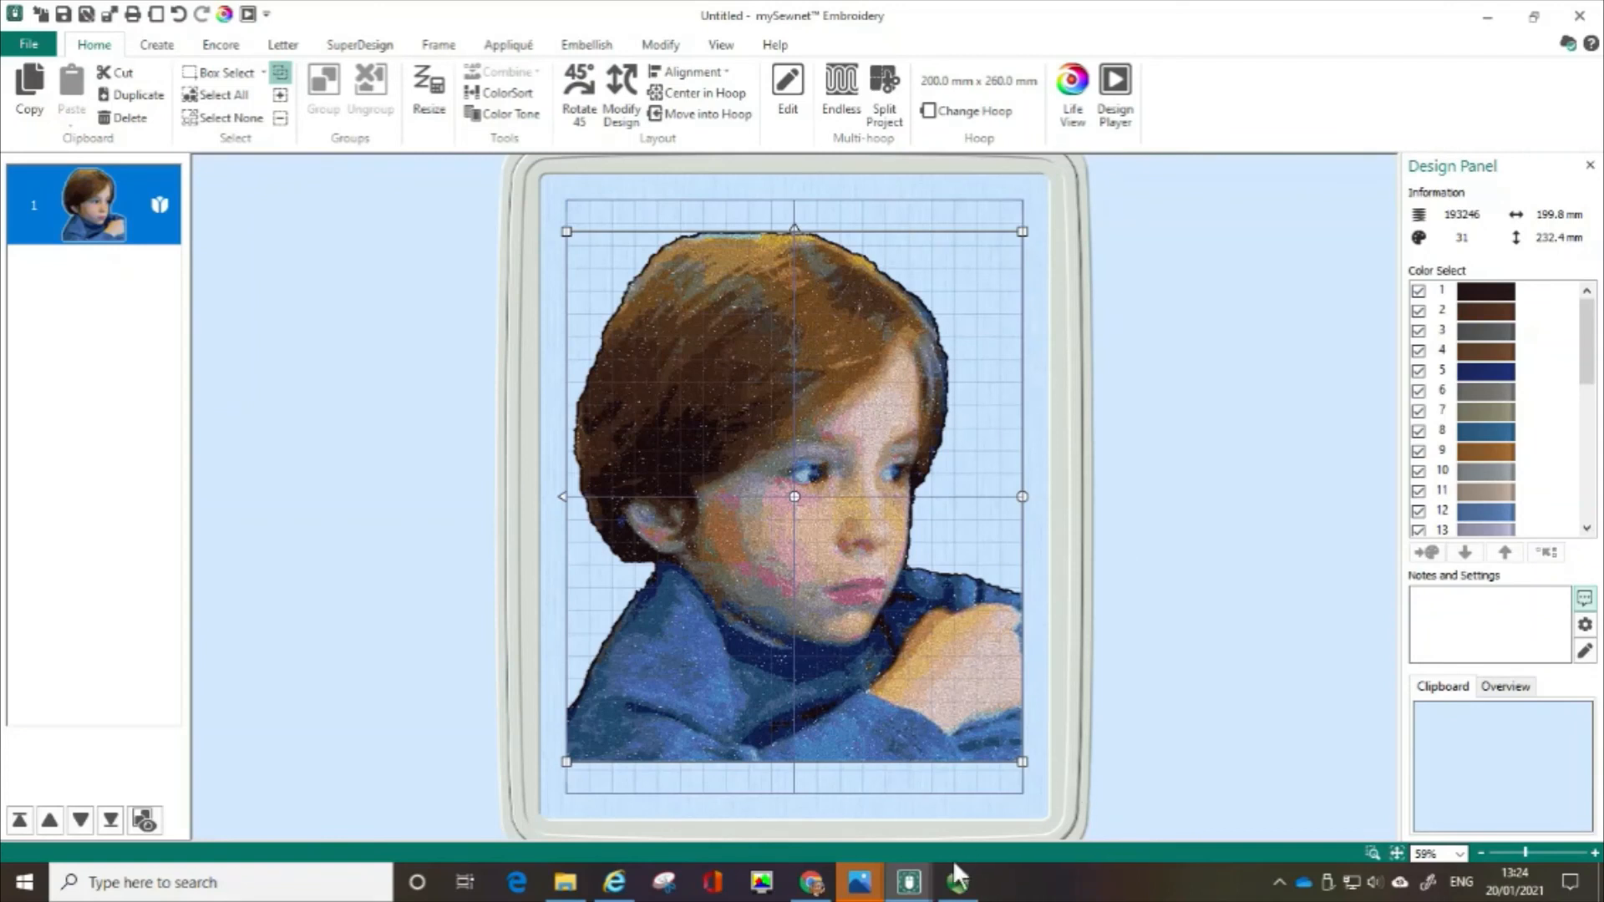
Step: View the sepia version of the boy's portrait and the grayscale version in their own windows
mouse_move(894, 884)
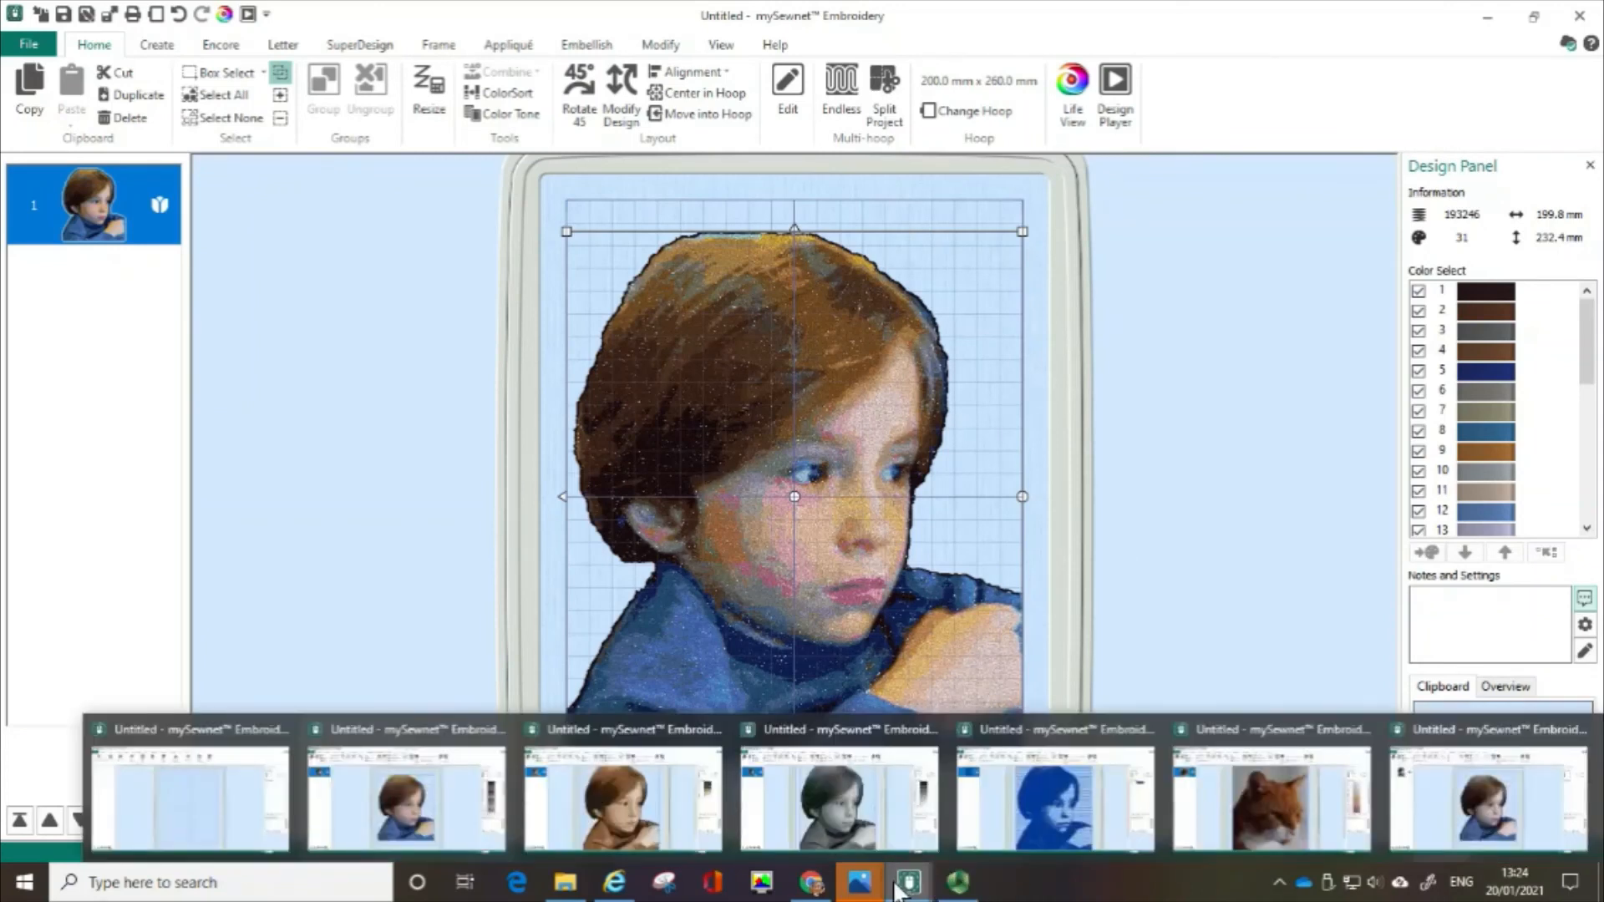
left_click(669, 819)
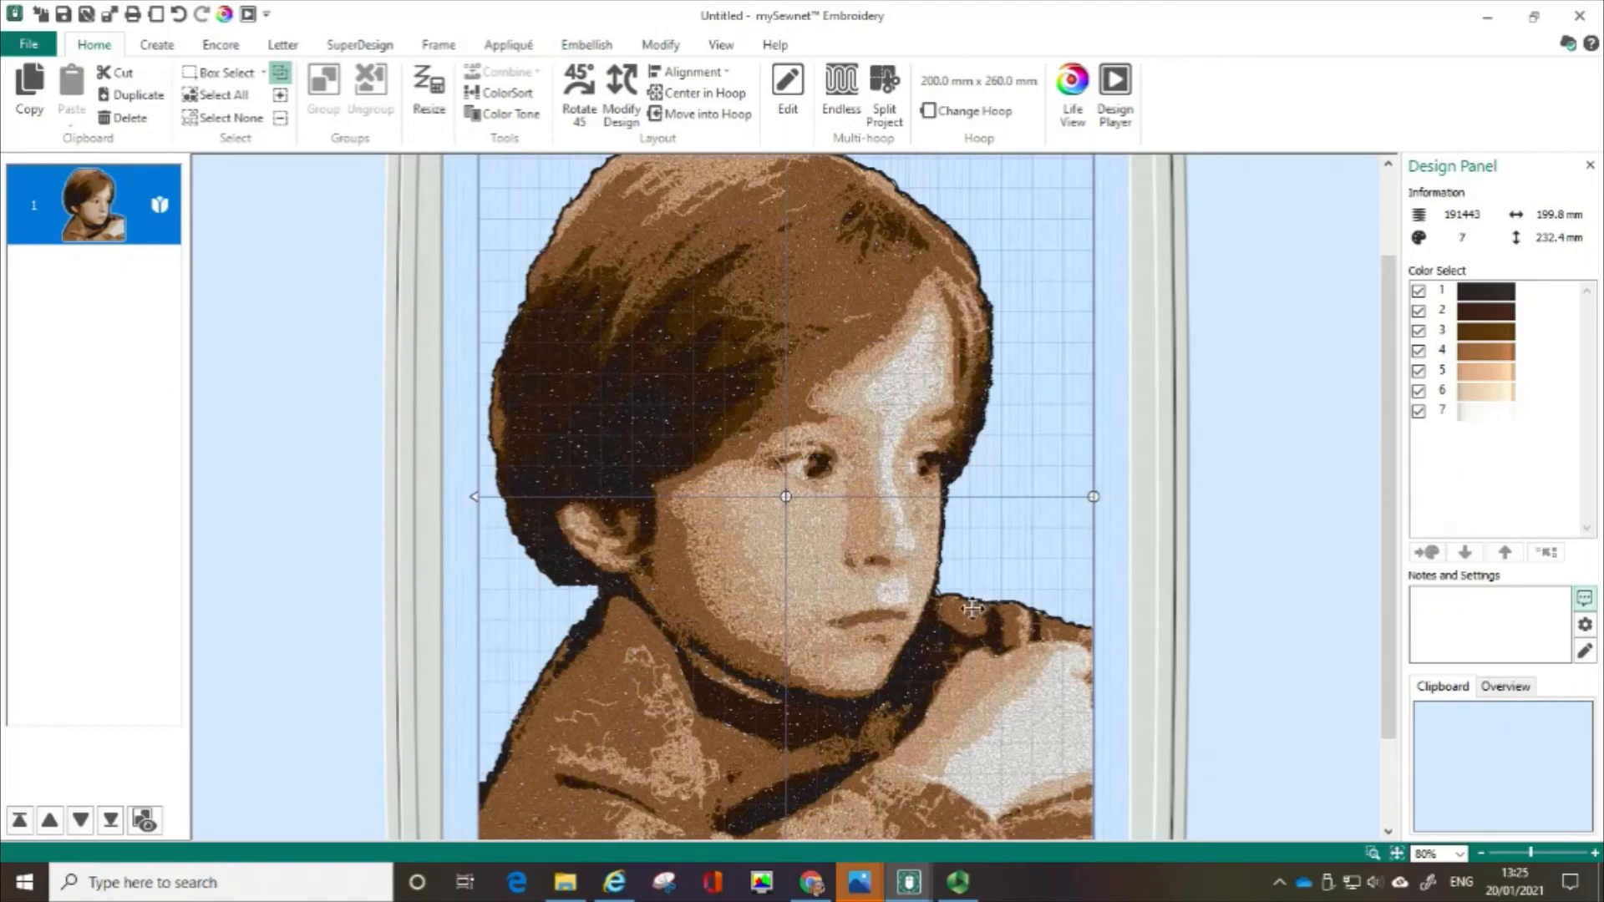
mouse_move(911, 888)
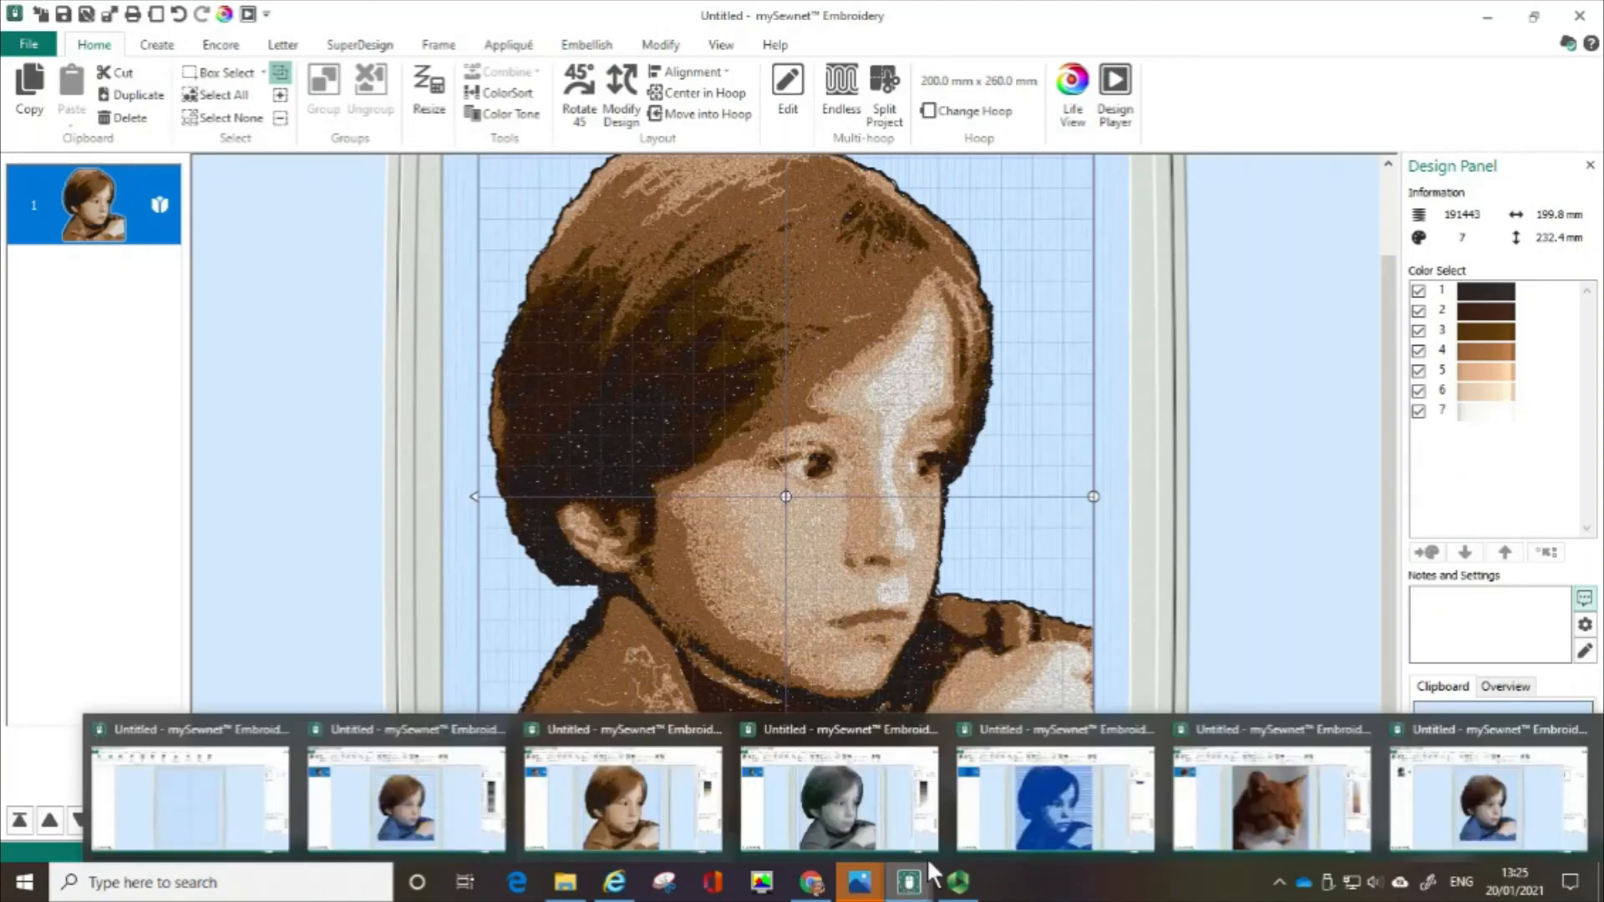
left_click(910, 806)
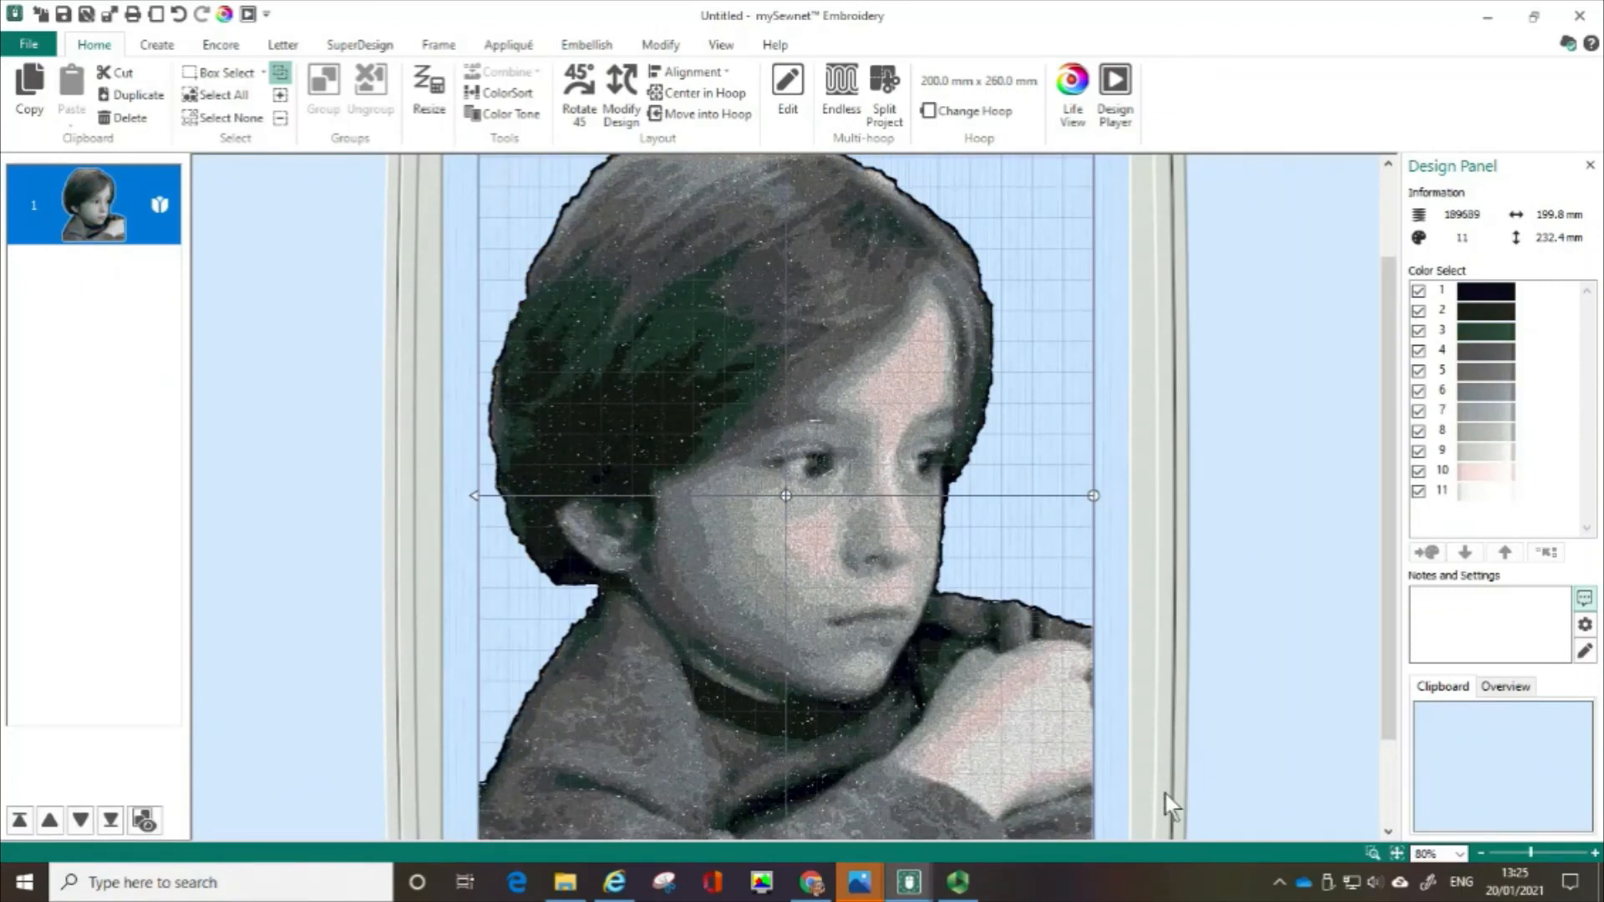
Step: View the single-color blue line version of the boy's portrait and the color tile design of the ginger cat
mouse_move(896, 885)
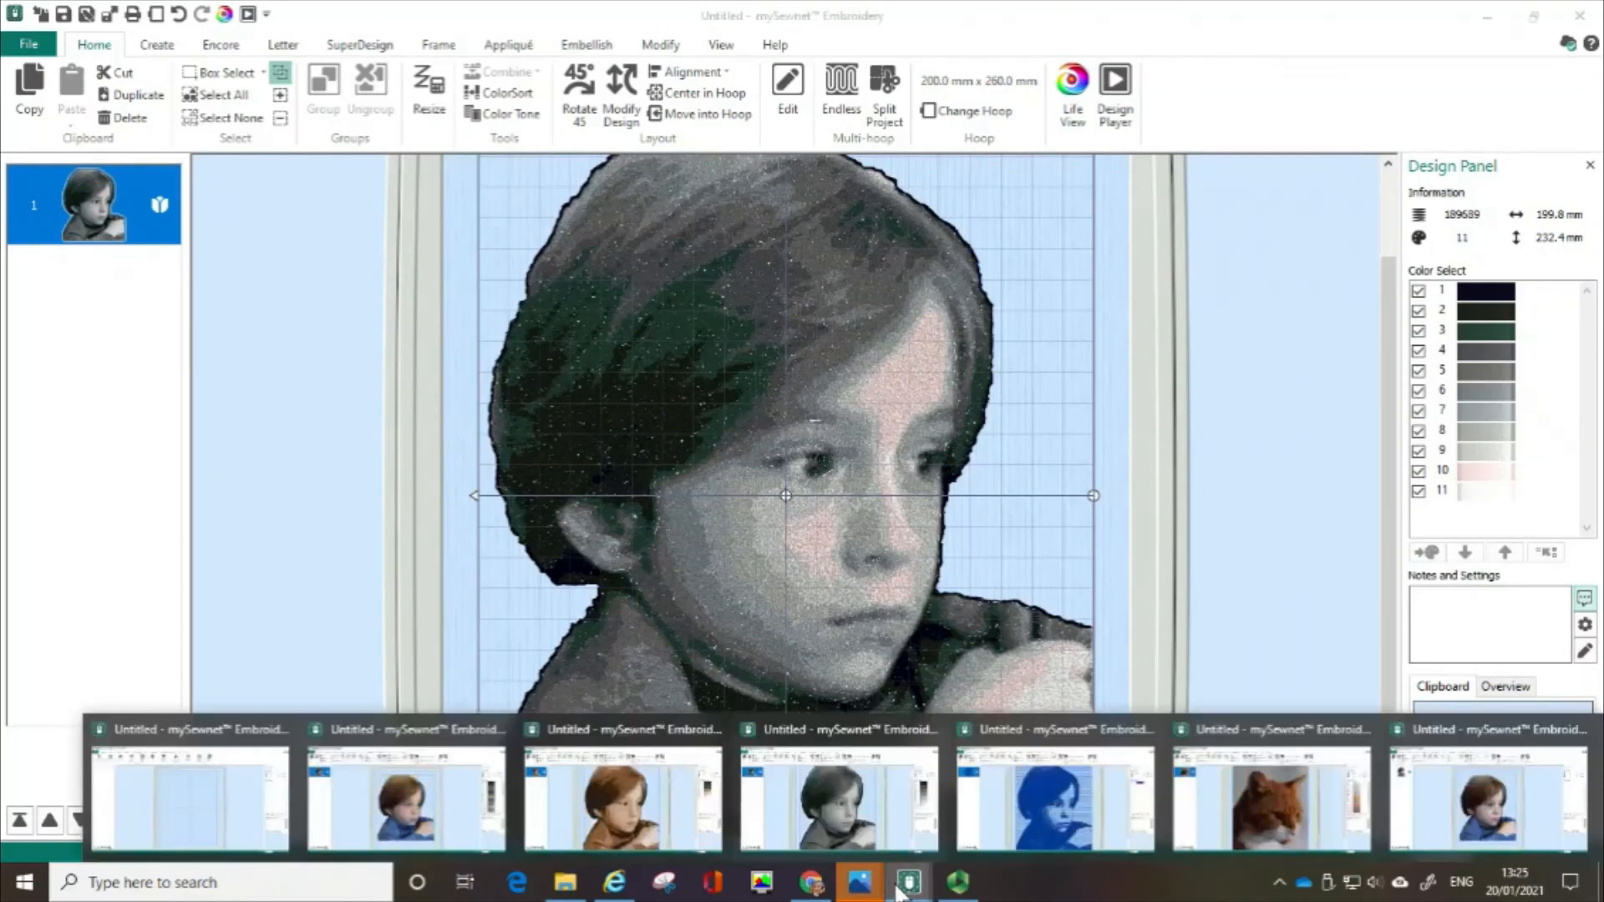
left_click(1033, 791)
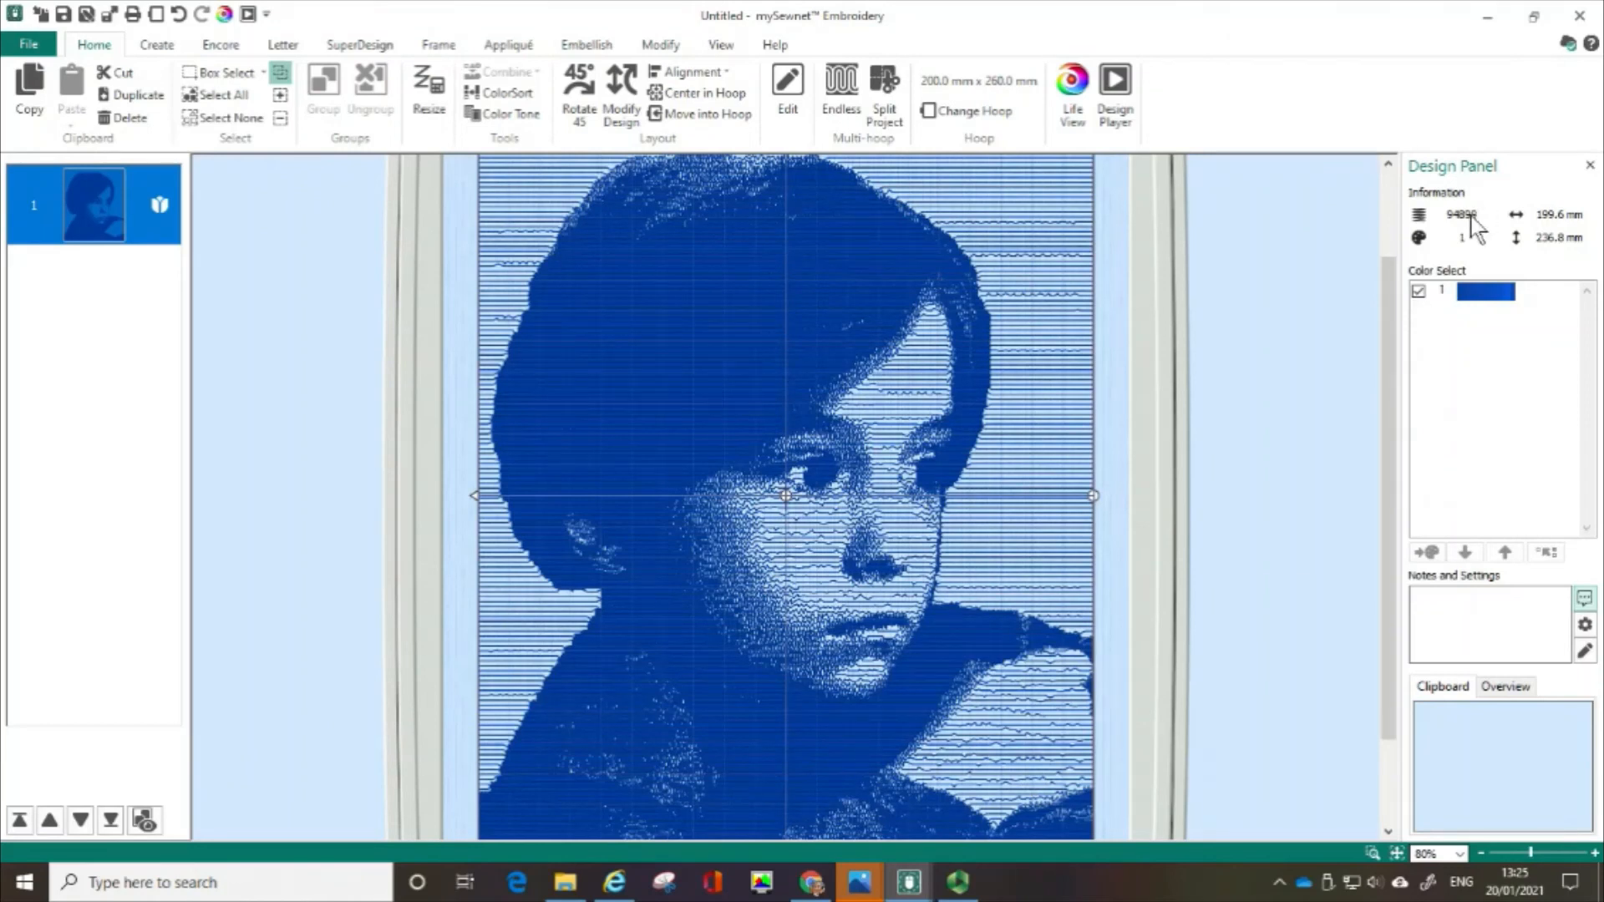
key("ctrl")
key("ctrl")
mouse_move(909, 888)
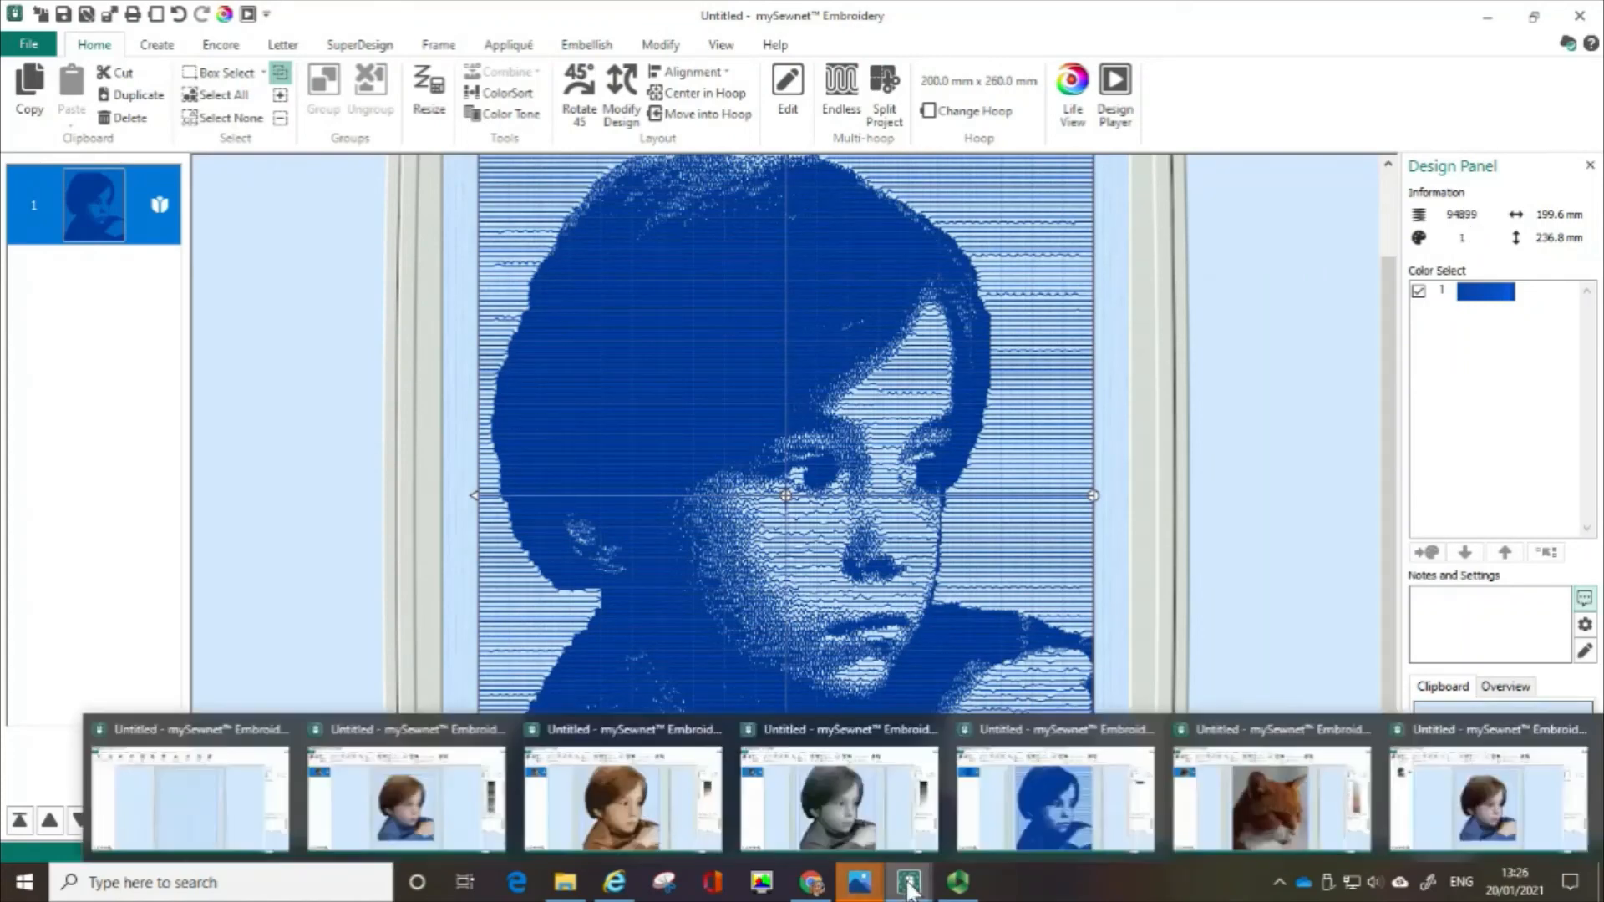
left_click(1266, 800)
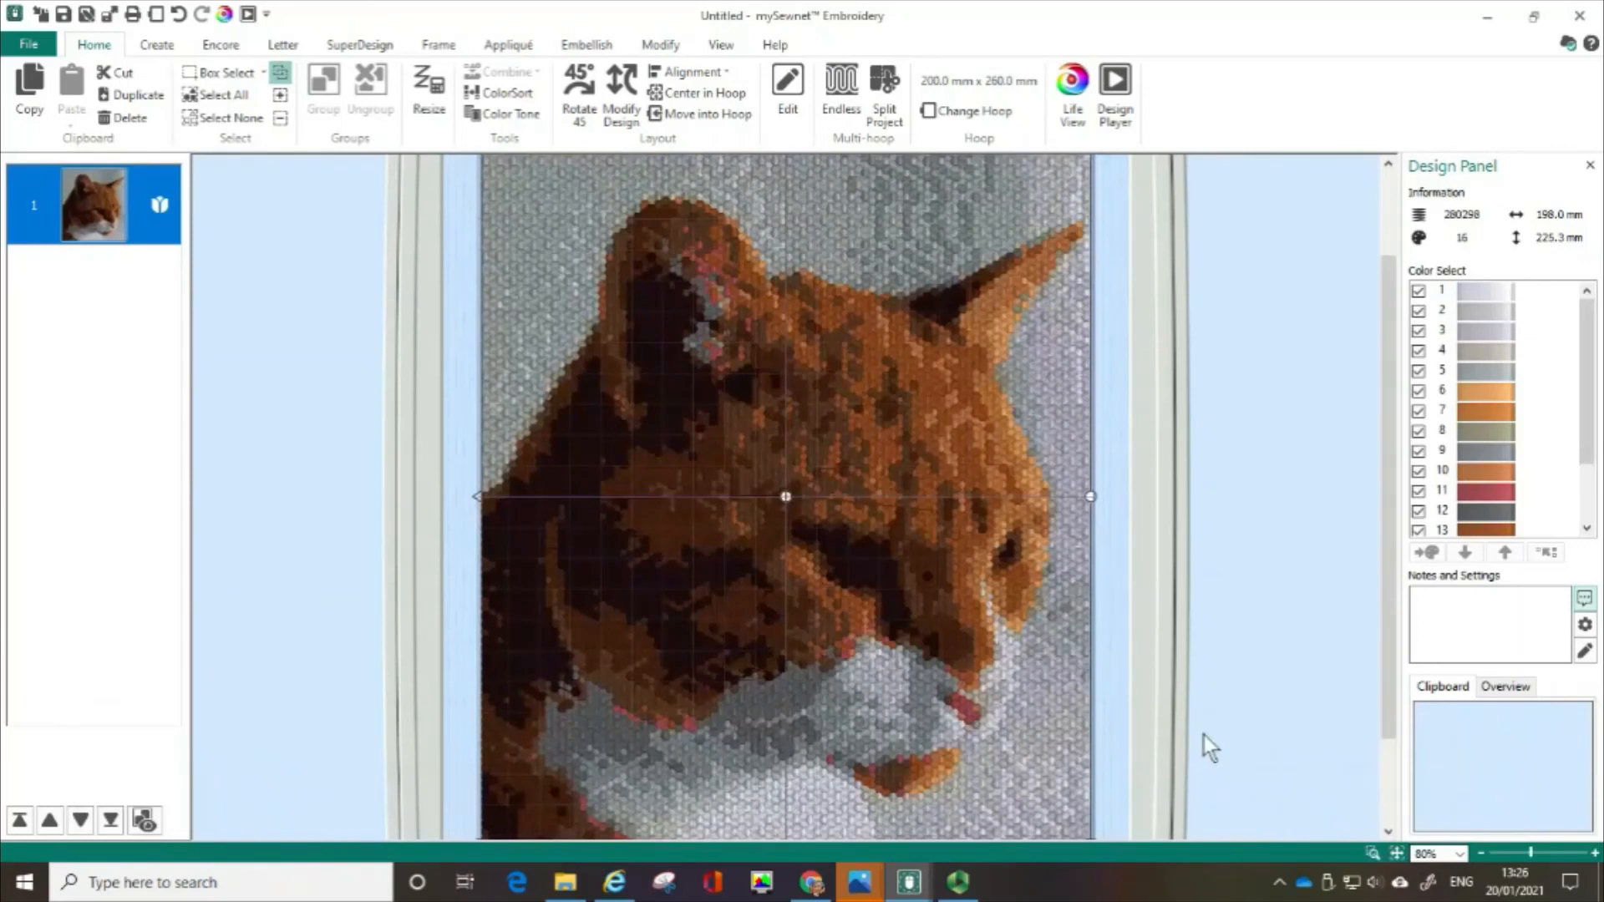